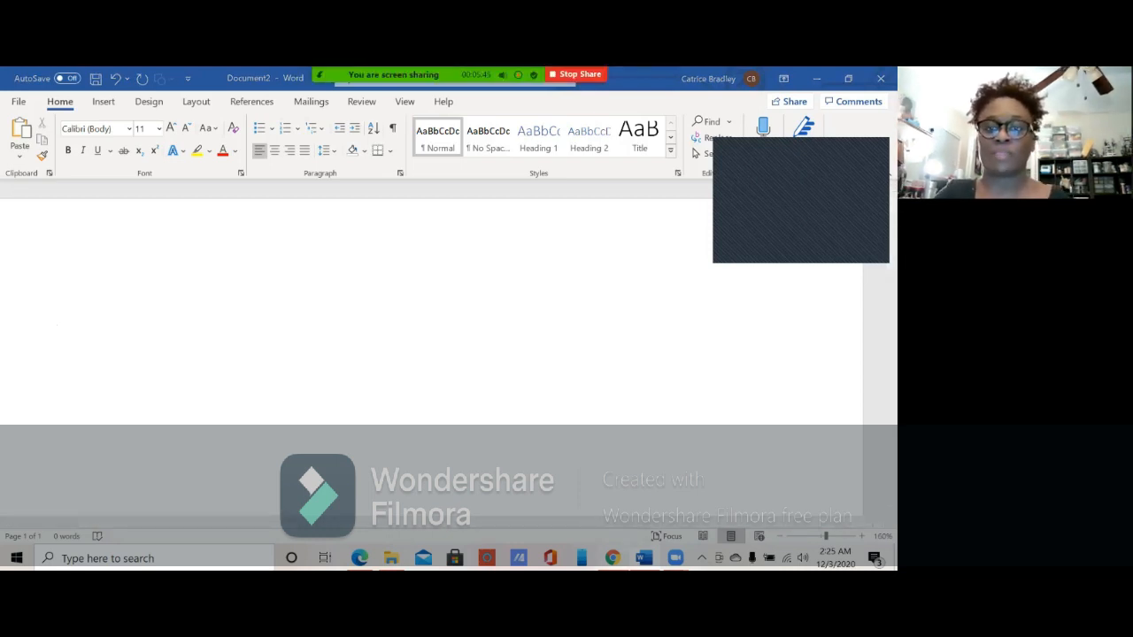
# Step: Switch to the Chrome browser and run an image search for "your wings were ready svg free"
pyautogui.hotkey('alt', 'Tab')
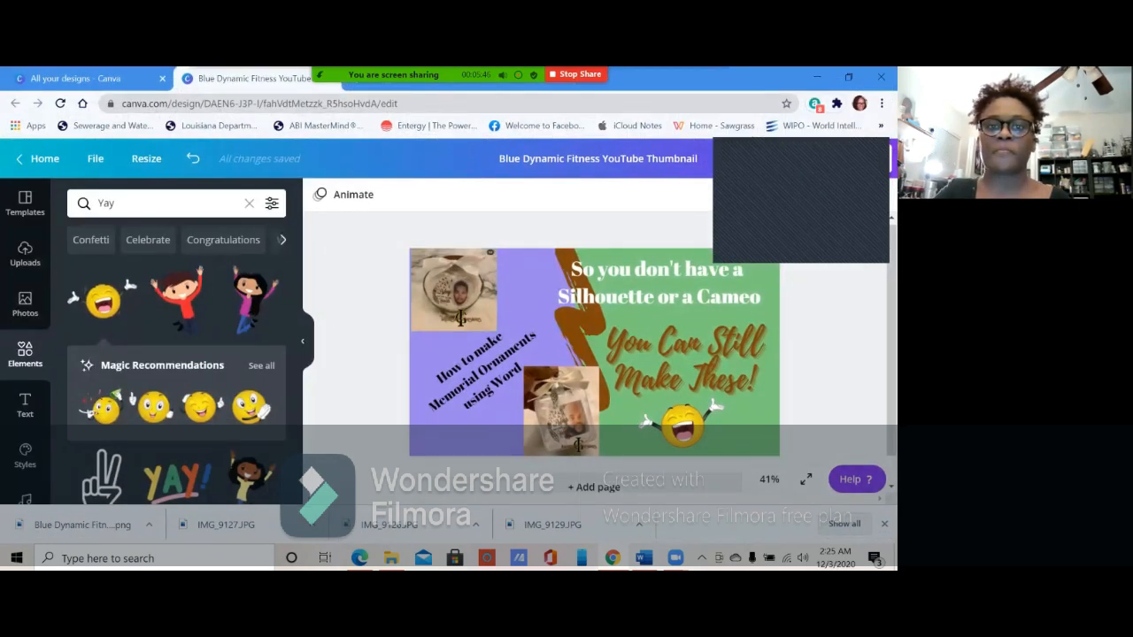
pyautogui.press('super+Down')
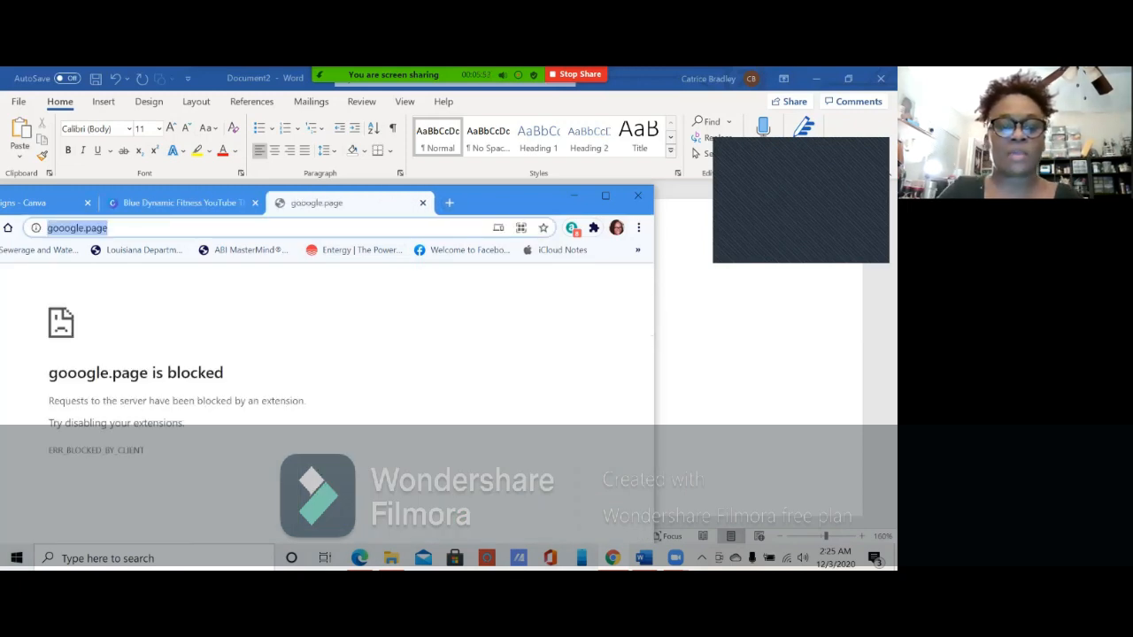
pyautogui.write('your')
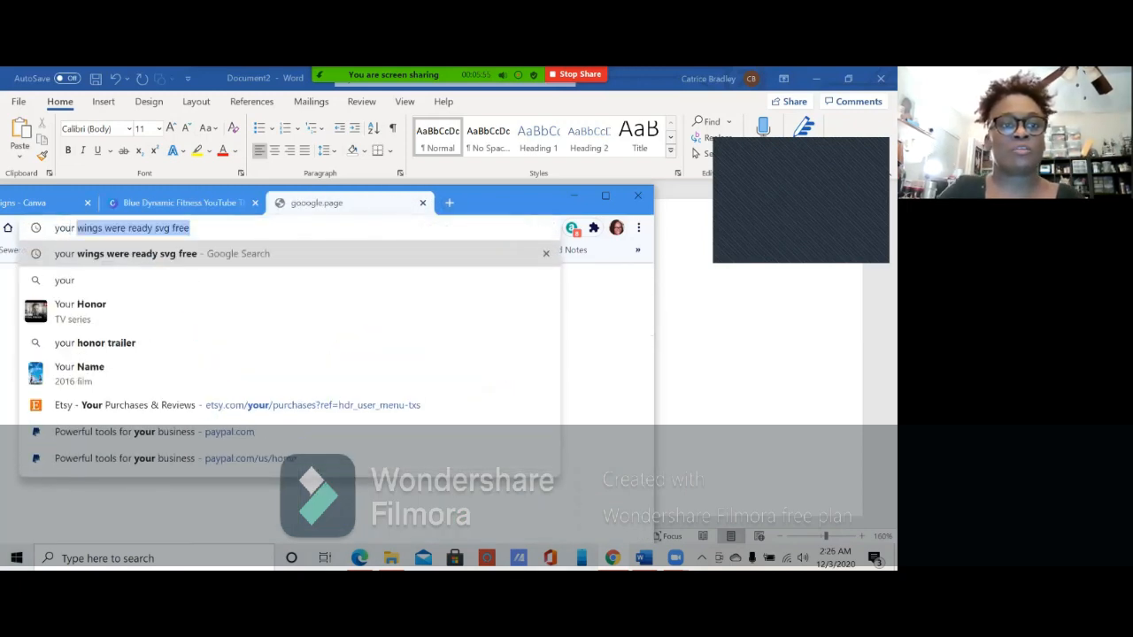
pyautogui.press('Return')
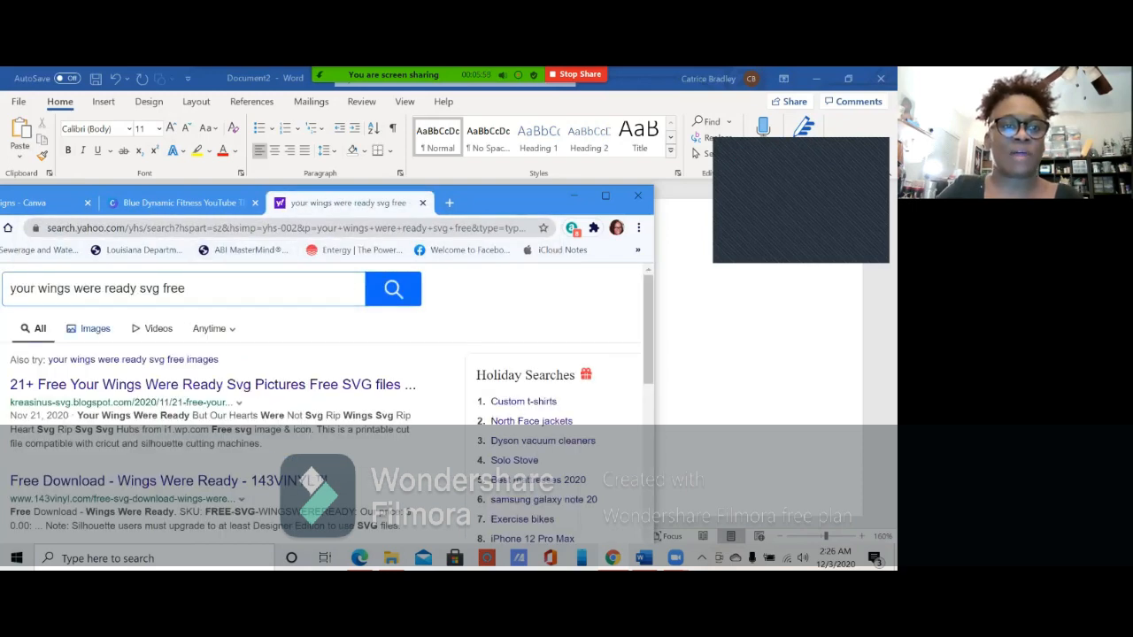
pyautogui.click(94, 328)
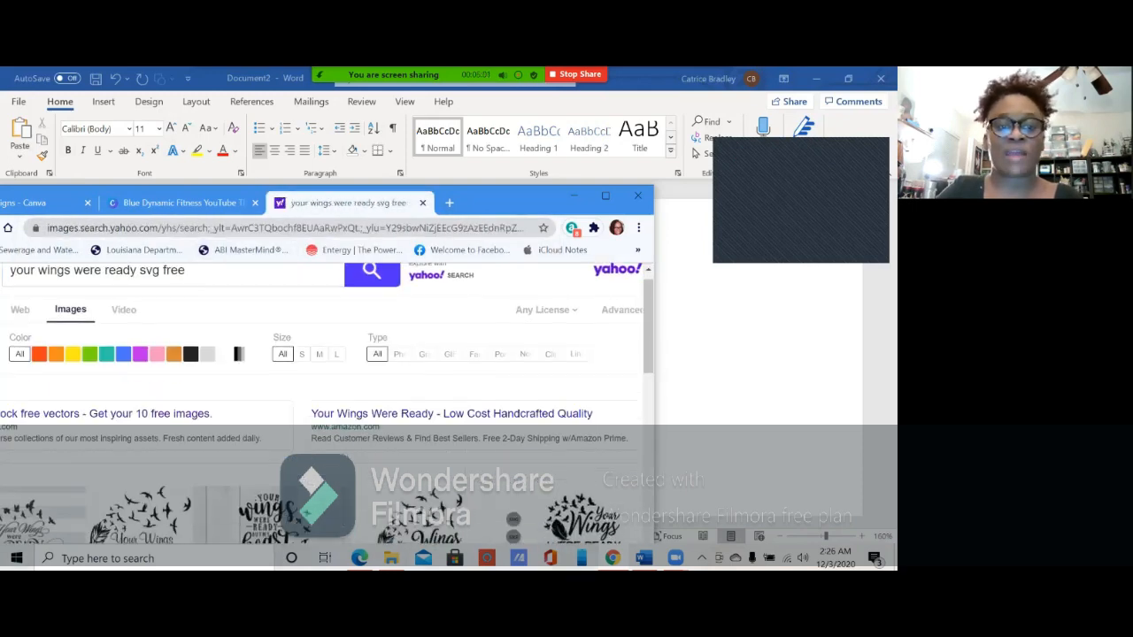
# Step: Find the feather-and-birds "Your Wings were ready but our Hearts were not" design in the image results and copy it
pyautogui.scroll(-2, 327, 399)
pyautogui.scroll(-2, 327, 403)
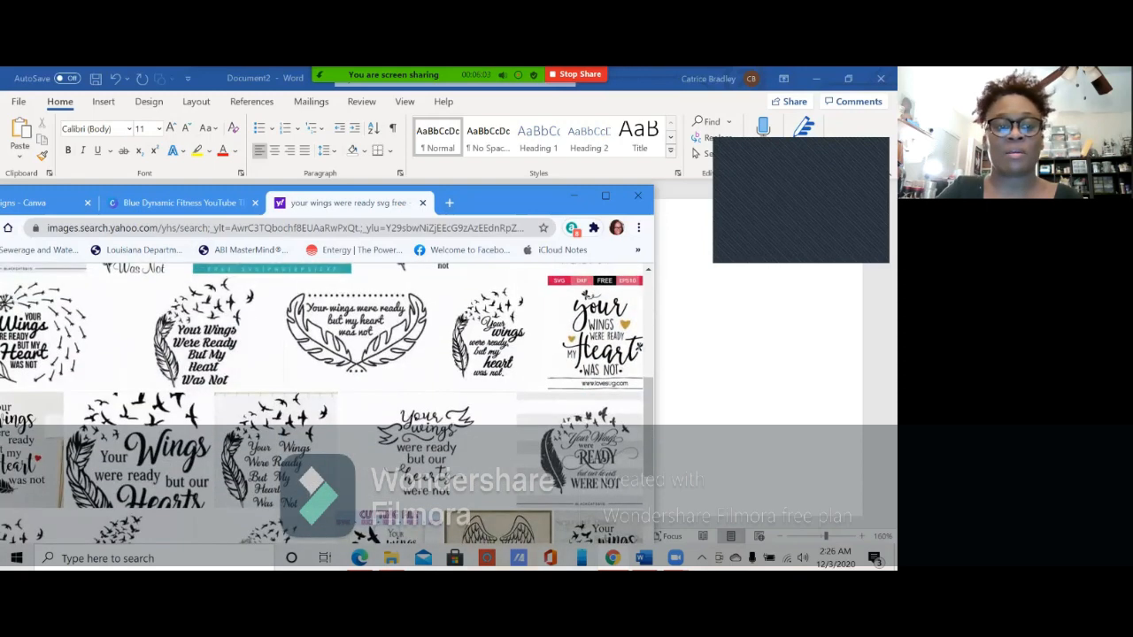
pyautogui.scroll(1, 328, 404)
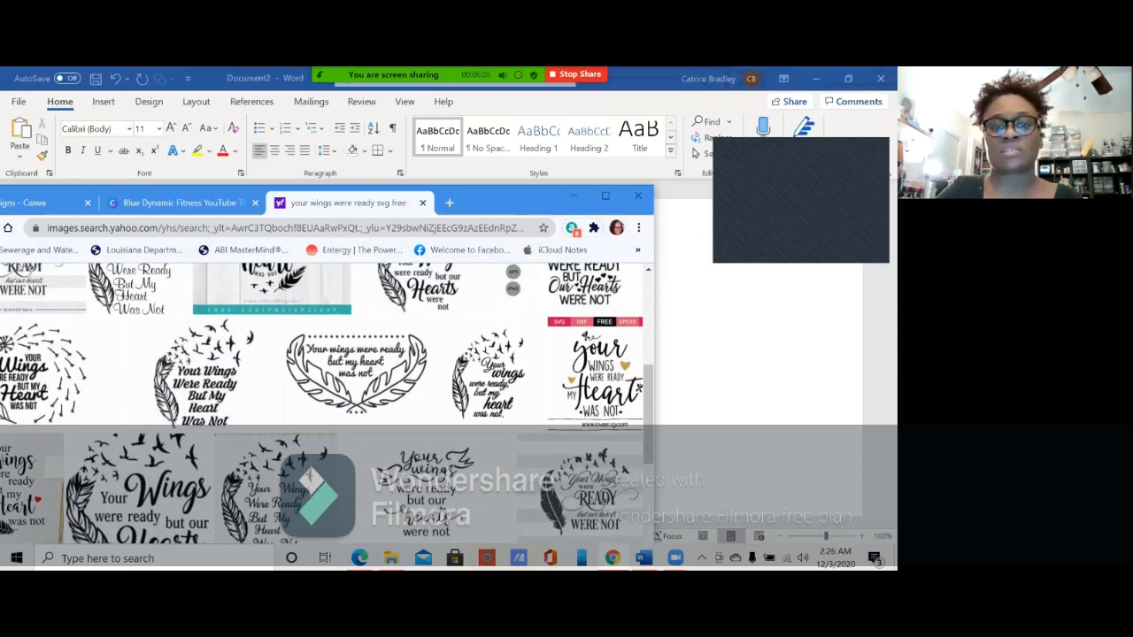
pyautogui.scroll(1, 328, 404)
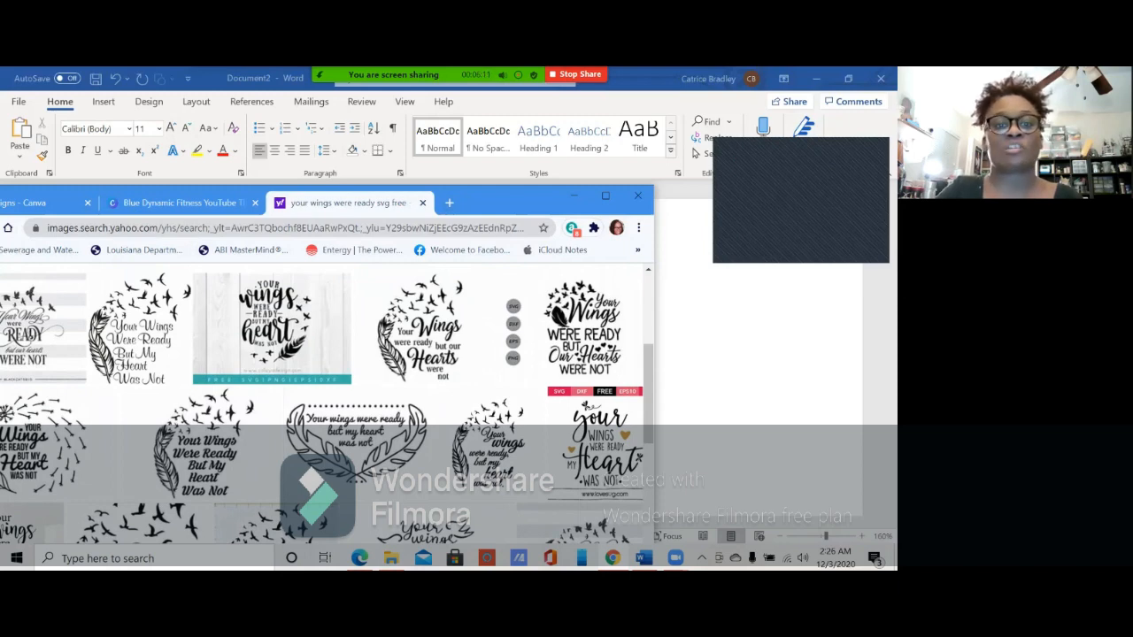
pyautogui.click(429, 329)
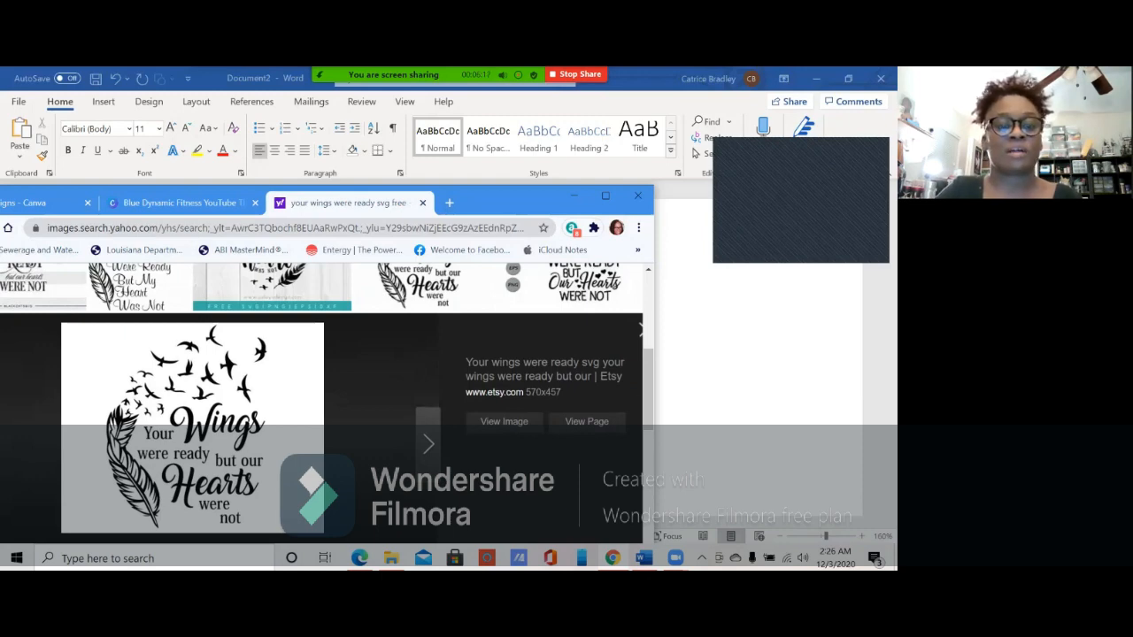
pyautogui.rightClick(244, 269)
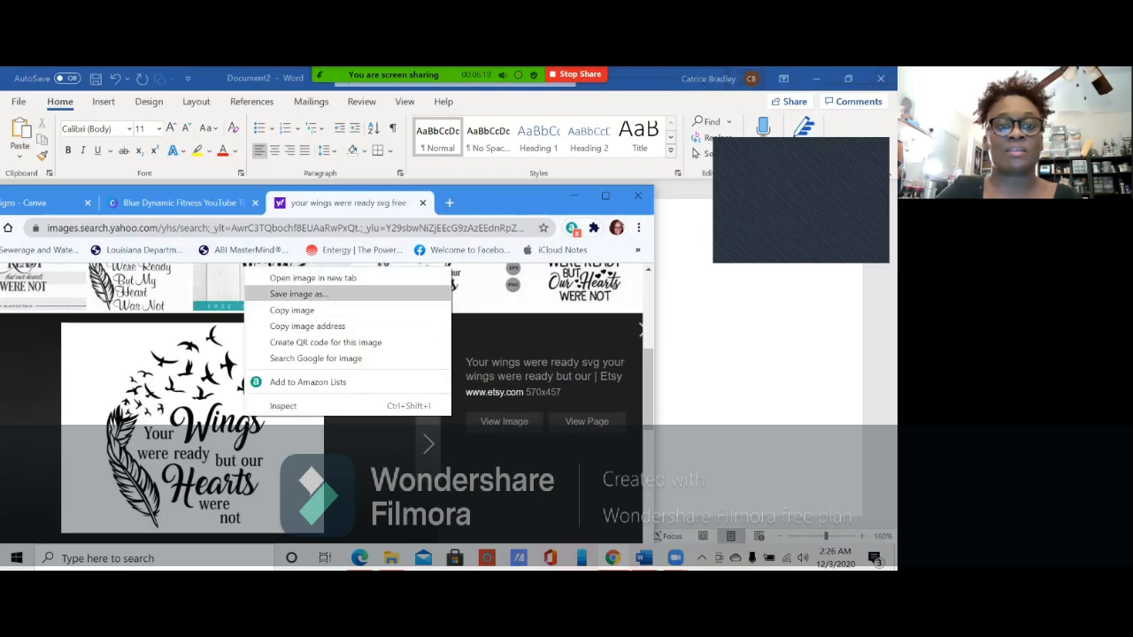
pyautogui.click(292, 310)
# Step: Switch to the blank Word document and paste the copied design, keeping the source formatting
pyautogui.click(752, 354)
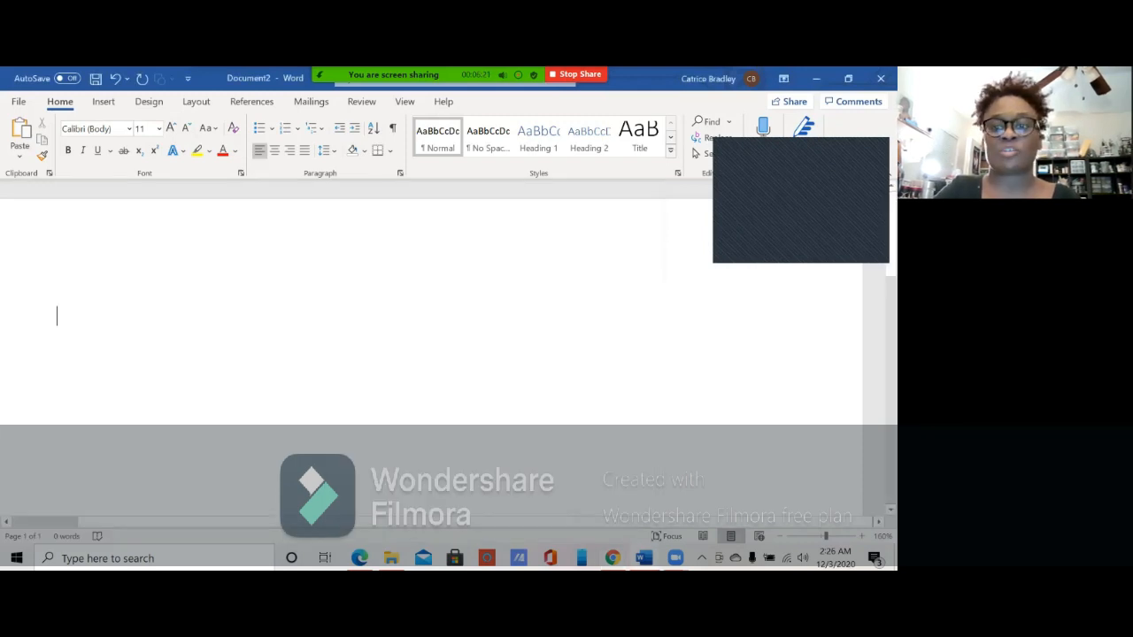
pyautogui.rightClick(443, 316)
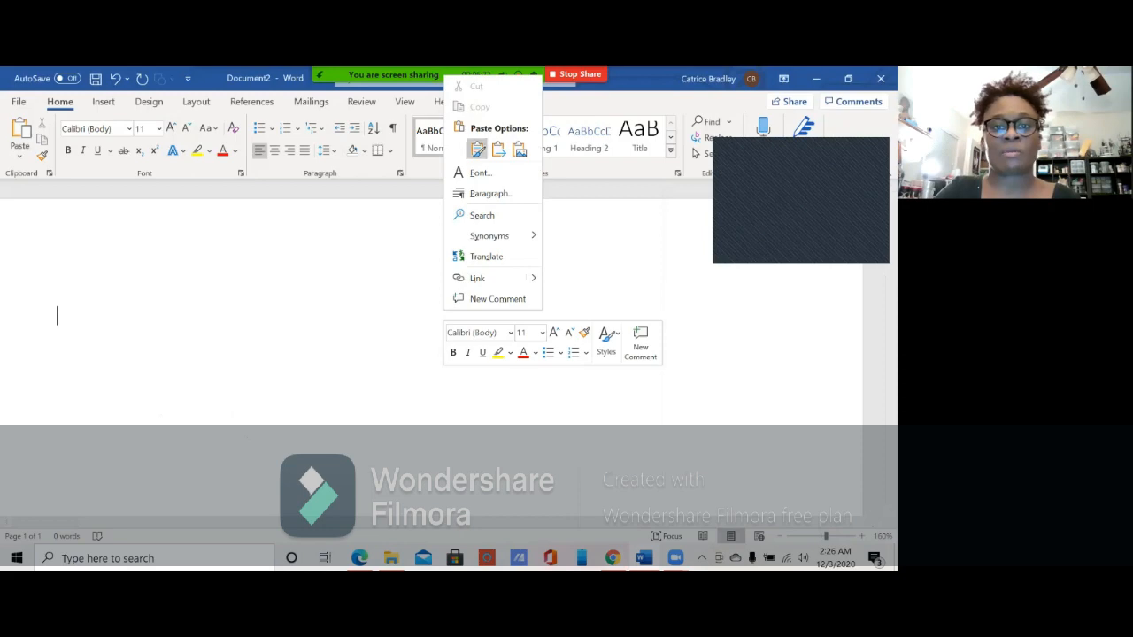
pyautogui.click(475, 149)
pyautogui.scroll(-1, 443, 337)
pyautogui.scroll(5, 442, 336)
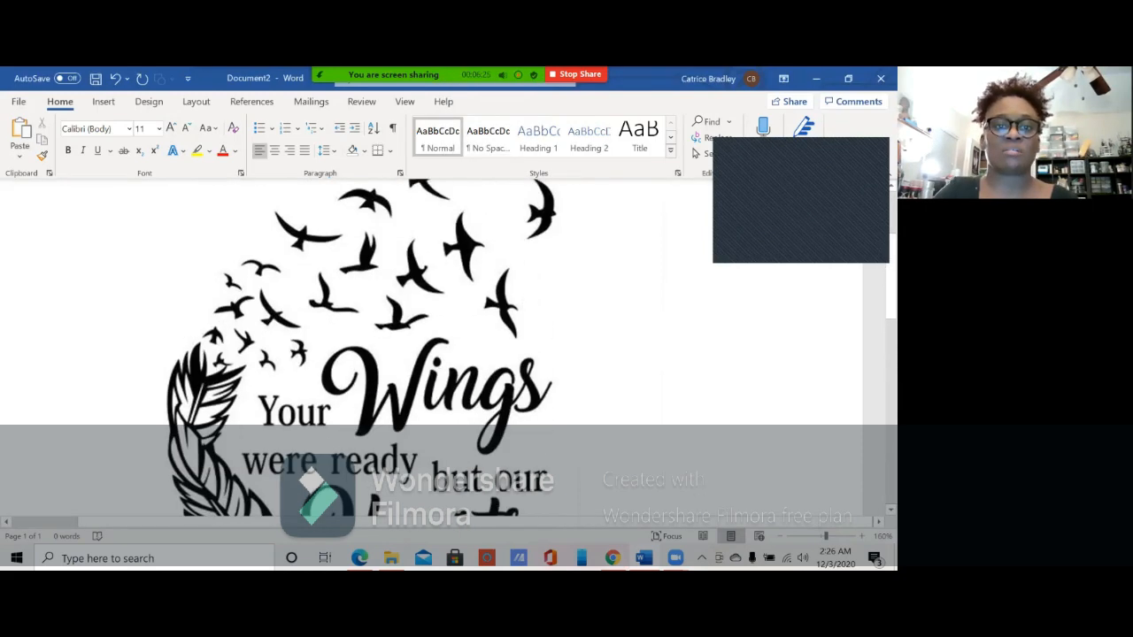
# Step: Shrink the pasted quote picture proportionally to about 1.83 inches high
pyautogui.click(443, 336)
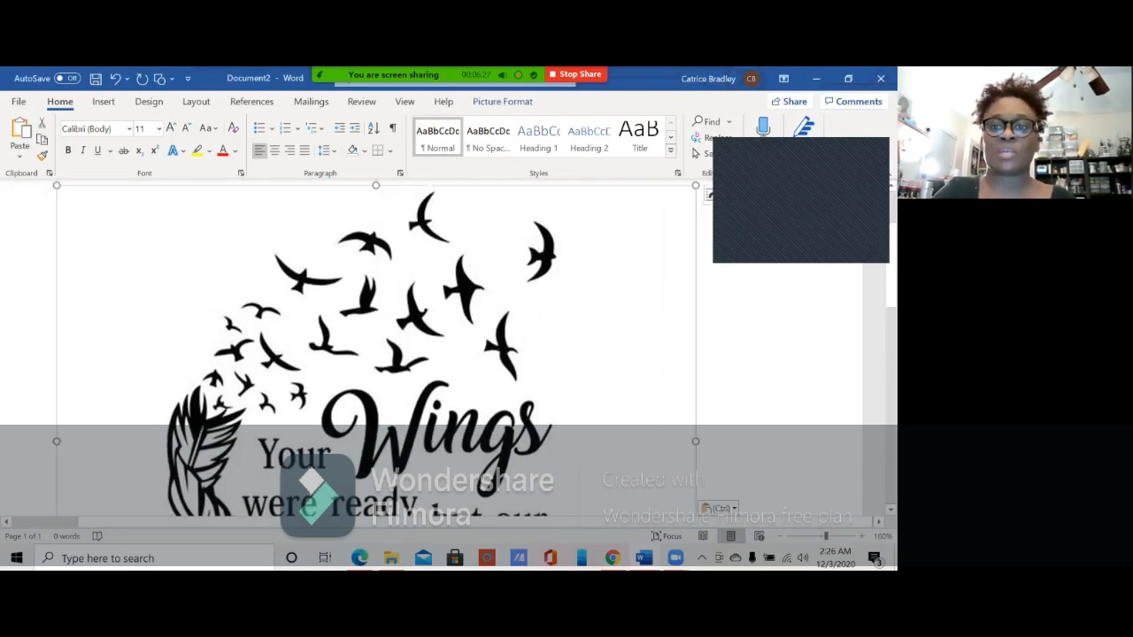
pyautogui.moveTo(695, 185); pyautogui.dragTo(304, 382)
pyautogui.scroll(2, 304, 383)
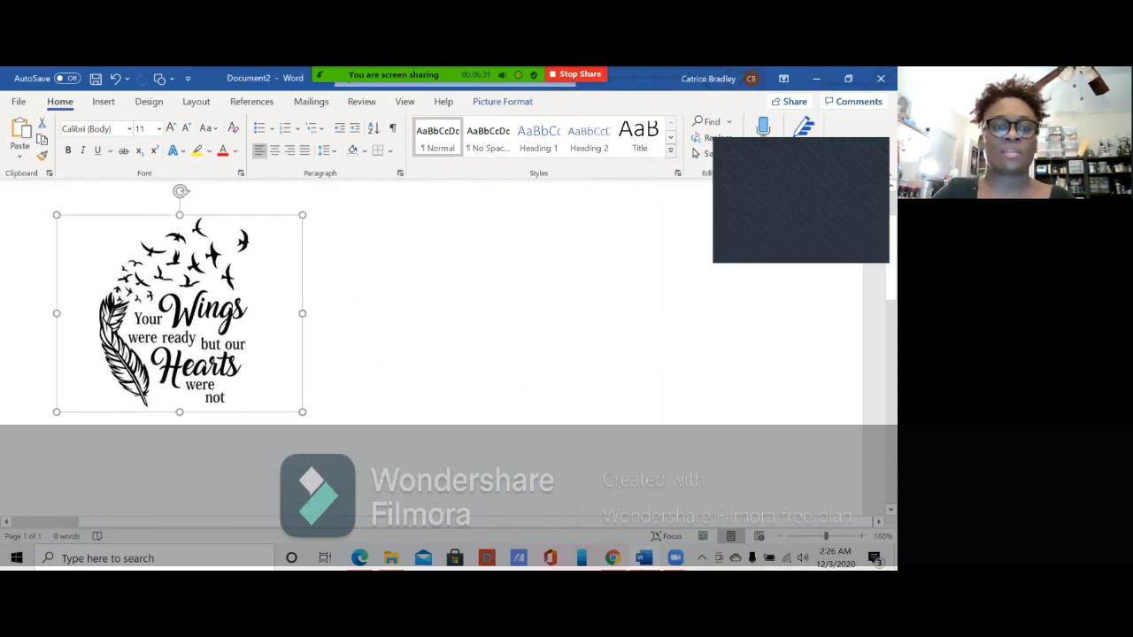
pyautogui.scroll(-1, 304, 382)
pyautogui.scroll(1, 305, 382)
pyautogui.scroll(-2, 304, 382)
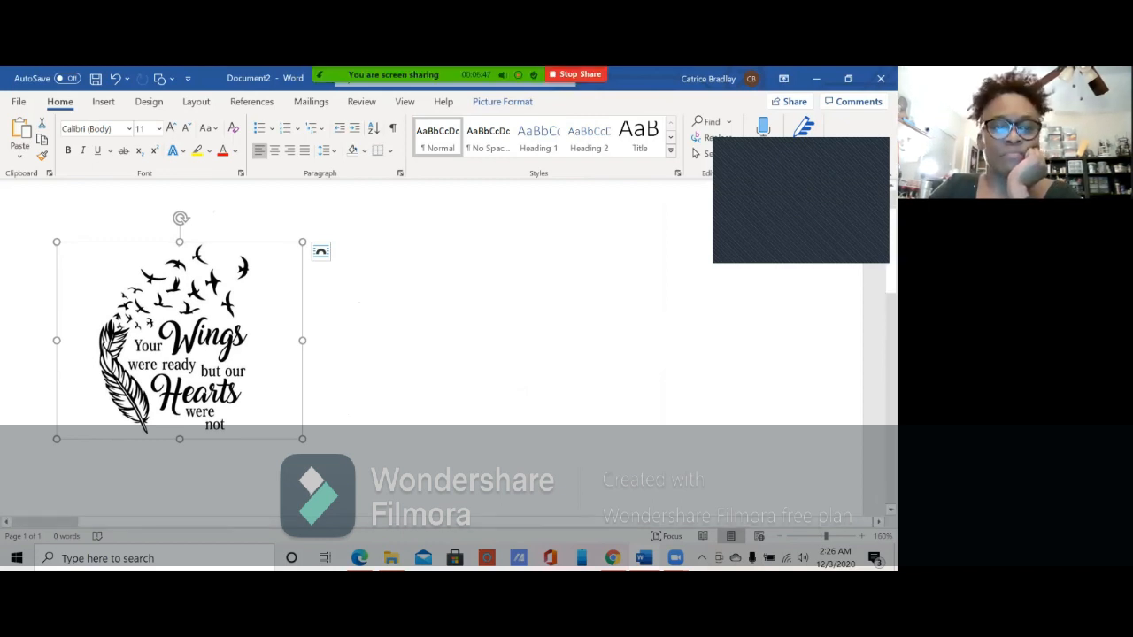
# Step: Insert the picture IMG_9129 from the device's Downloads folder right after the quote picture
pyautogui.click(303, 431)
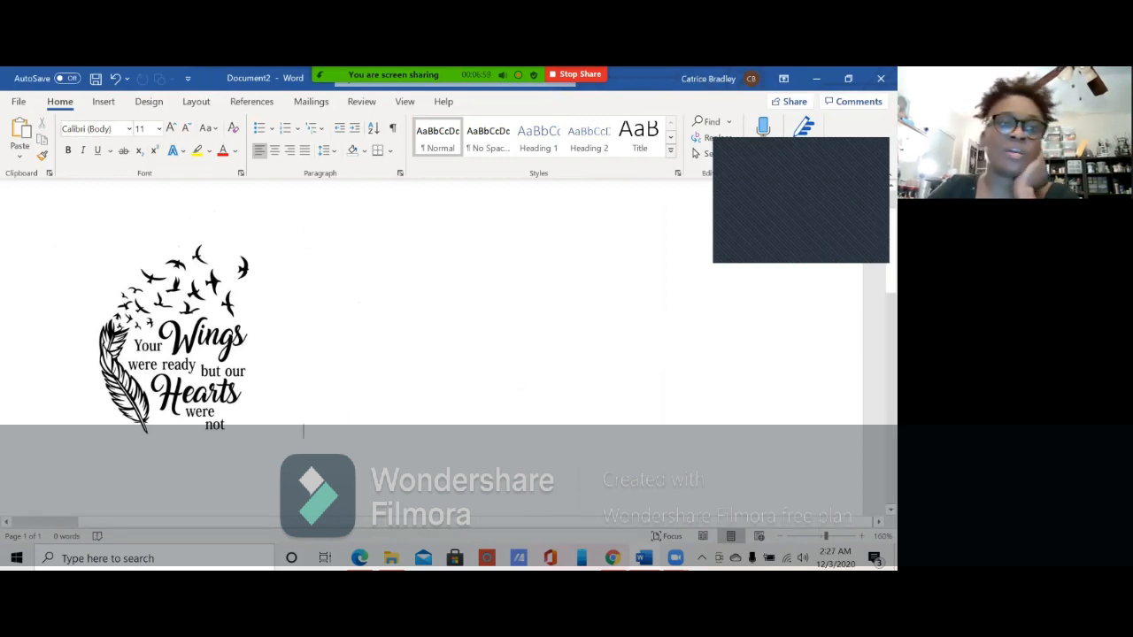
pyautogui.click(103, 102)
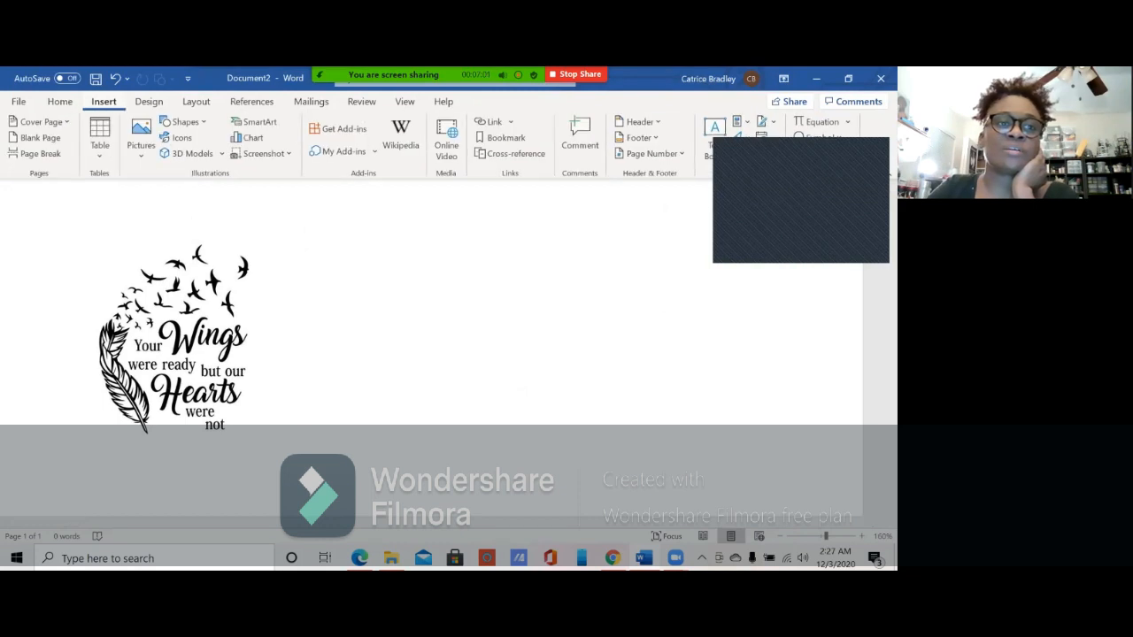
pyautogui.click(141, 142)
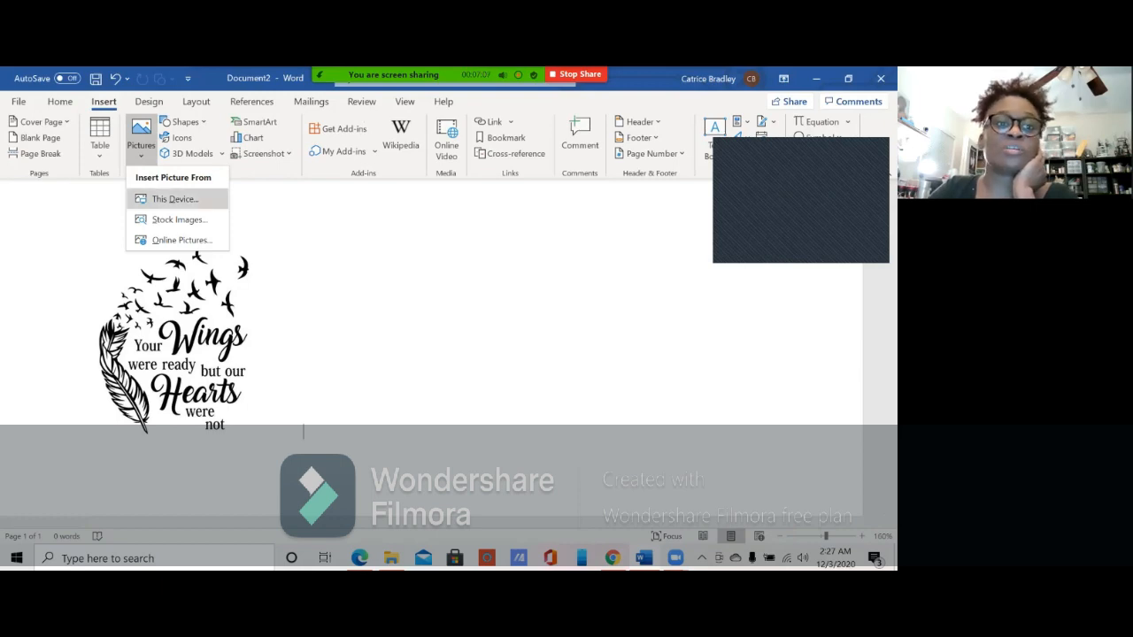
pyautogui.click(174, 199)
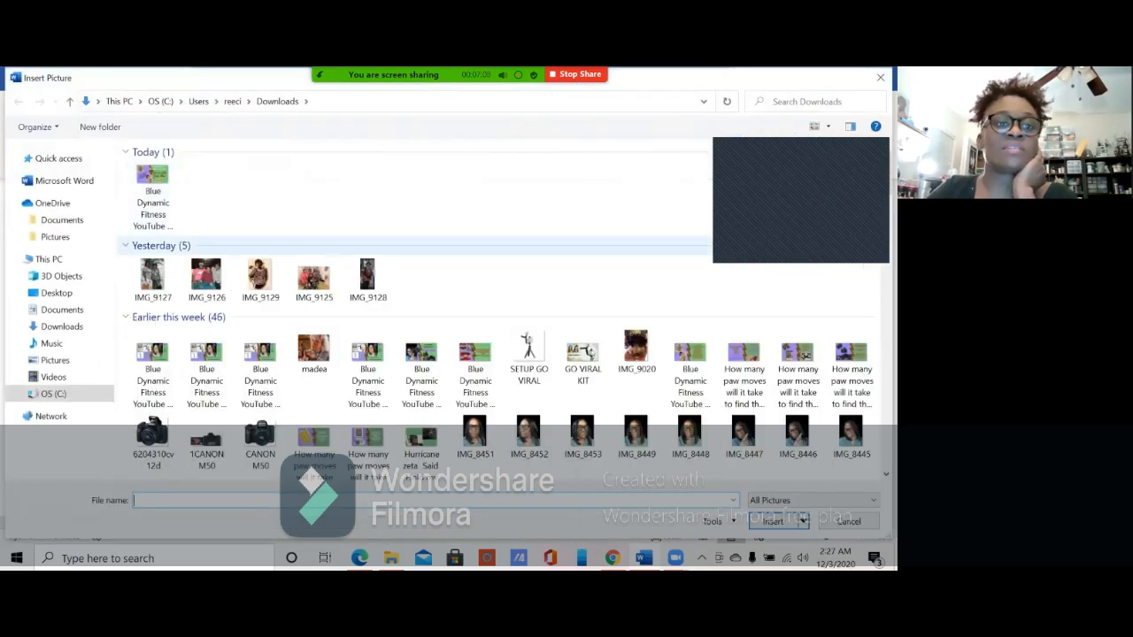
pyautogui.click(260, 280)
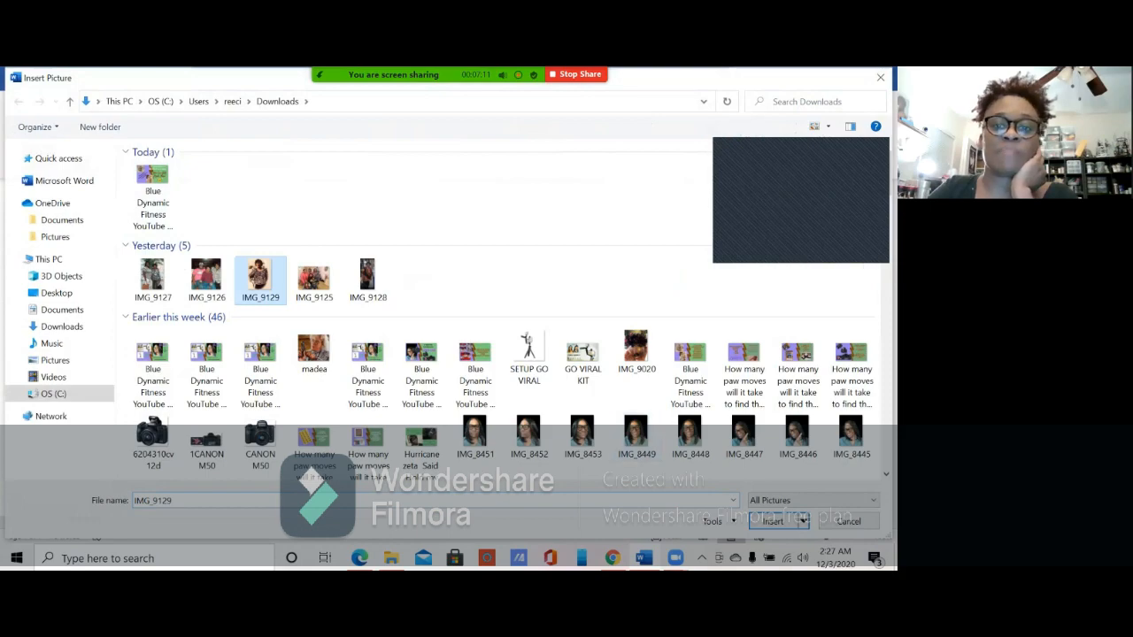
pyautogui.click(773, 521)
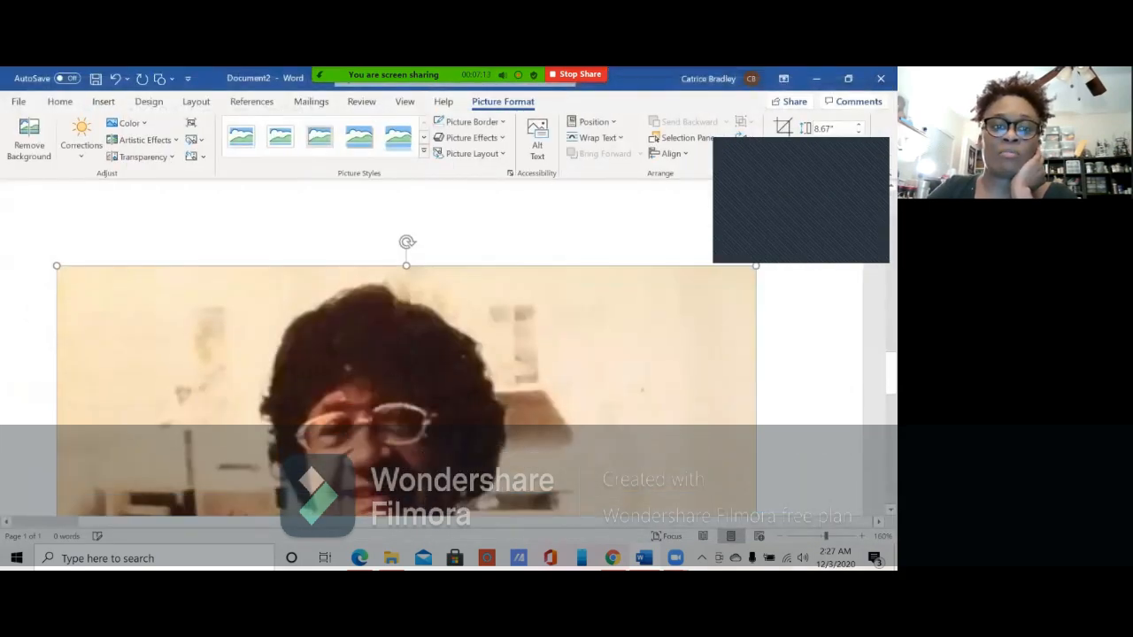
# Step: Shrink the inserted photo proportionally to about 5.95 inches high
pyautogui.scroll(-8, 406, 347)
pyautogui.scroll(7, 406, 347)
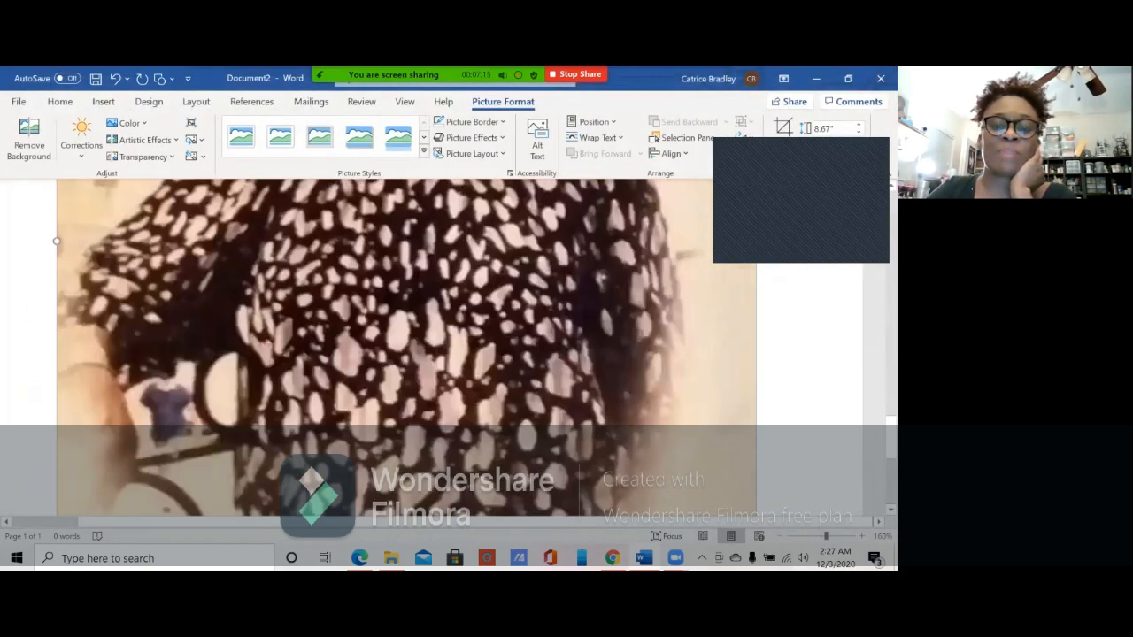
pyautogui.scroll(2, 406, 347)
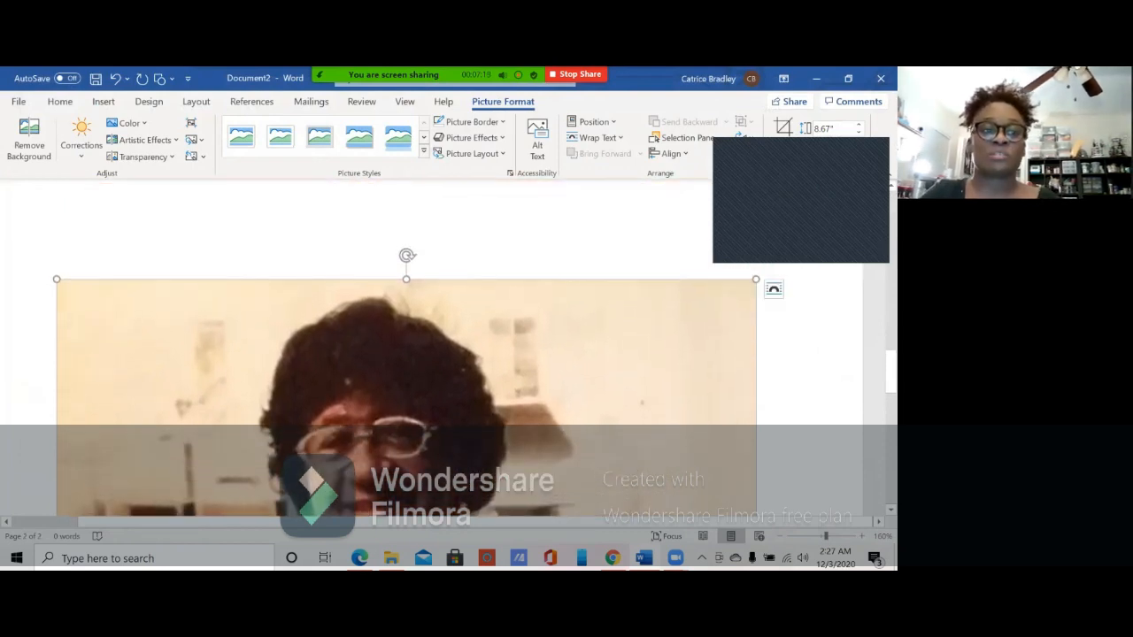
pyautogui.moveTo(57, 280); pyautogui.dragTo(275, 544)
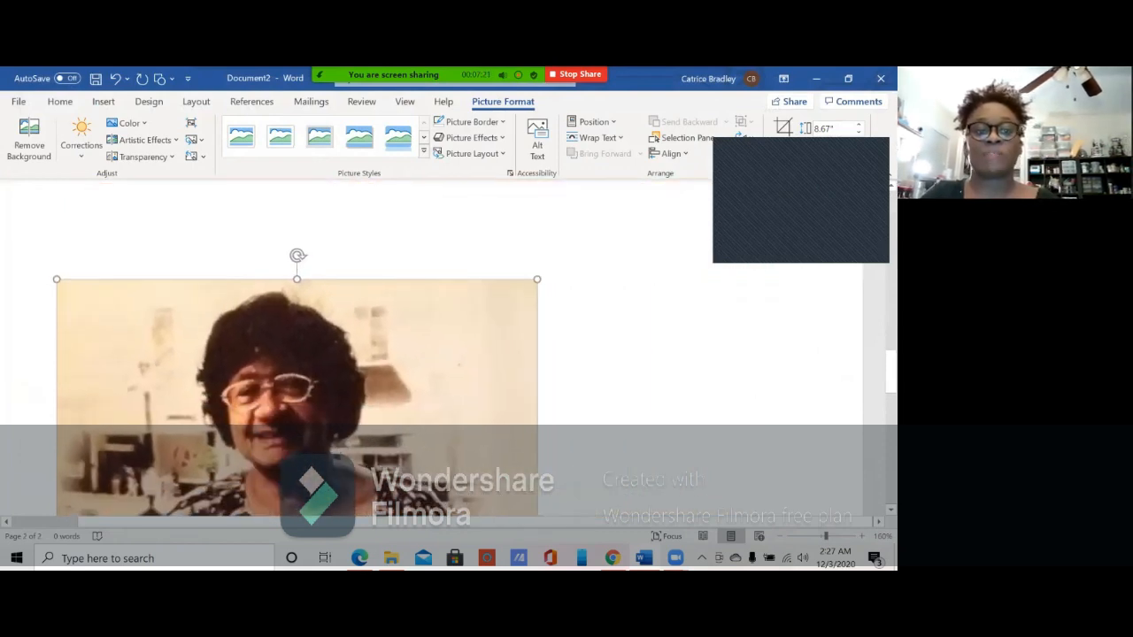
pyautogui.scroll(-2, 296, 354)
pyautogui.scroll(3, 297, 345)
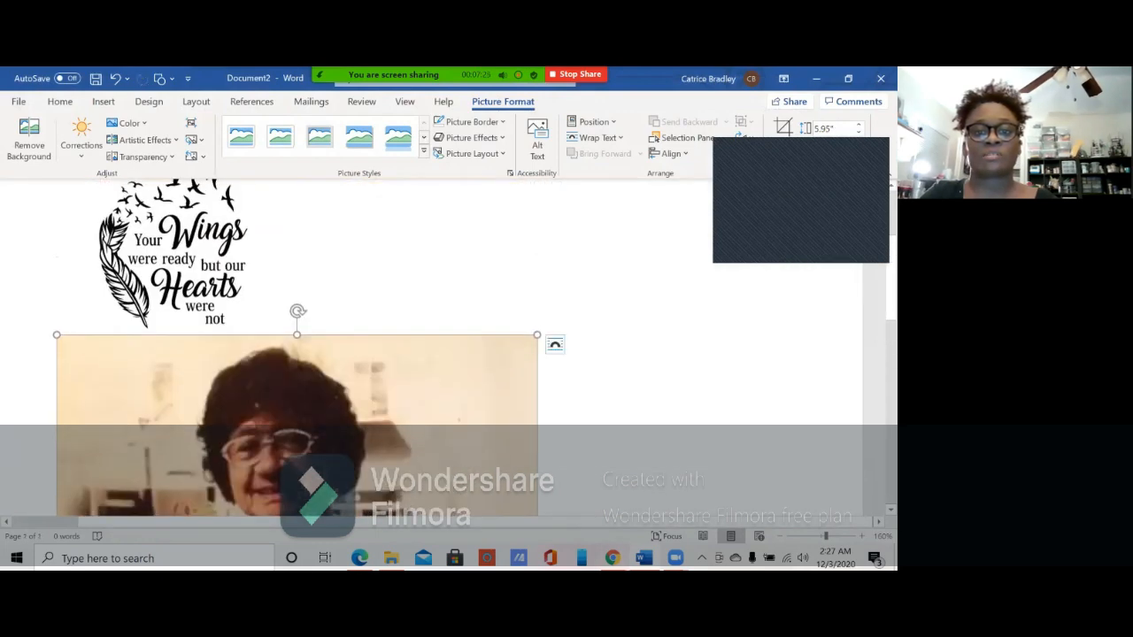
# Step: Try shrinking the photo to about 5.47 inches high and undo that resize
pyautogui.moveTo(56, 335); pyautogui.dragTo(95, 387)
pyautogui.scroll(3, 522, 354)
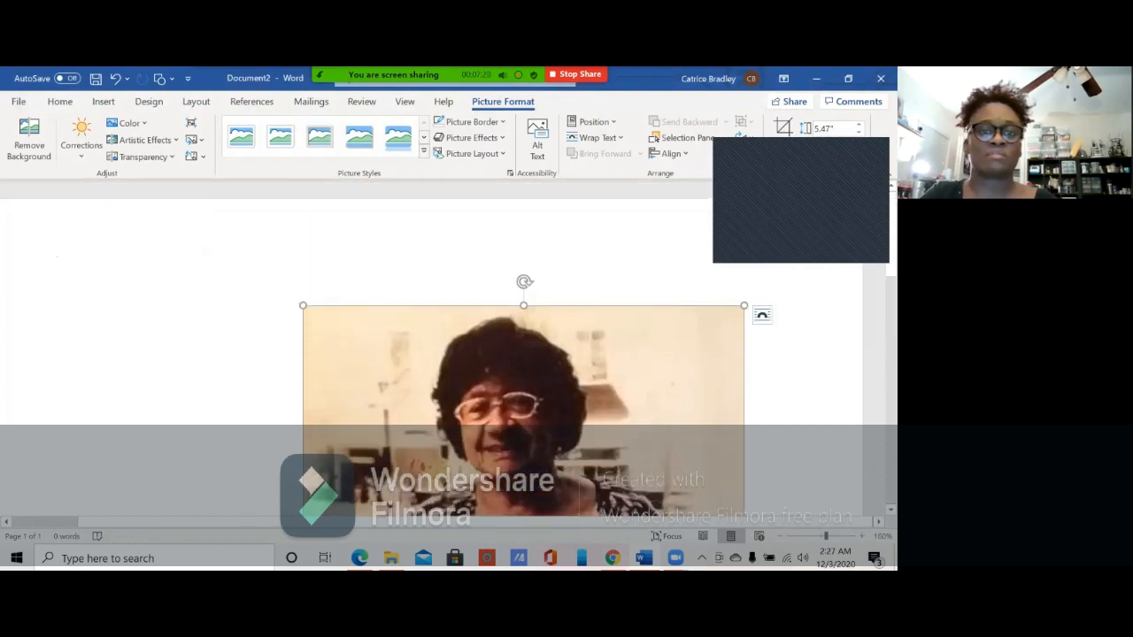
pyautogui.click(115, 79)
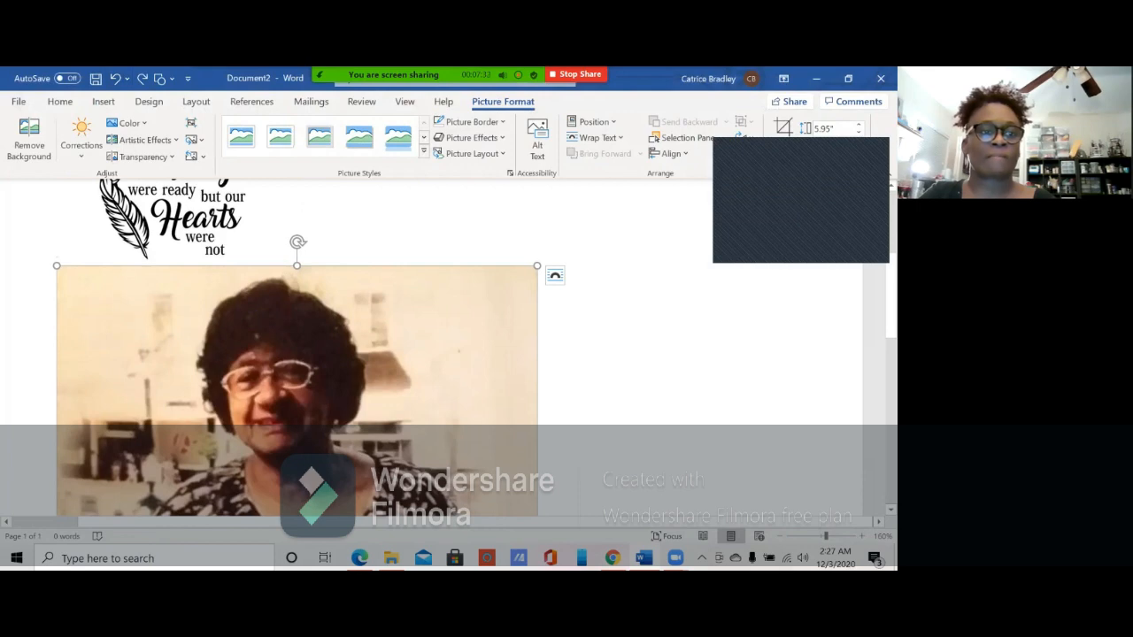
# Step: Reduce the photo proportionally to about 1.44 inches high so it sits beside the quote picture
pyautogui.moveTo(57, 265); pyautogui.dragTo(213, 474)
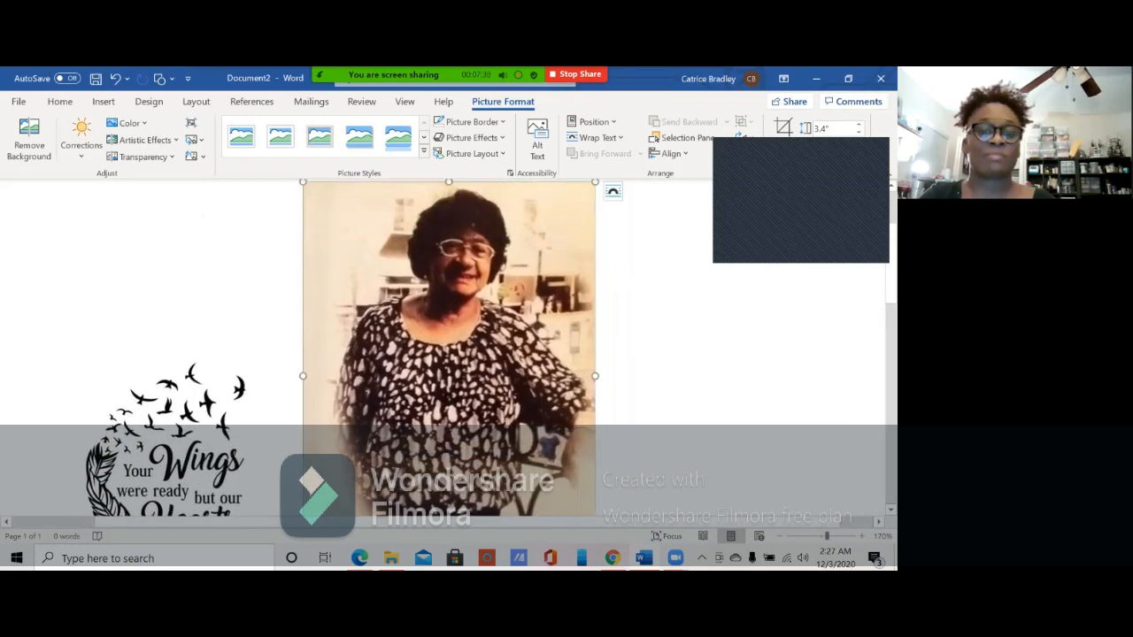
pyautogui.hscroll(1, 448, 349)
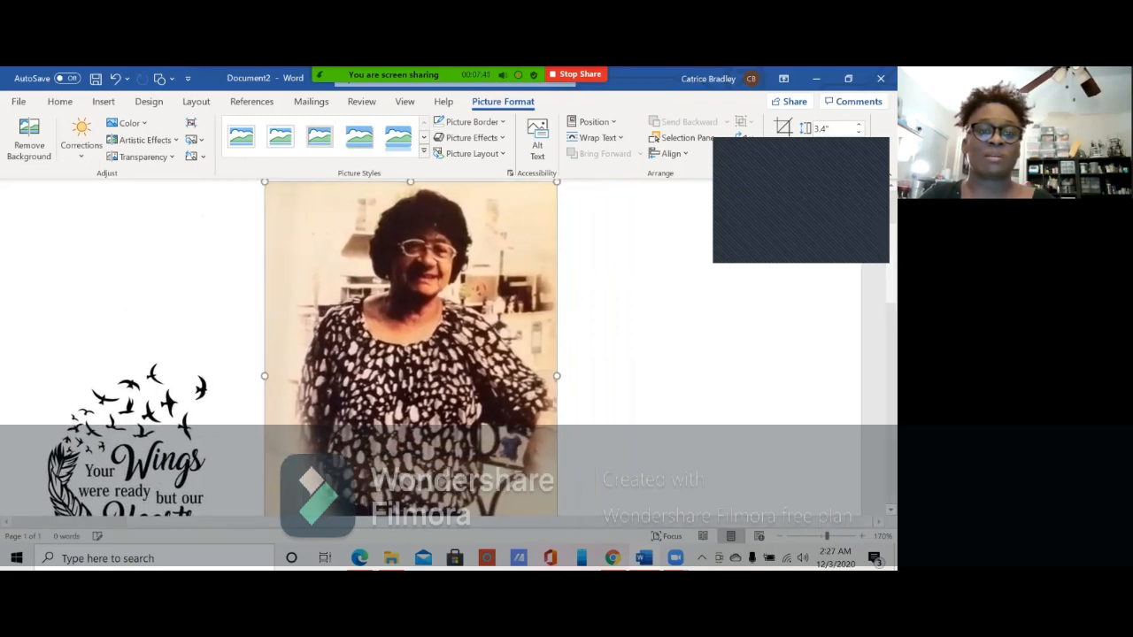
pyautogui.moveTo(557, 182); pyautogui.dragTo(389, 406)
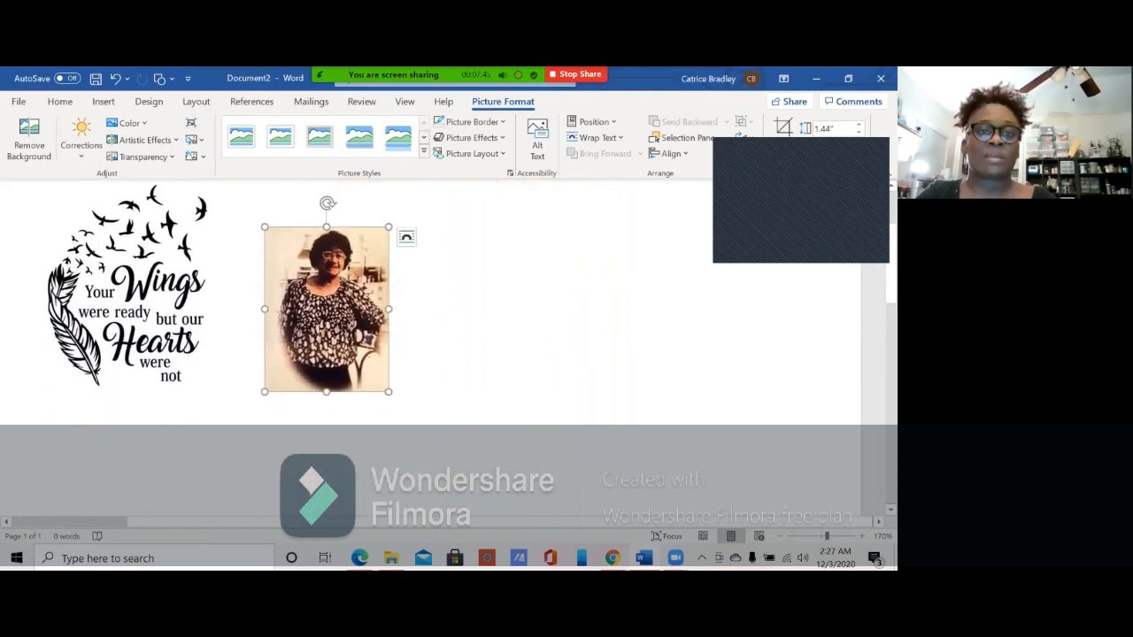
# Step: Try moving the photo in front of the quote picture and undo the move
pyautogui.moveTo(327, 310); pyautogui.dragTo(59, 384)
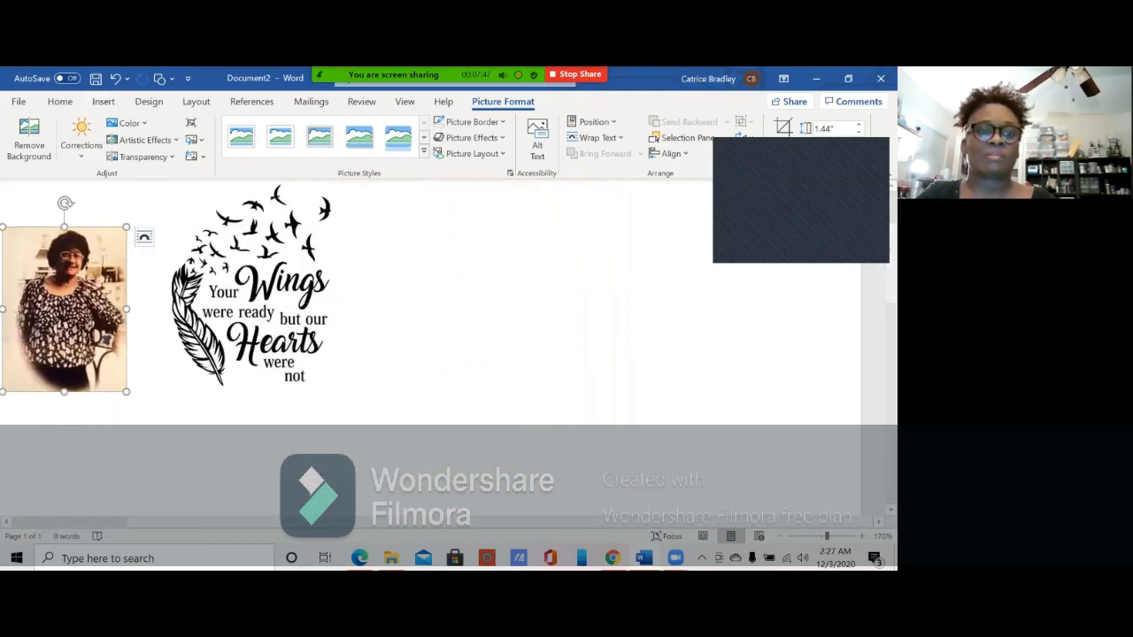
pyautogui.hotkey('ctrl', 'z')
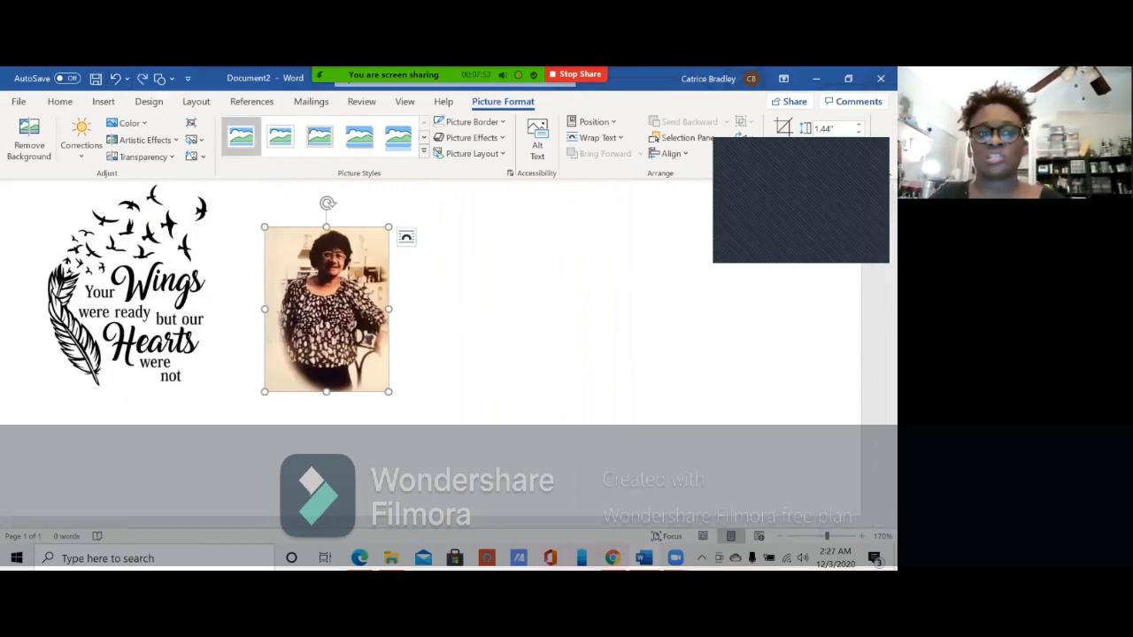
# Step: Try moving the photo in front of the quote picture on the same line and undo the move
pyautogui.click(326, 310)
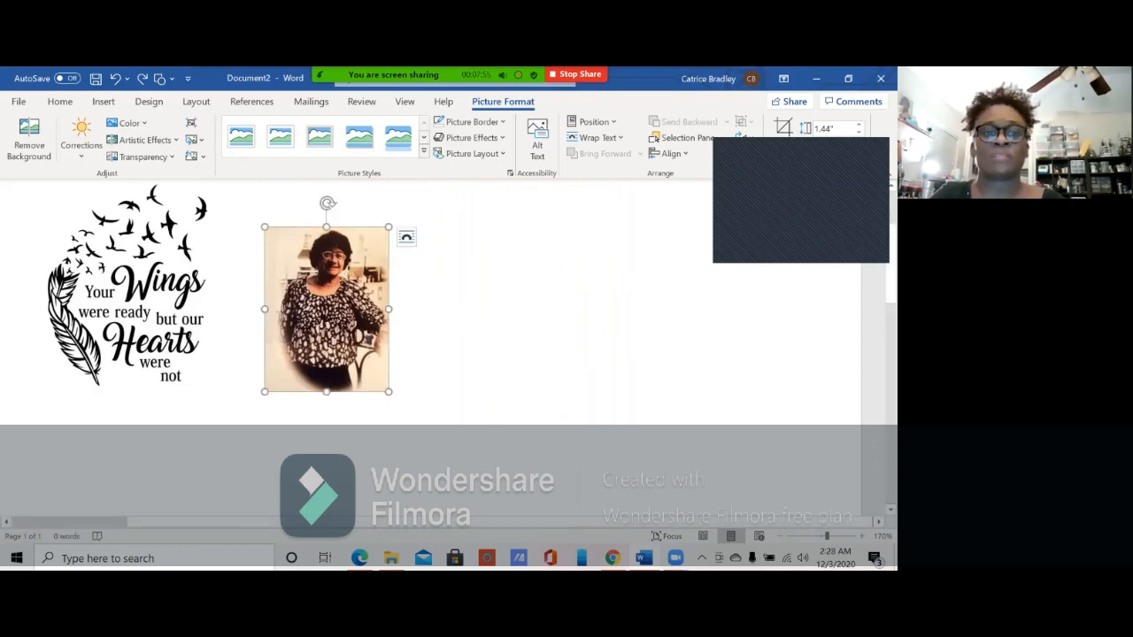
pyautogui.click(133, 287)
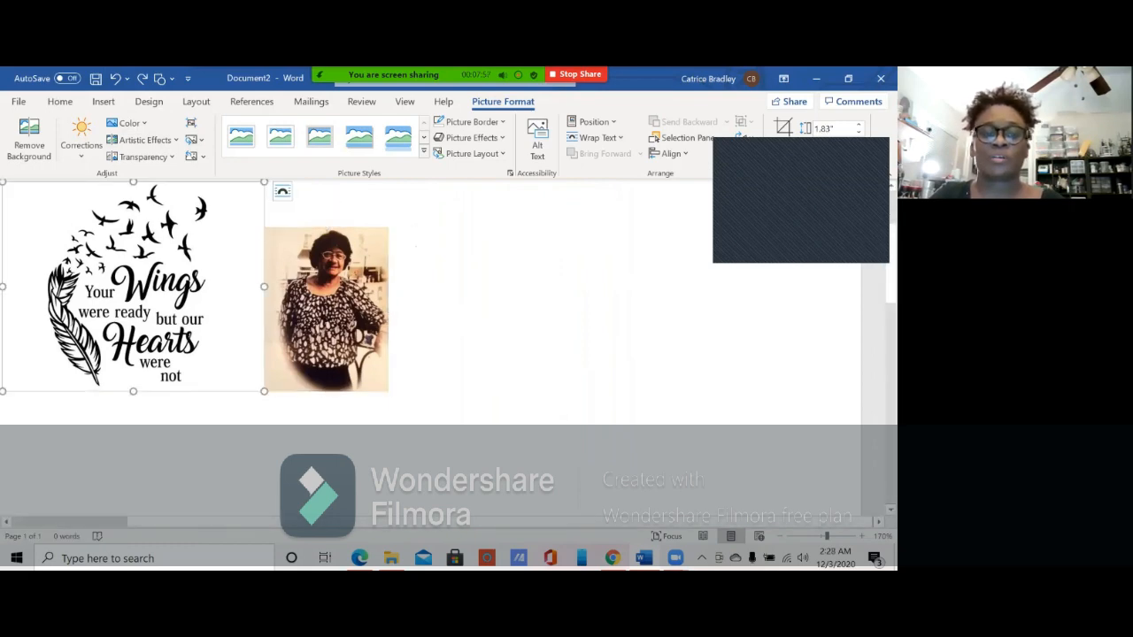
pyautogui.moveTo(327, 310); pyautogui.dragTo(45, 309)
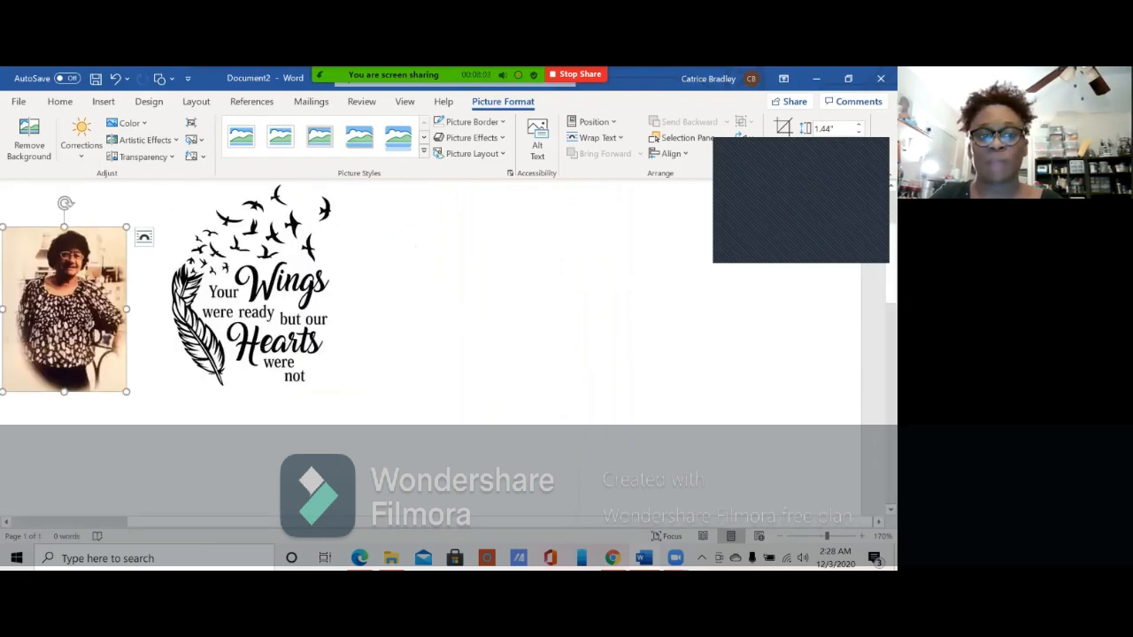
pyautogui.click(115, 79)
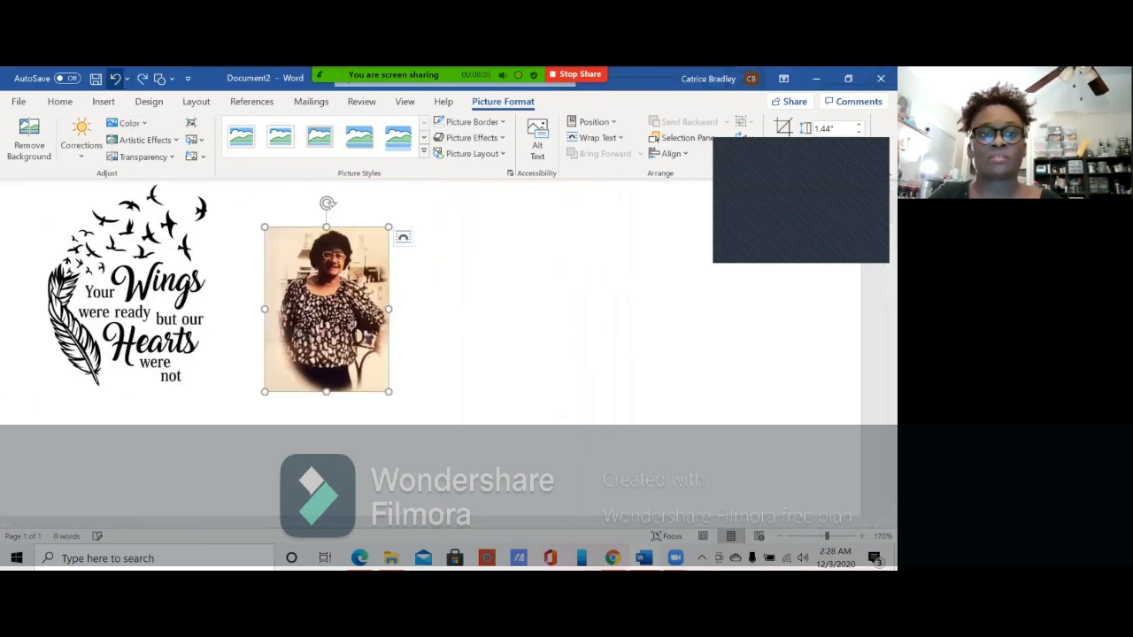
pyautogui.click(496, 301)
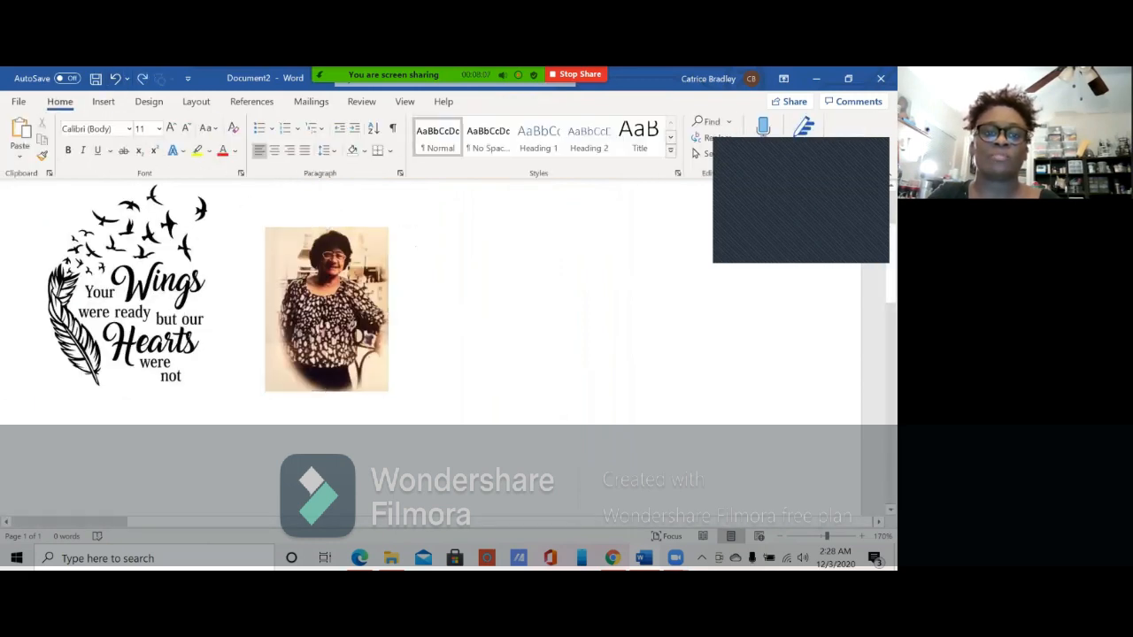
# Step: Replace the spot beside the quote picture by inserting blank lines so the photo drops below the quote picture
pyautogui.click(327, 310)
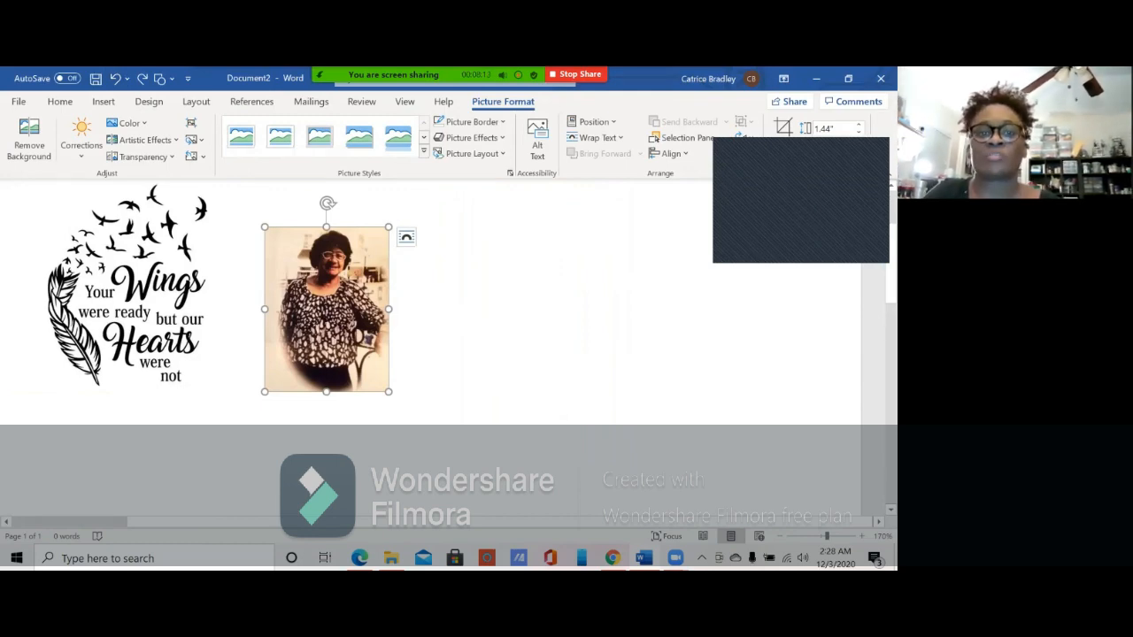
pyautogui.moveTo(327, 309); pyautogui.dragTo(327, 310)
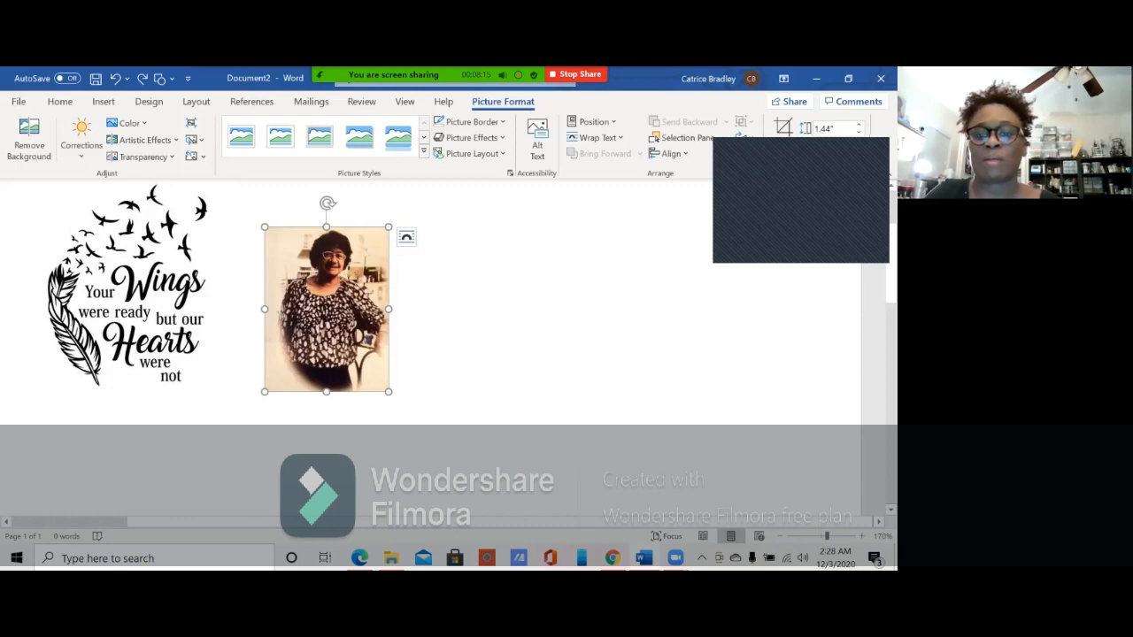
pyautogui.press('Return')
pyautogui.press('Return')
pyautogui.press('Return')
pyautogui.press('Return')
pyautogui.press('Return')
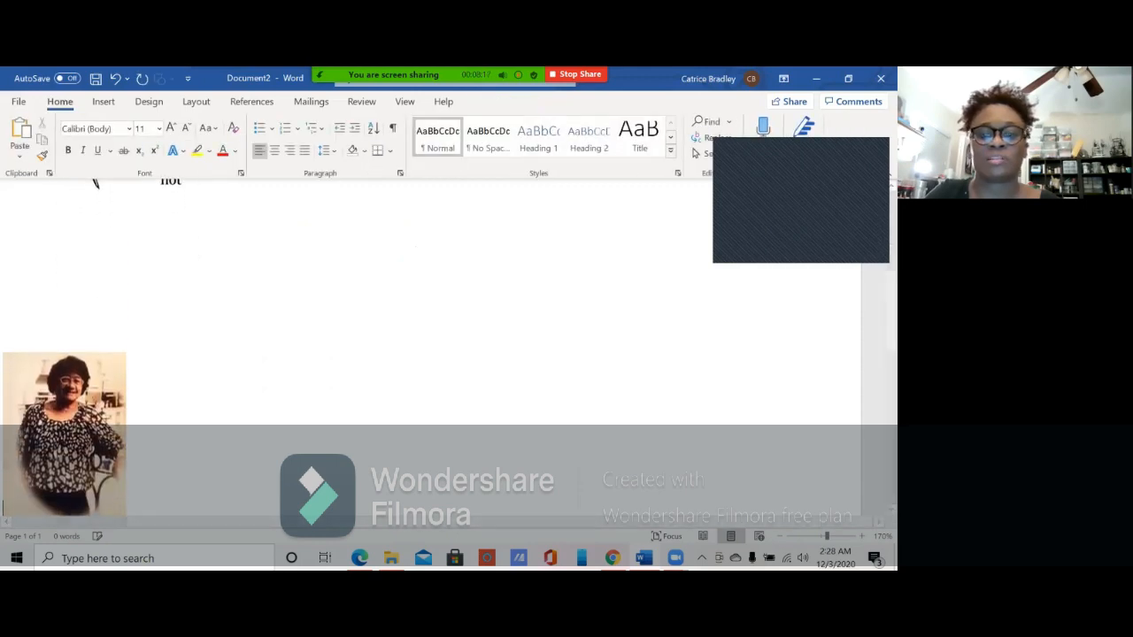
# Step: Move the photo up through the blank lines until it sits just below the quote picture
pyautogui.scroll(3, 434, 345)
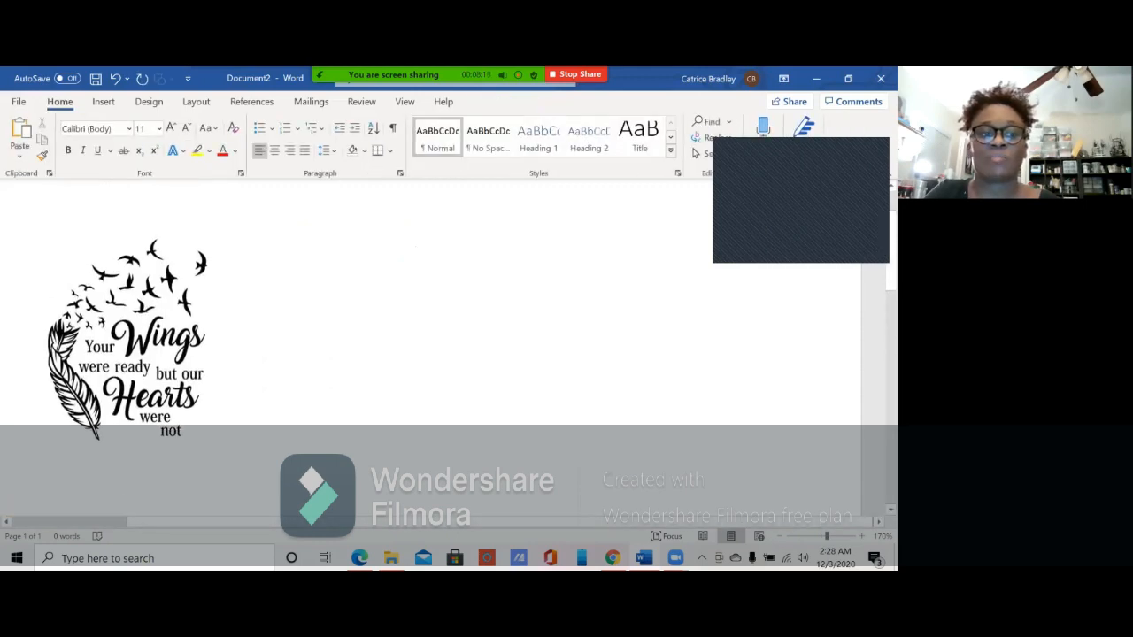
pyautogui.scroll(-3, 433, 345)
pyautogui.scroll(-1, 434, 345)
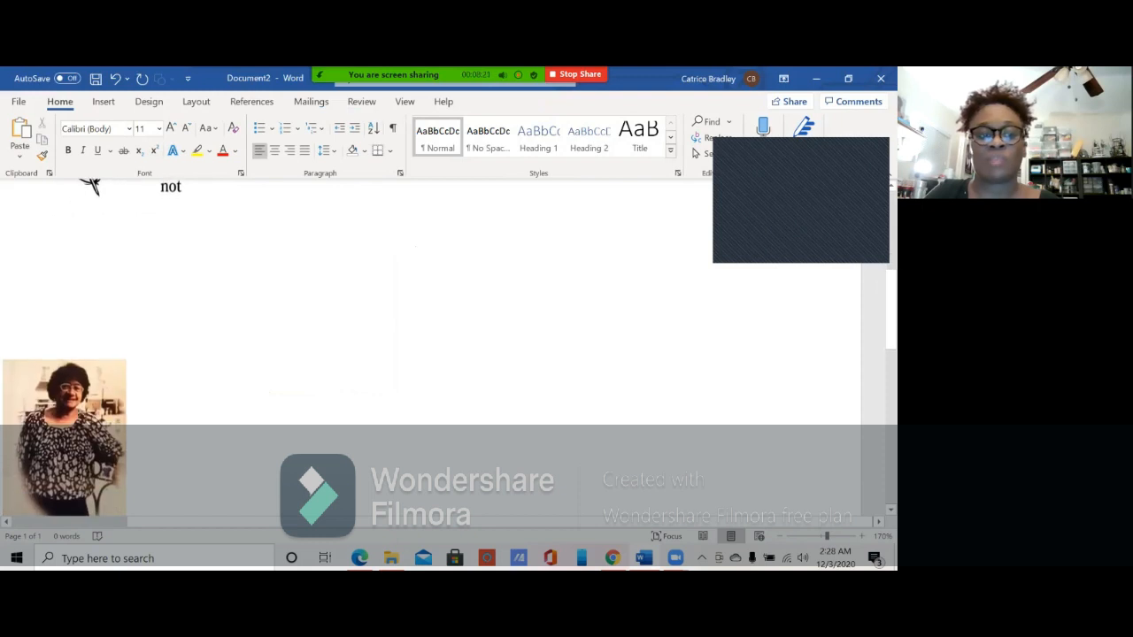
pyautogui.moveTo(65, 424); pyautogui.dragTo(65, 303)
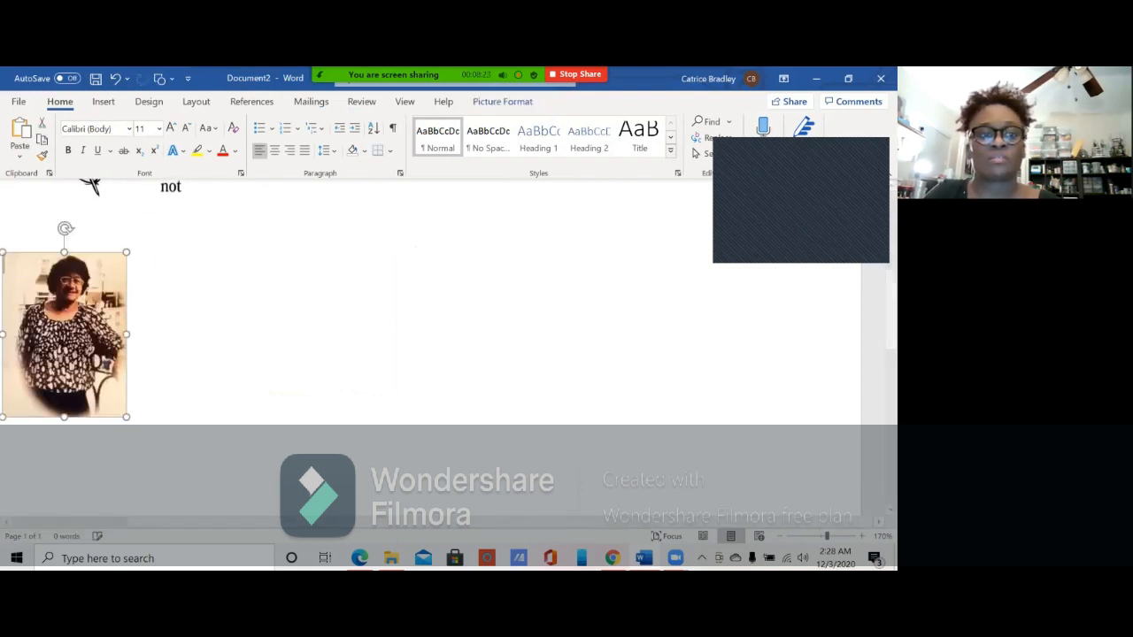
pyautogui.scroll(3, 434, 345)
pyautogui.scroll(1, 433, 345)
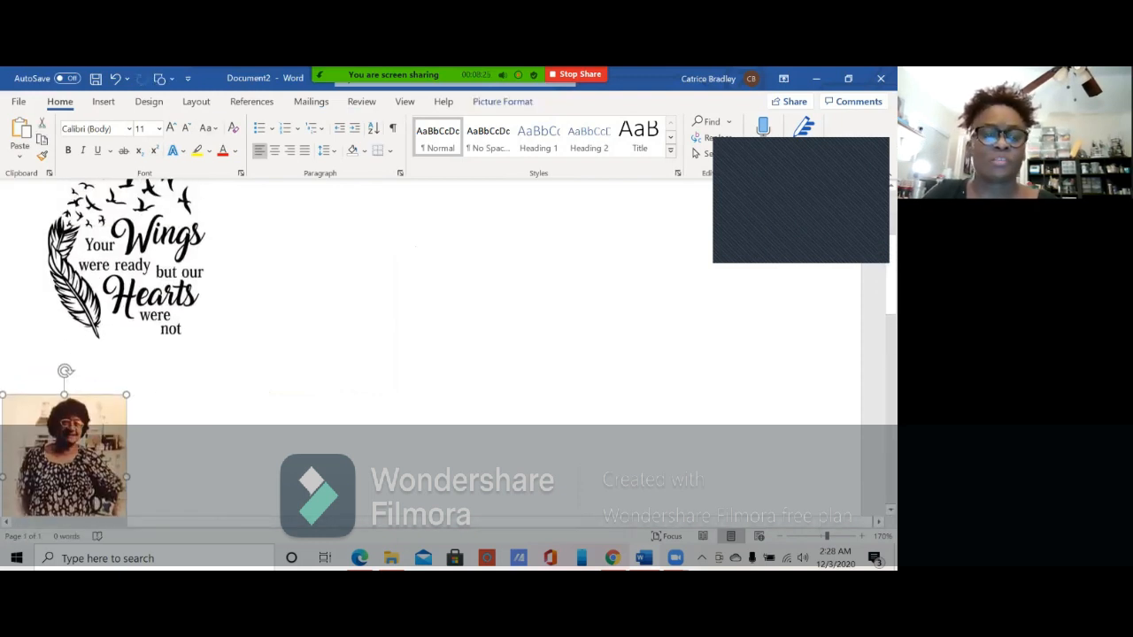
pyautogui.moveTo(65, 433); pyautogui.dragTo(65, 369)
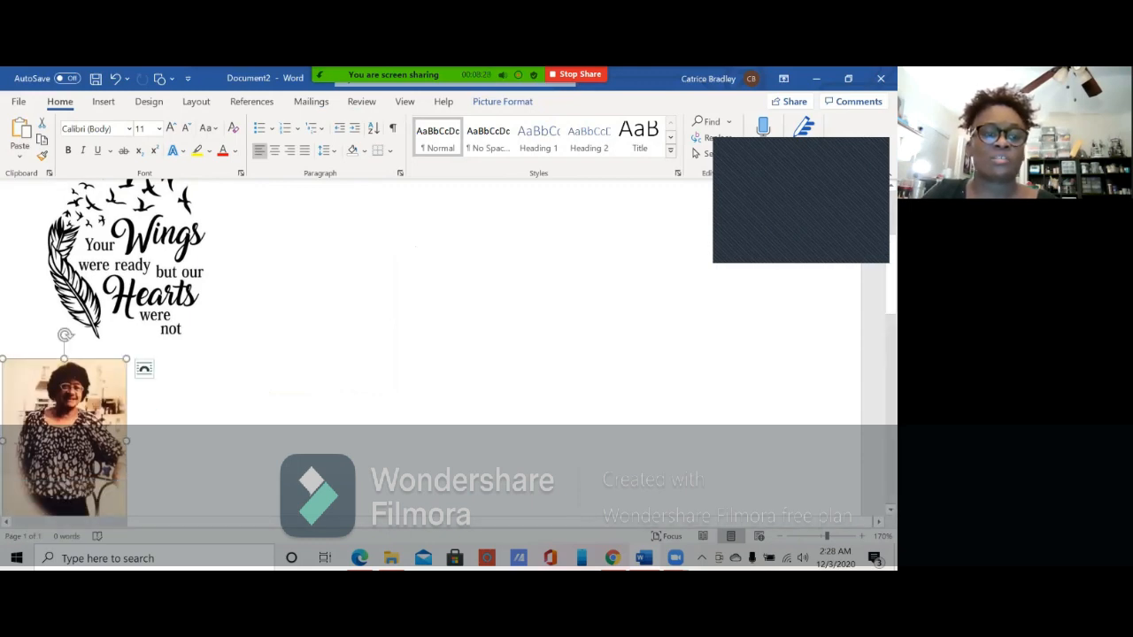
# Step: Set the photo's text wrapping to Square and move it into the blank area beside the quote picture
pyautogui.rightClick(79, 416)
pyautogui.moveTo(124, 468)
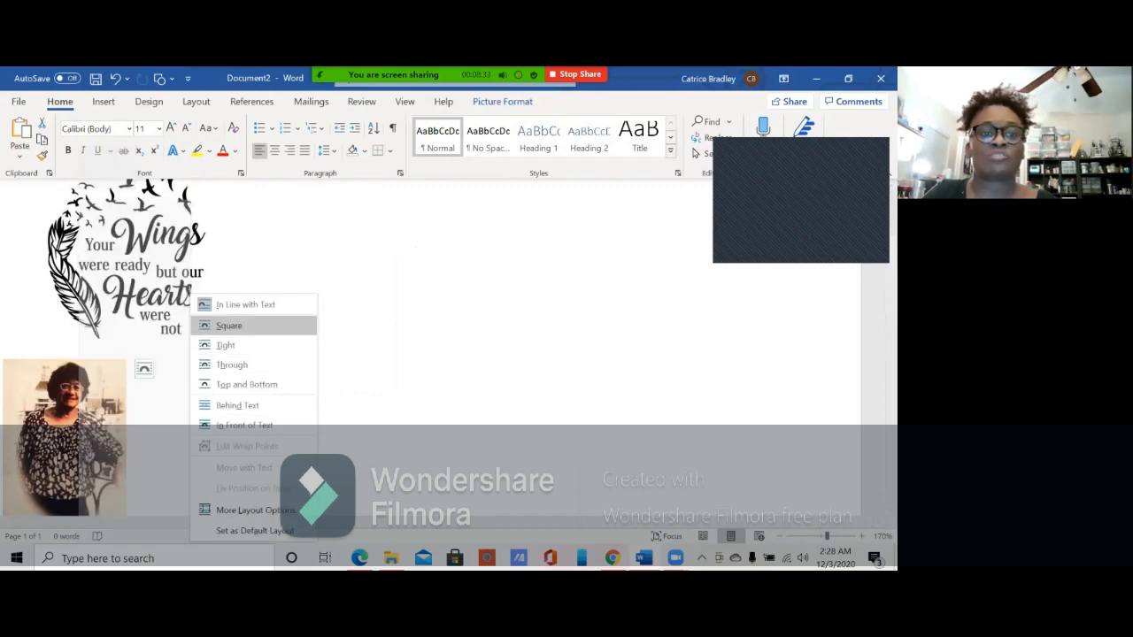
pyautogui.click(228, 326)
pyautogui.moveTo(64, 434); pyautogui.dragTo(635, 342)
pyautogui.moveTo(506, 321); pyautogui.dragTo(401, 331)
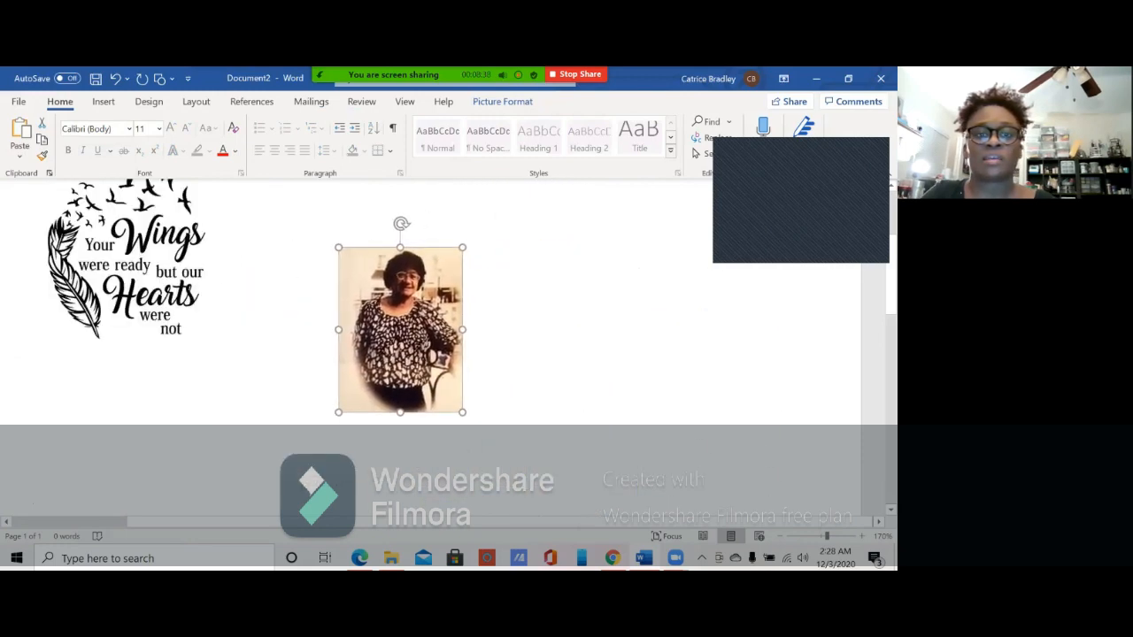
# Step: Set the quote picture's text wrapping to Square and shift the picture slightly on the page
pyautogui.click(142, 265)
pyautogui.scroll(3, 443, 310)
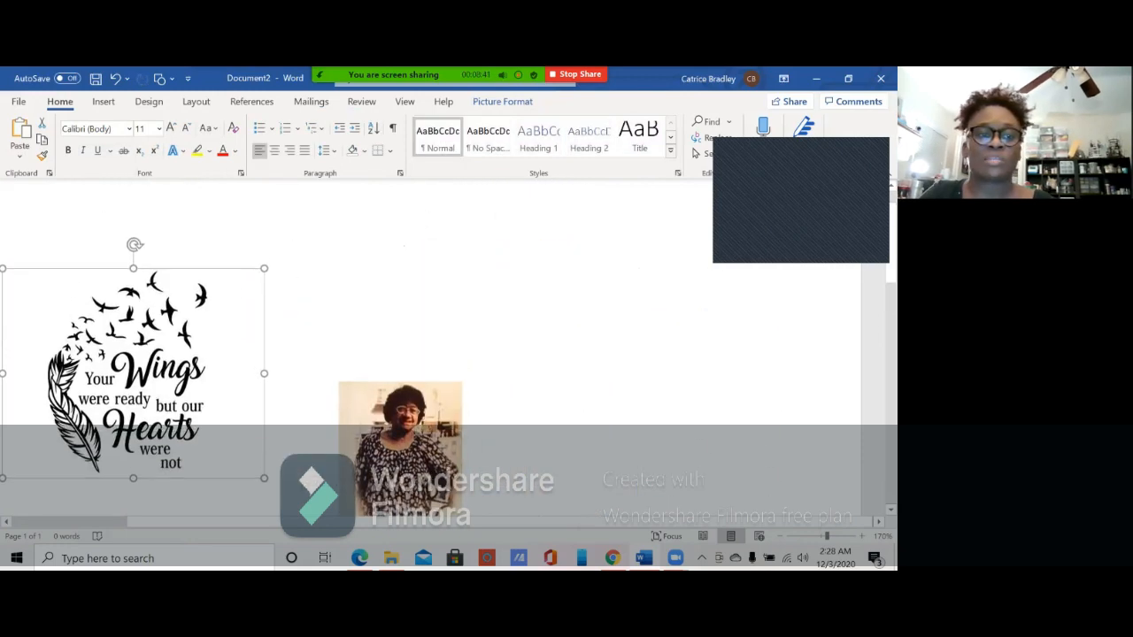
pyautogui.rightClick(139, 389)
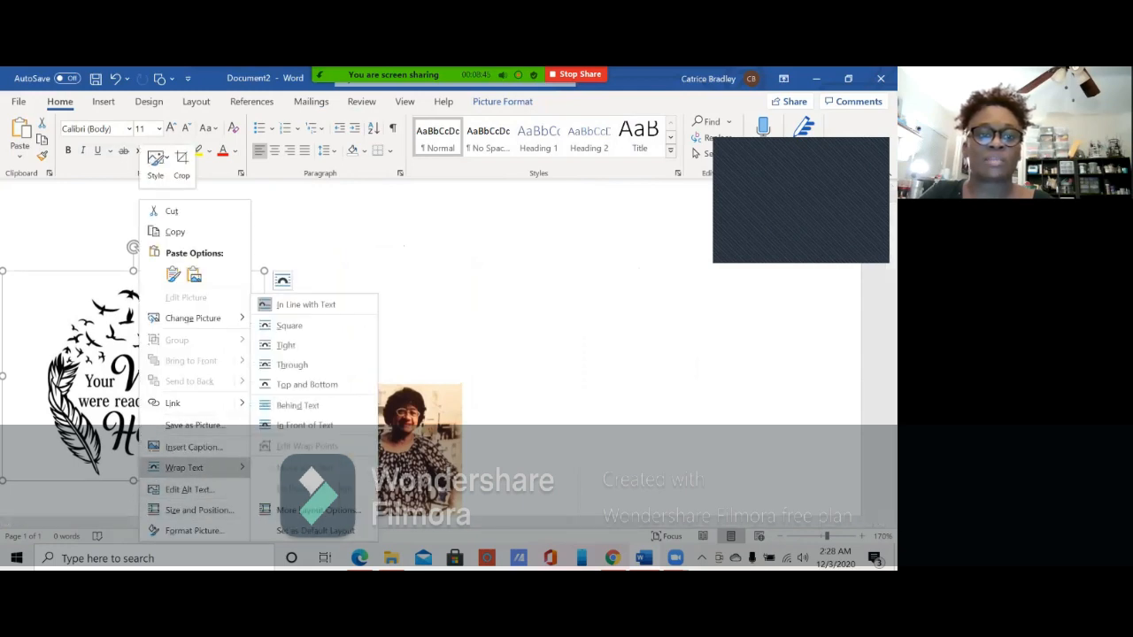
pyautogui.click(287, 326)
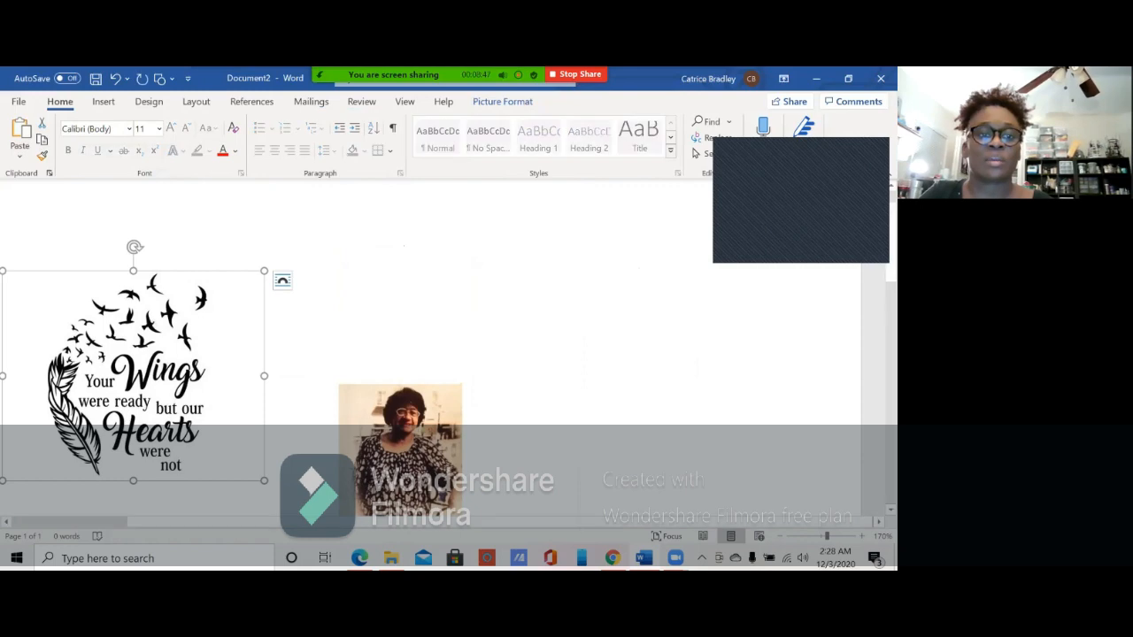
pyautogui.moveTo(133, 381)
pyautogui.mouseDown()
pyautogui.moveTo(421, 381)
pyautogui.moveTo(183, 381)
pyautogui.moveTo(343, 381)
pyautogui.moveTo(134, 393)
pyautogui.mouseUp()
pyautogui.scroll(-3, 135, 394)
pyautogui.scroll(1, 135, 394)
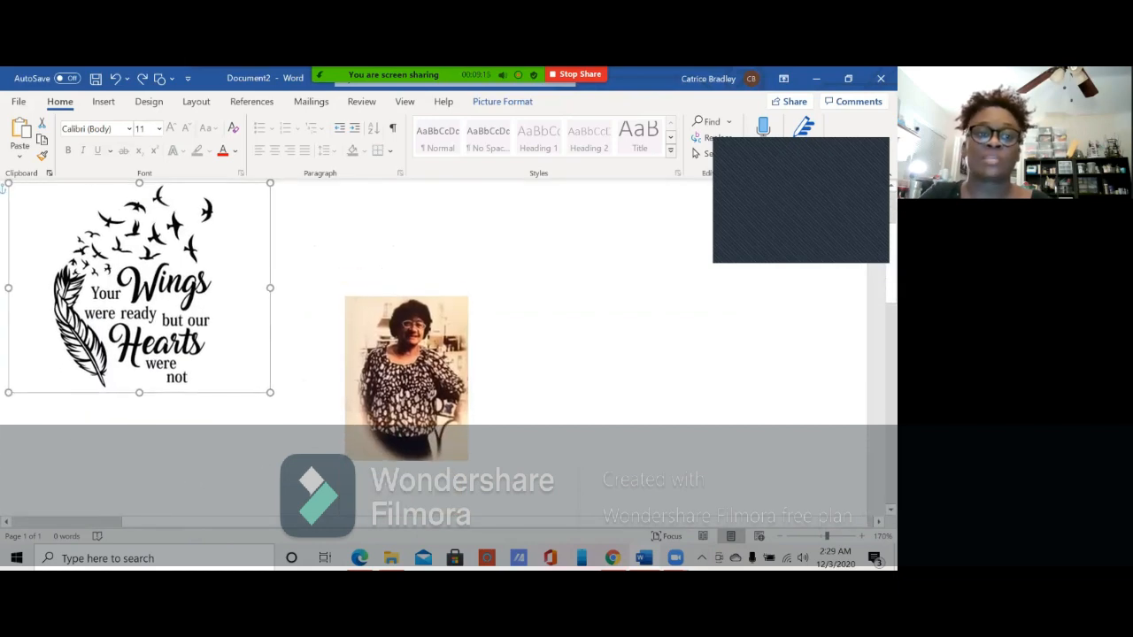
# Step: Move the photo up and closer so it stands level beside the quote picture
pyautogui.scroll(4, 135, 394)
pyautogui.hscroll(1, 442, 349)
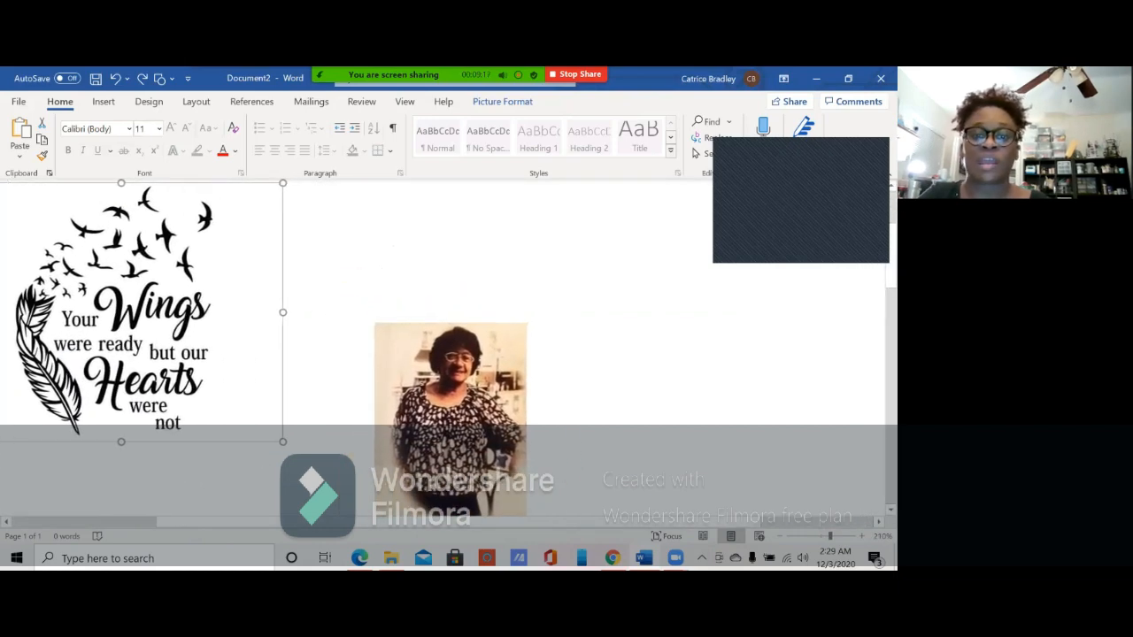
pyautogui.hscroll(-1, 442, 349)
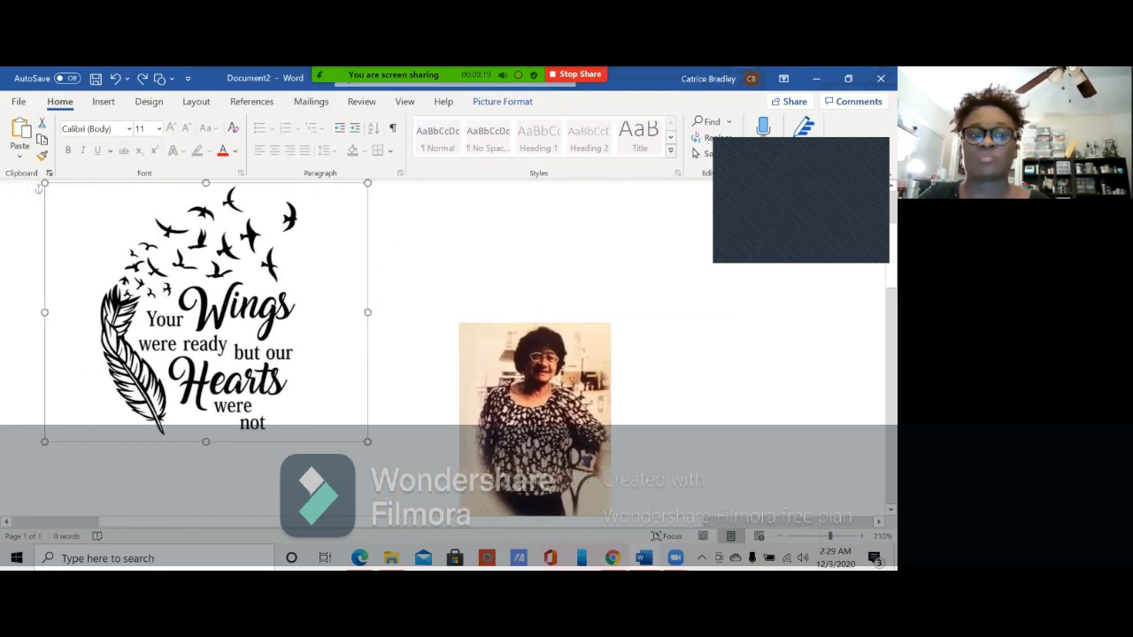
pyautogui.hscroll(1, 442, 350)
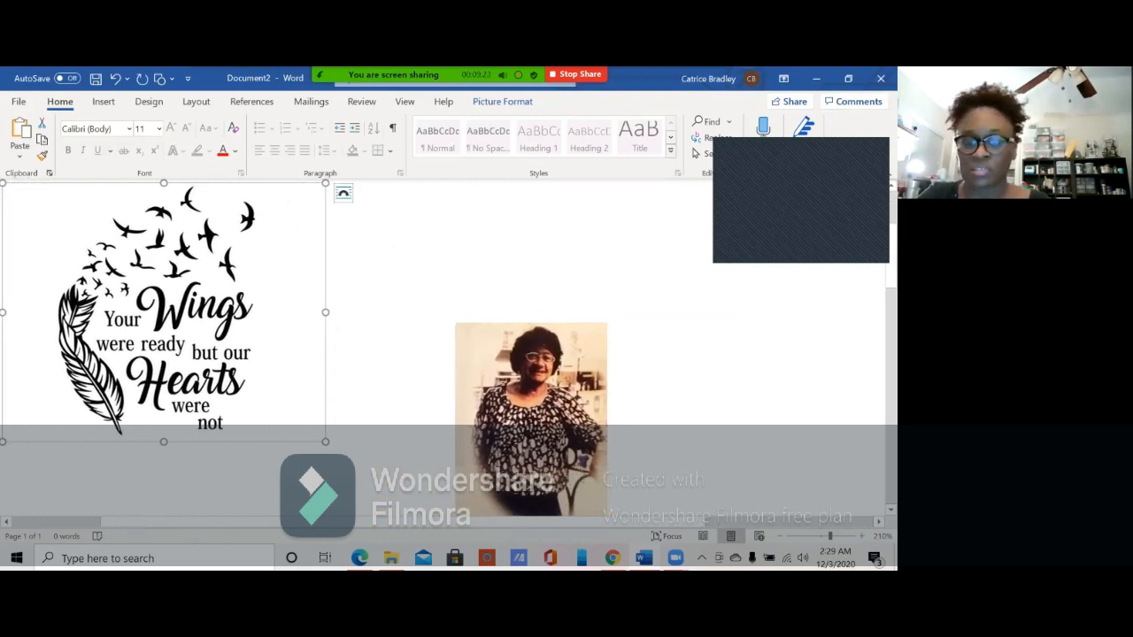
pyautogui.click(531, 403)
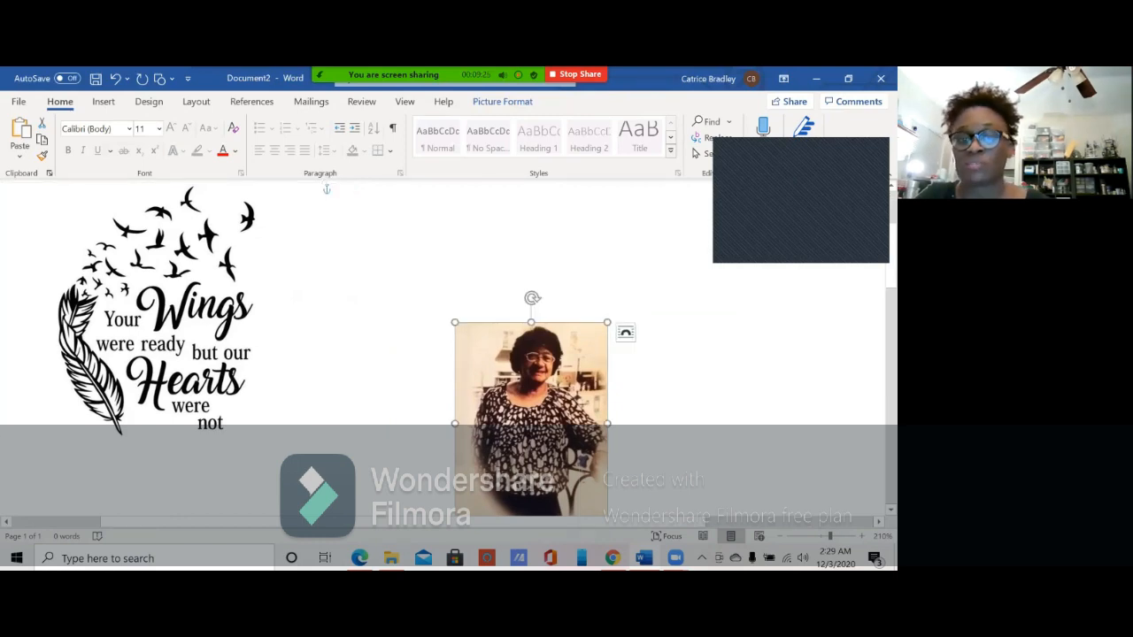
pyautogui.moveTo(531, 402); pyautogui.dragTo(400, 330)
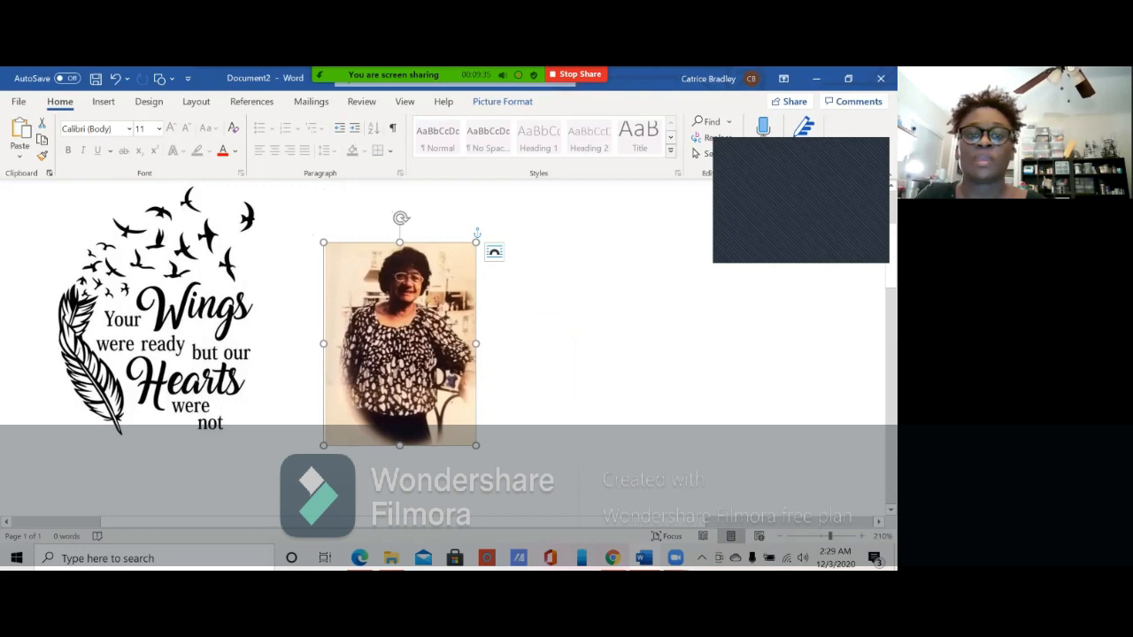
# Step: Bring the photo to the front and move it over the quote picture's blank margin, right against the lettering
pyautogui.rightClick(425, 202)
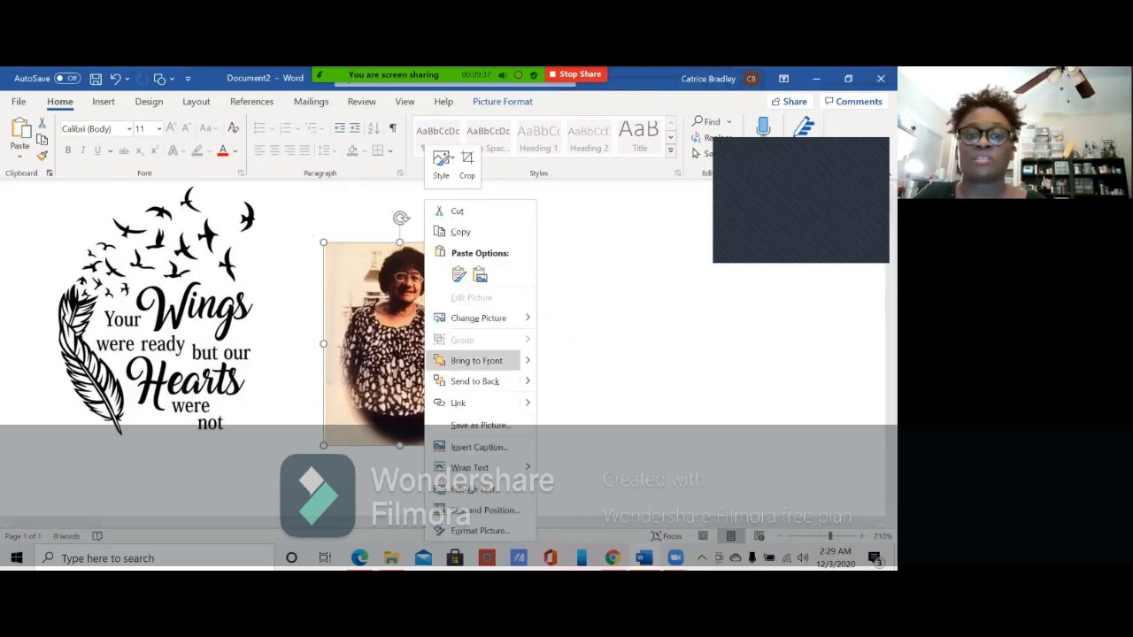
pyautogui.click(476, 361)
pyautogui.moveTo(400, 343); pyautogui.dragTo(333, 340)
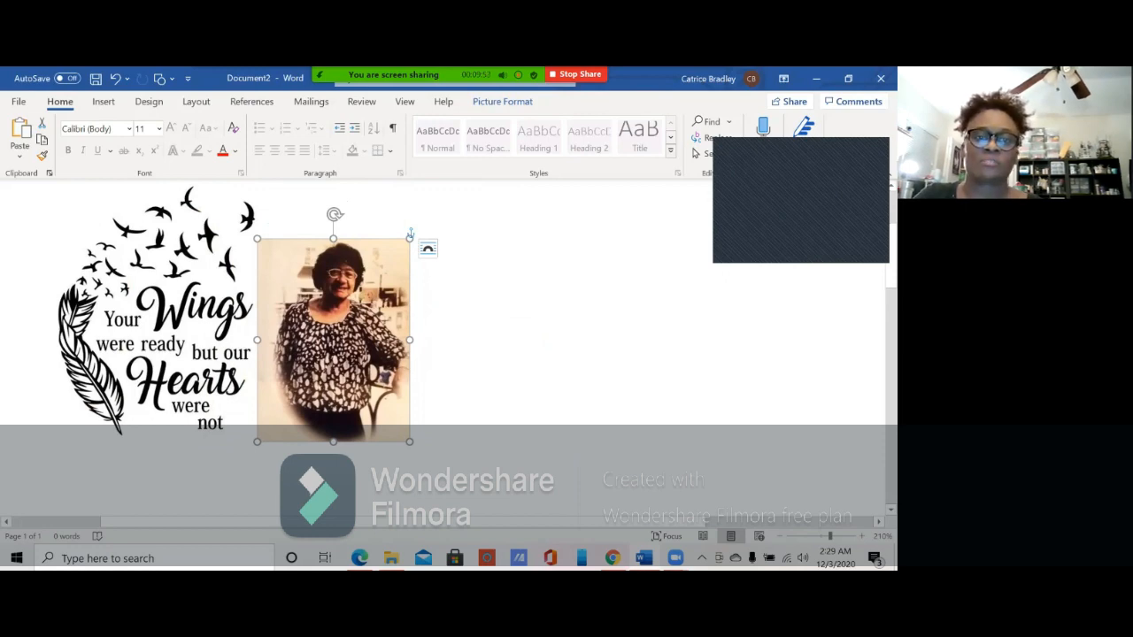
# Step: Shrink the photo and the quote picture proportionally, and place the quote lettering close beside the photo
pyautogui.moveTo(410, 237); pyautogui.dragTo(370, 291)
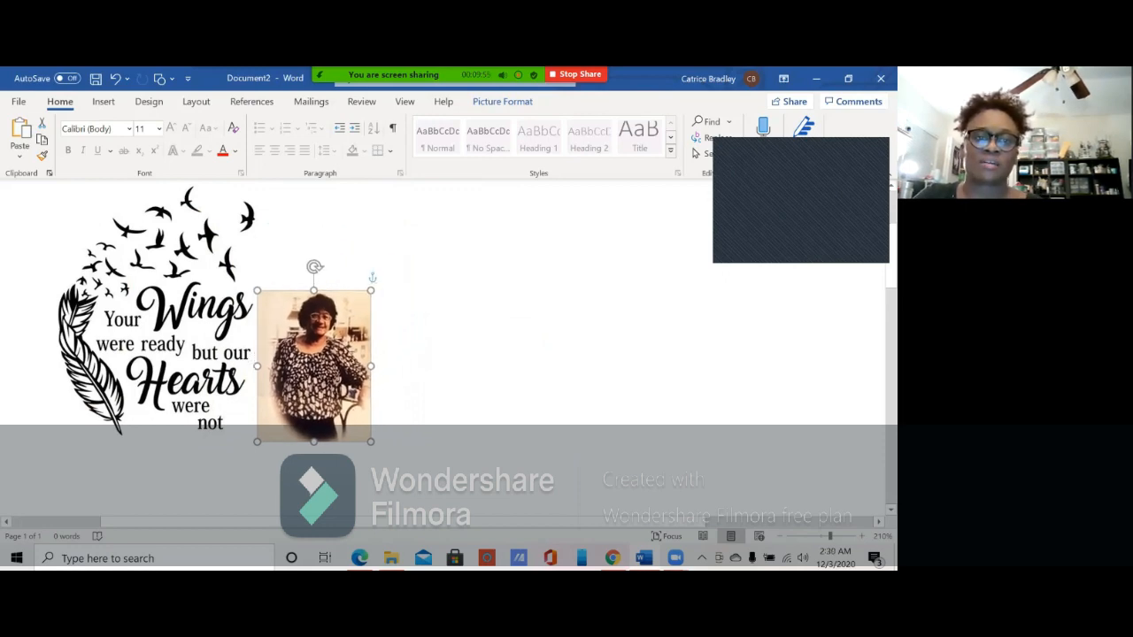
pyautogui.click(194, 312)
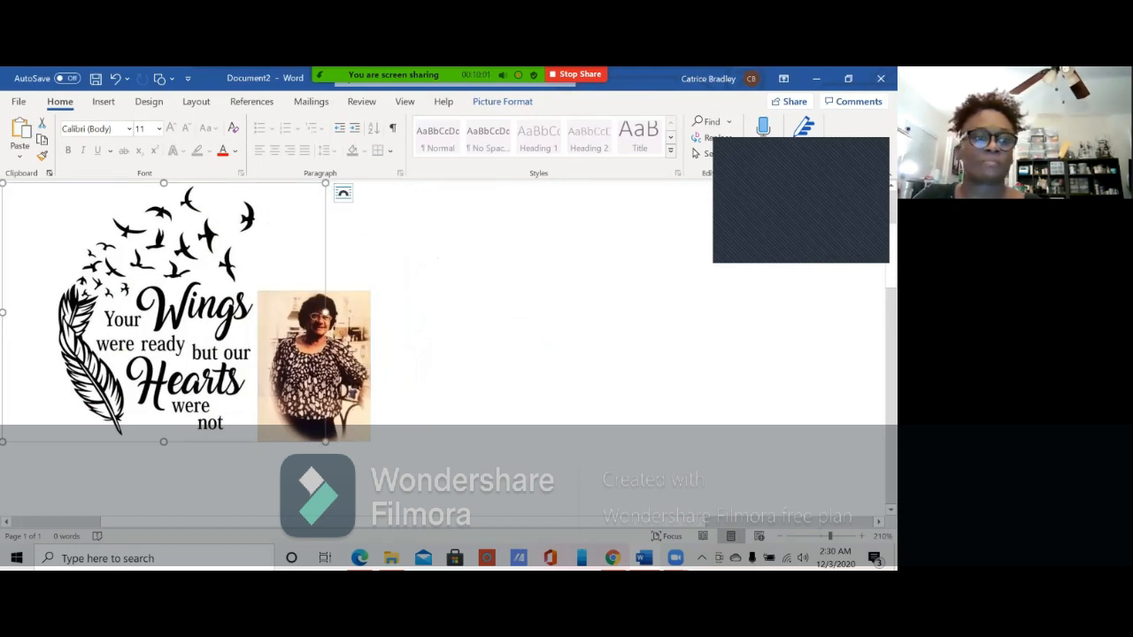
pyautogui.moveTo(3, 442); pyautogui.dragTo(86, 373)
pyautogui.moveTo(201, 296); pyautogui.dragTo(182, 372)
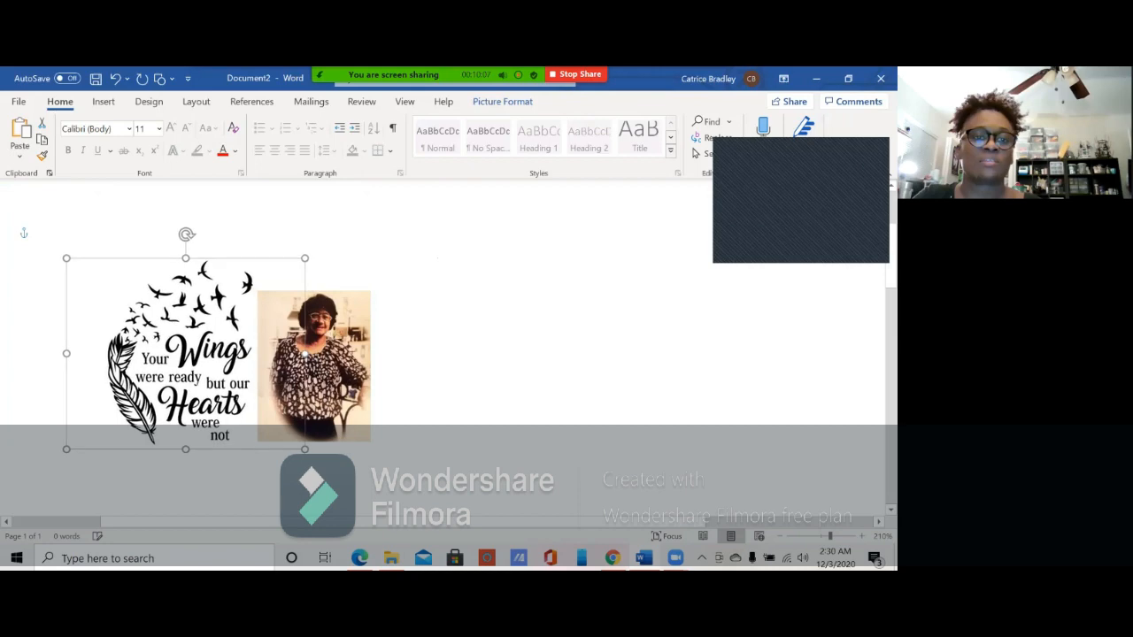
pyautogui.rightClick(397, 402)
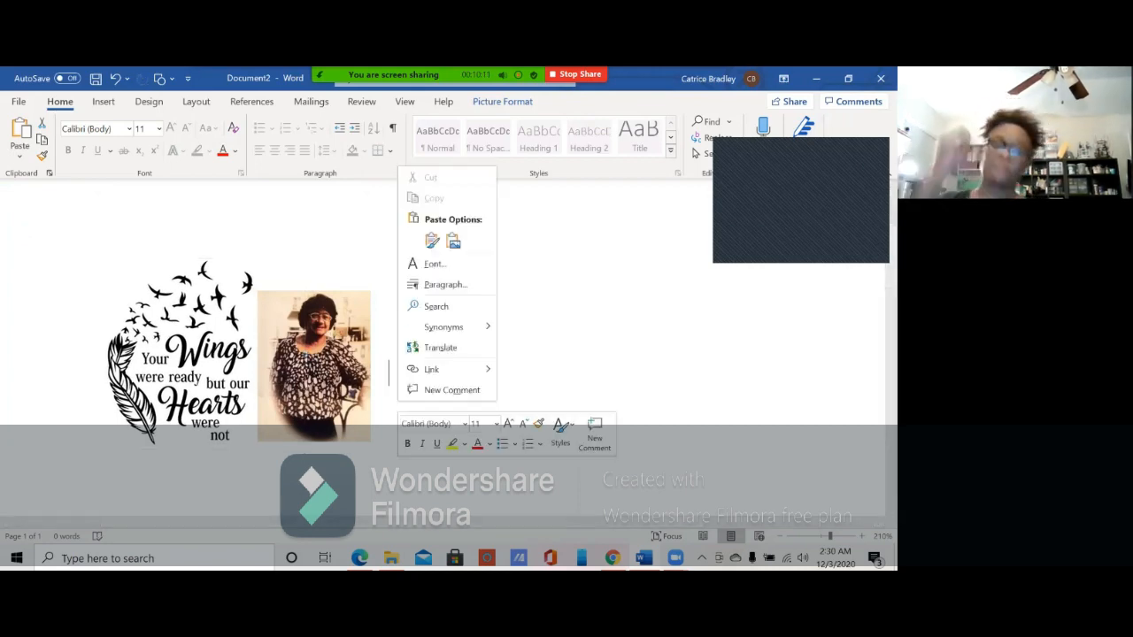
pyautogui.rightClick(597, 328)
pyautogui.click(594, 330)
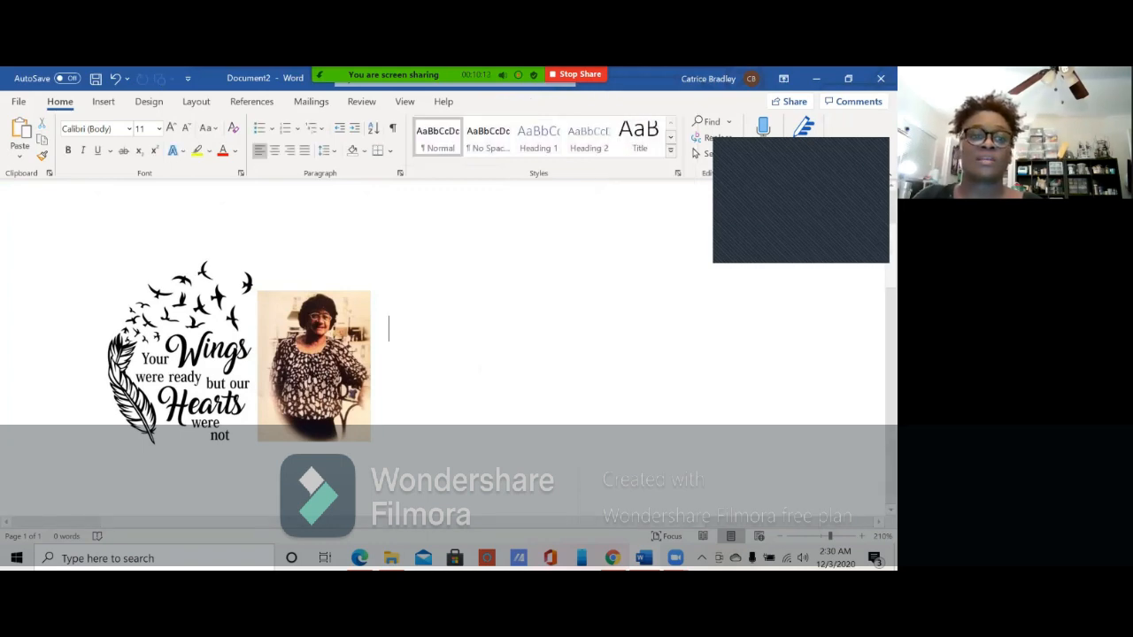
# Step: Duplicate the quote picture by copy and paste and place the copy below the original
pyautogui.click(196, 361)
pyautogui.rightClick(202, 361)
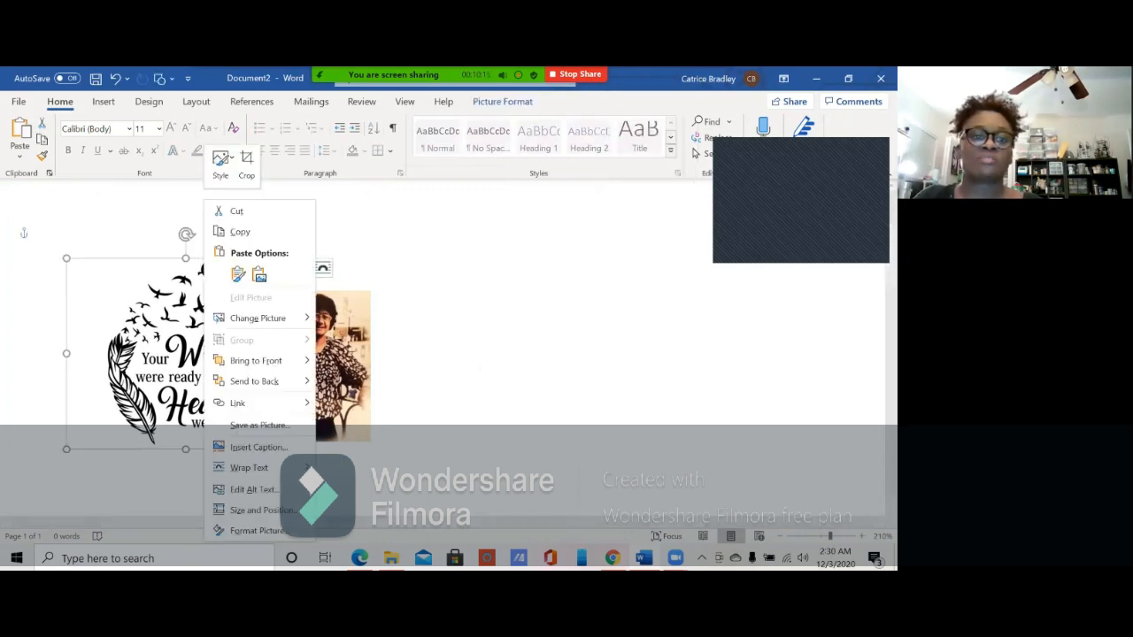
pyautogui.click(239, 231)
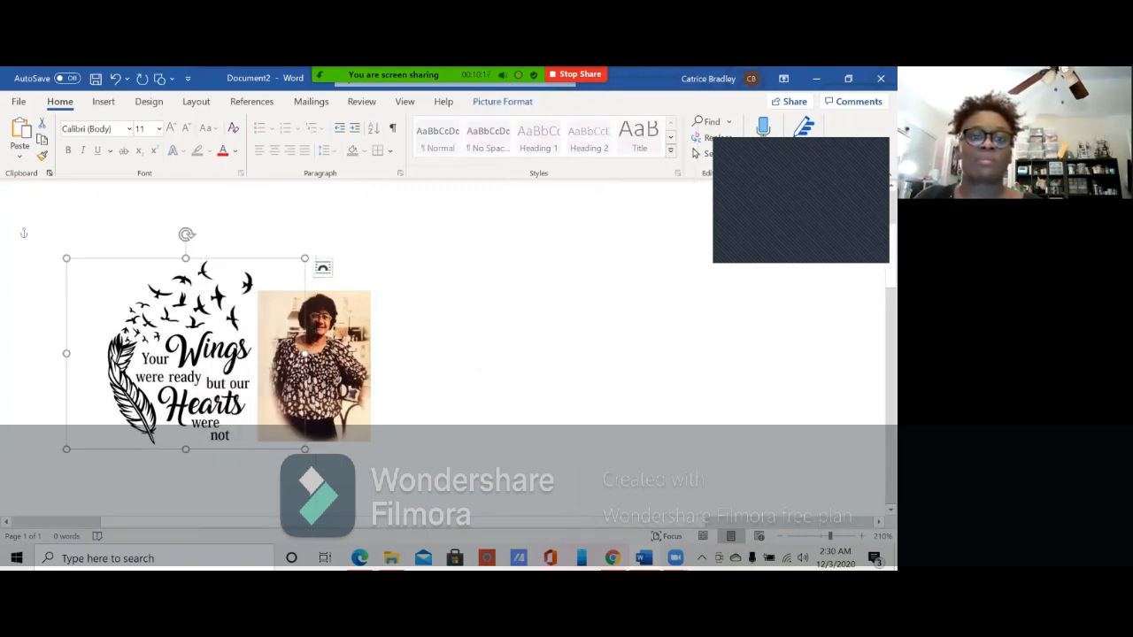
pyautogui.click(388, 372)
pyautogui.rightClick(513, 395)
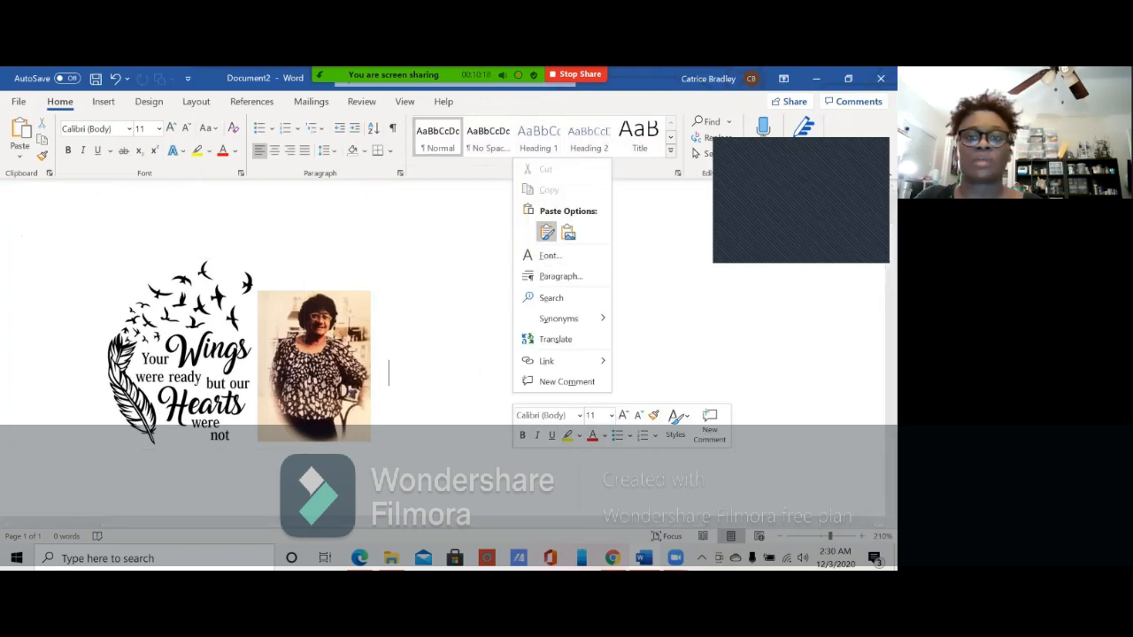
pyautogui.click(544, 231)
pyautogui.moveTo(508, 361); pyautogui.dragTo(159, 442)
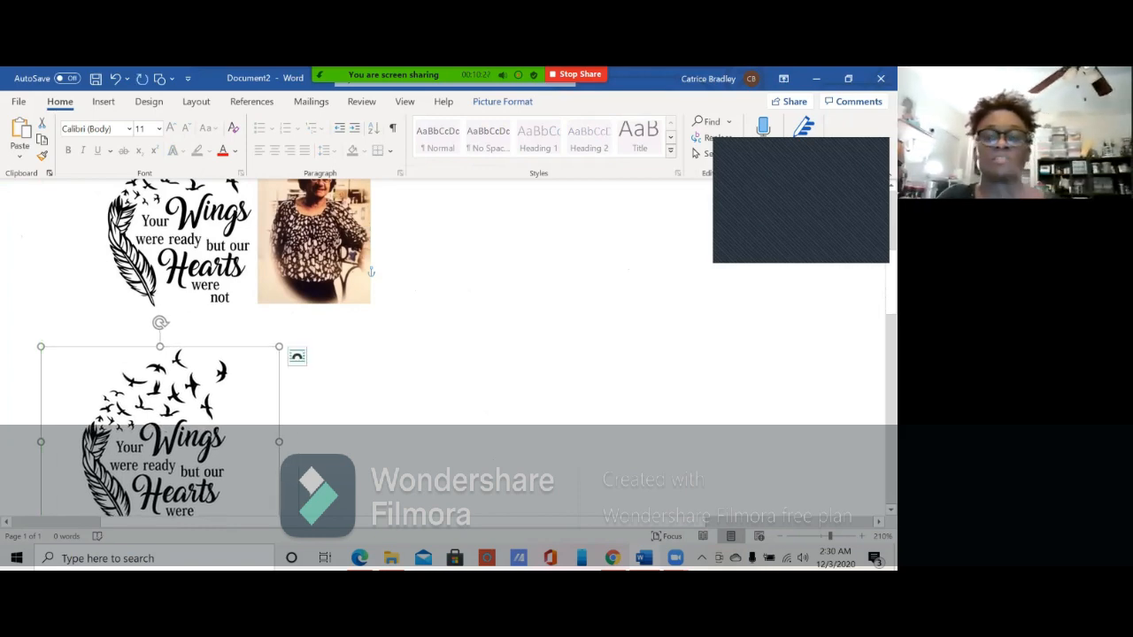
# Step: Draw an oval about 1.03 inches tall and place it directly beside the lettering of the copied quote picture
pyautogui.click(389, 280)
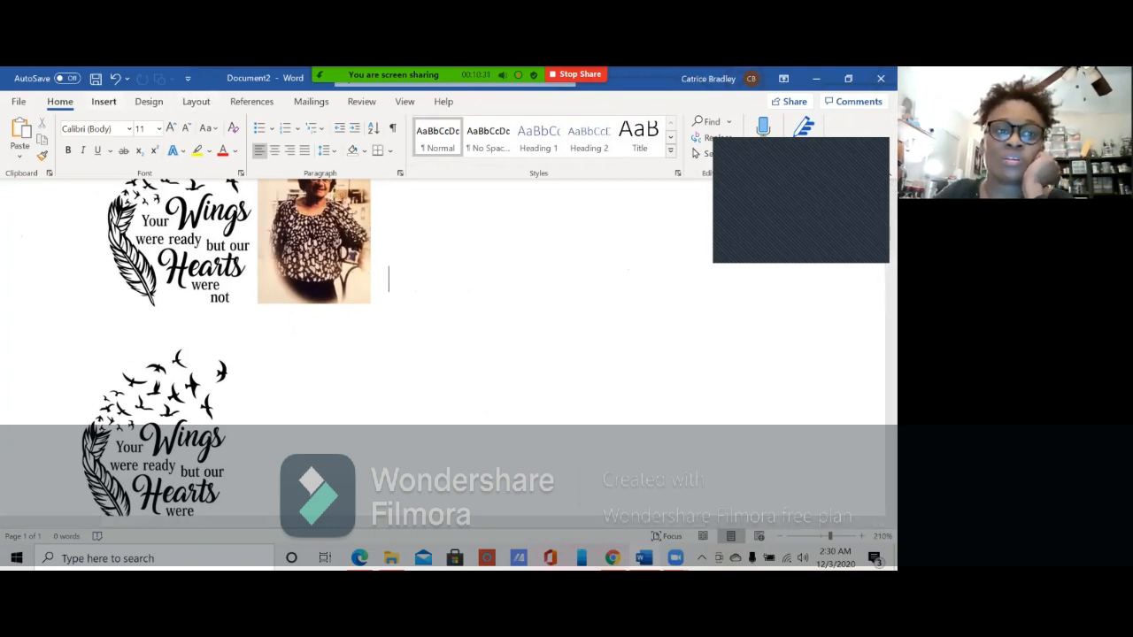
pyautogui.click(103, 100)
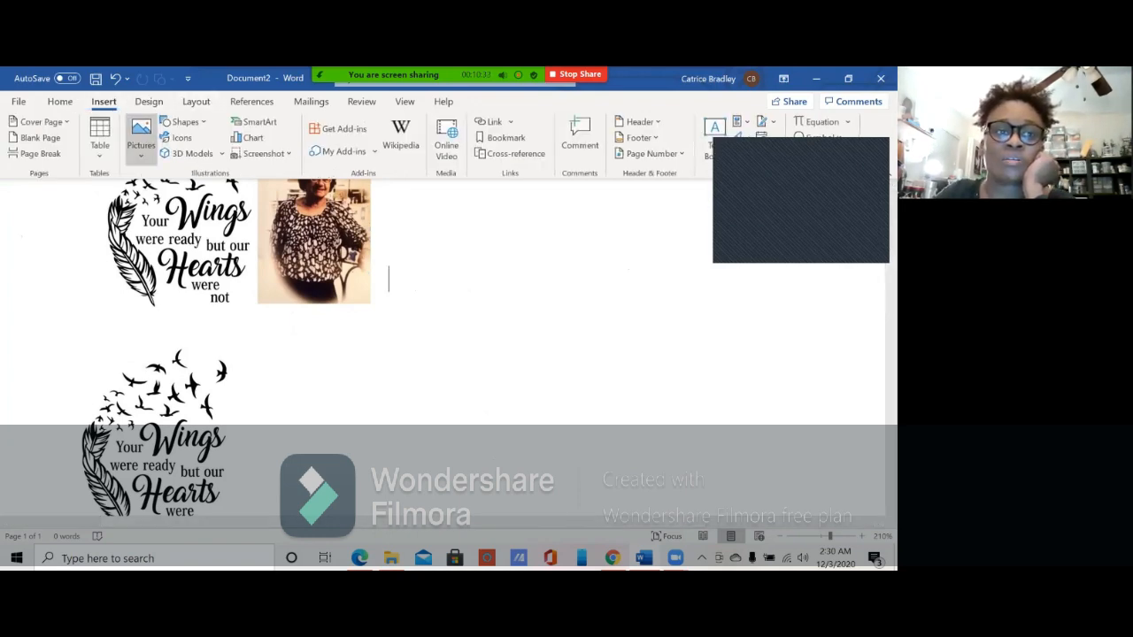
pyautogui.click(184, 121)
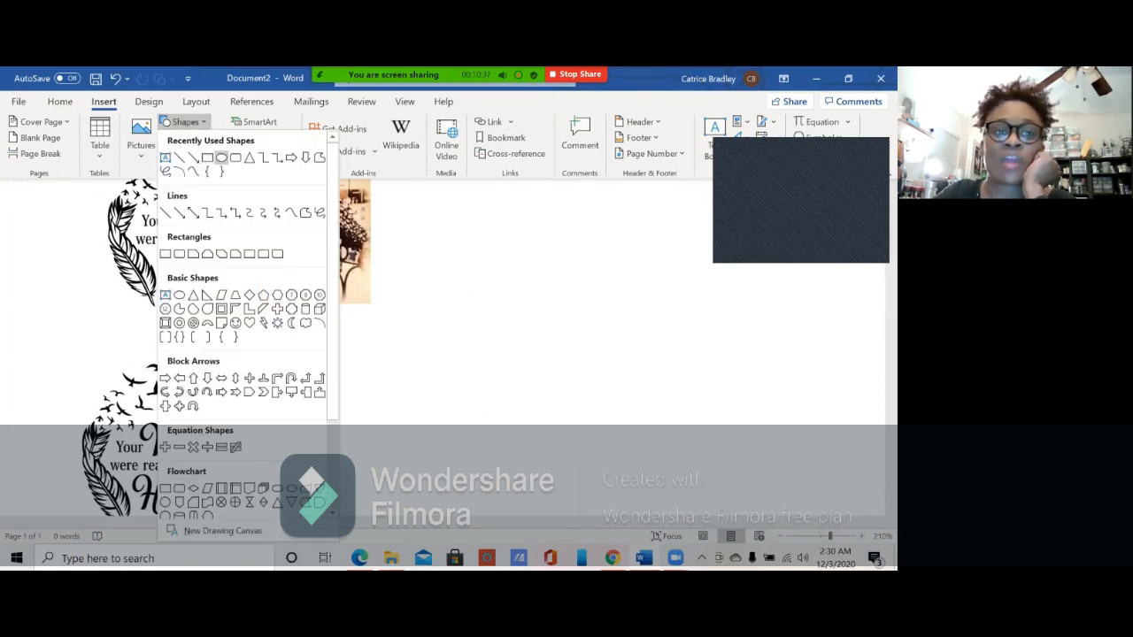
pyautogui.click(222, 157)
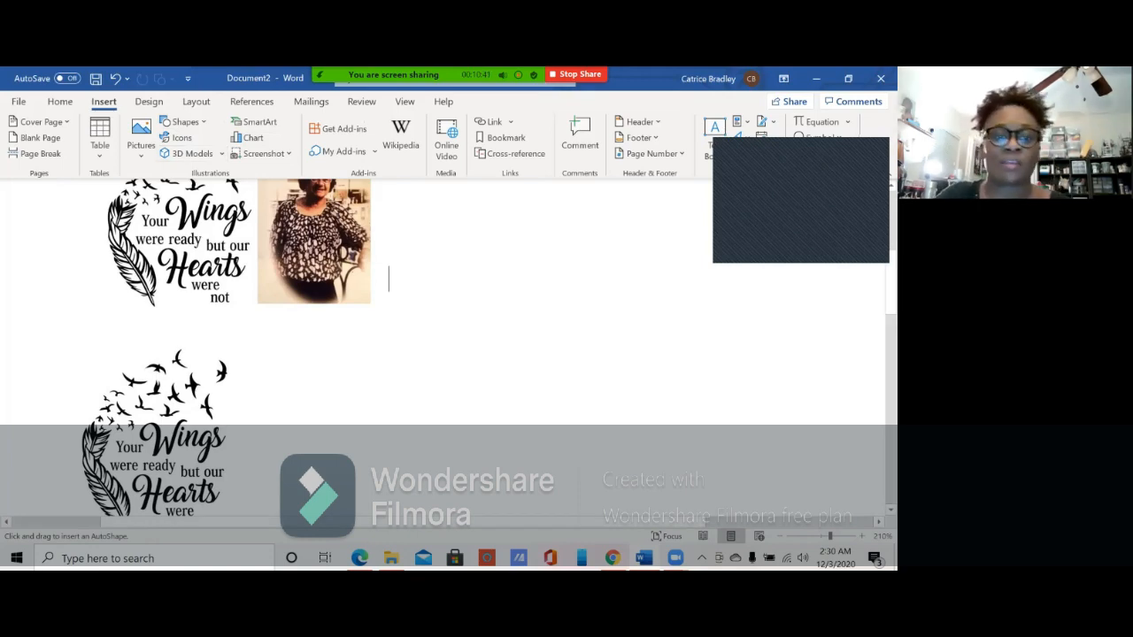
pyautogui.moveTo(263, 364); pyautogui.dragTo(360, 510)
pyautogui.moveTo(312, 436); pyautogui.dragTo(274, 455)
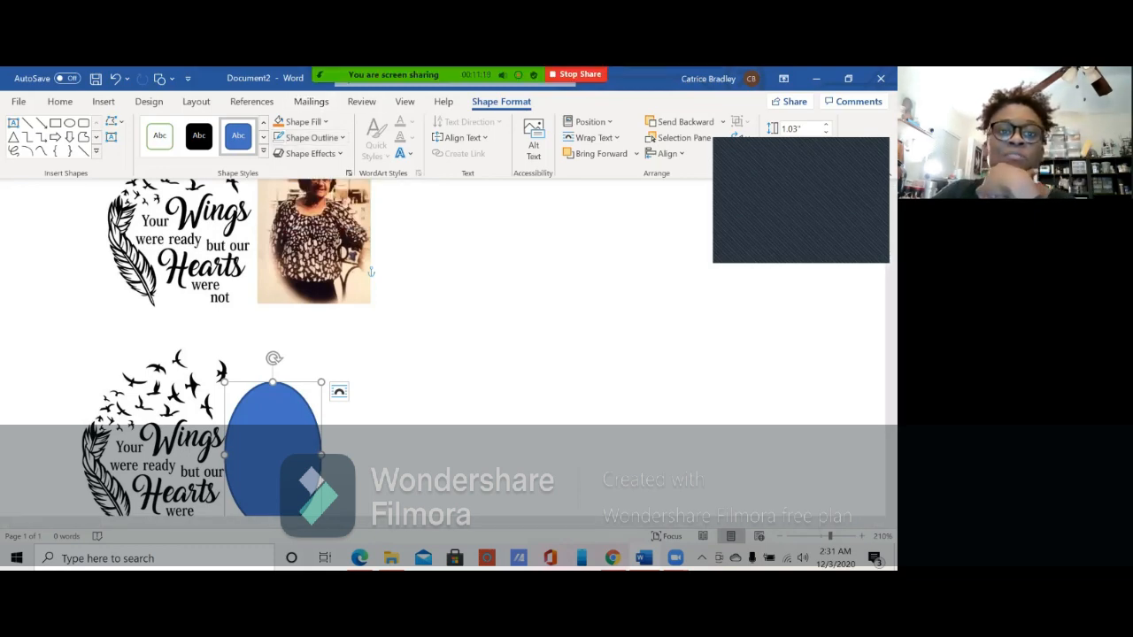
# Step: Fill the oval with the picture IMG_9129 from the Downloads folder
pyautogui.click(304, 121)
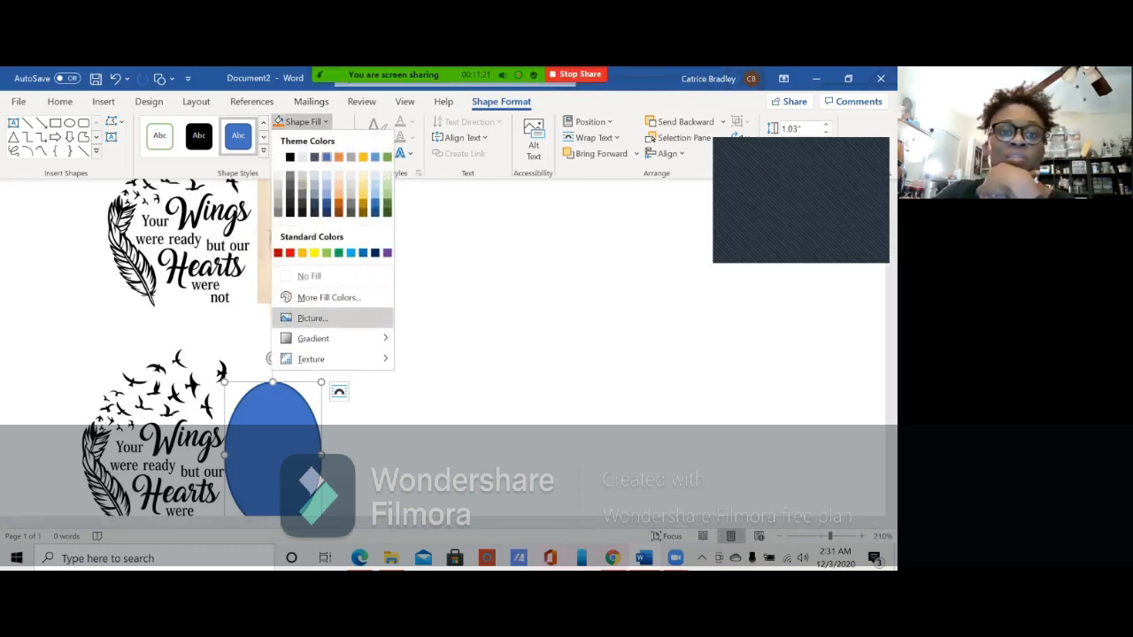
pyautogui.click(312, 317)
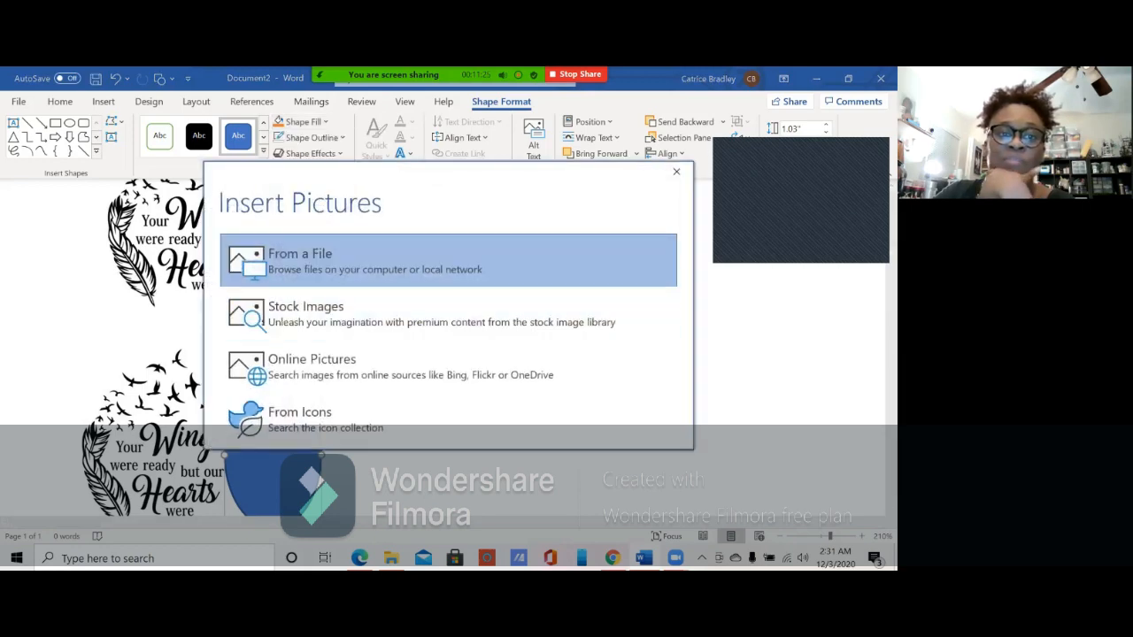
pyautogui.click(266, 263)
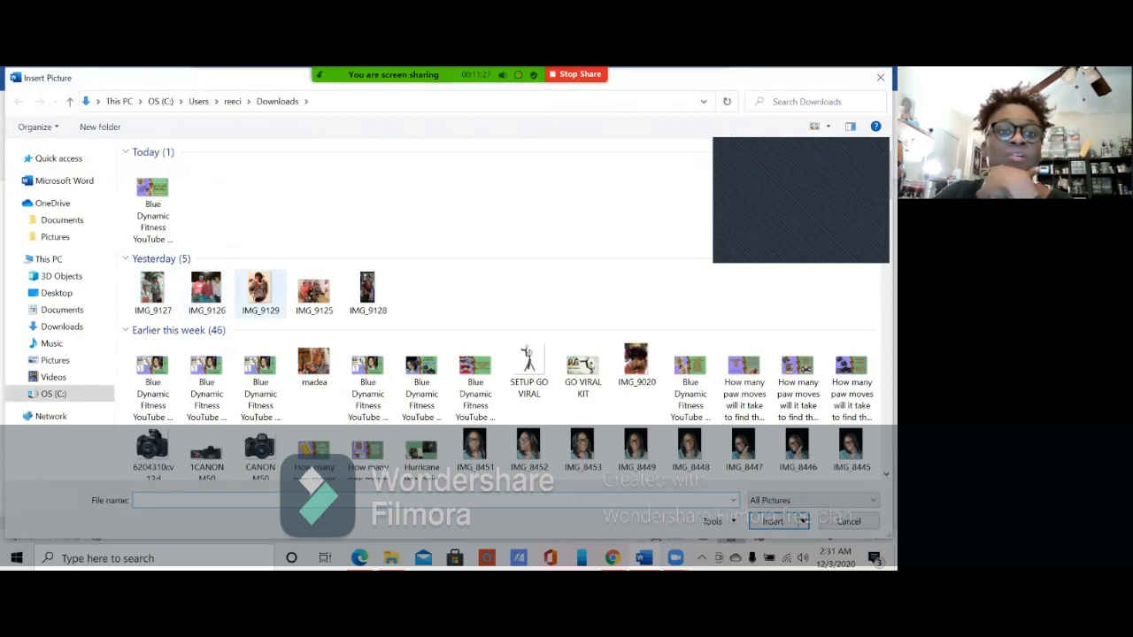
pyautogui.click(261, 290)
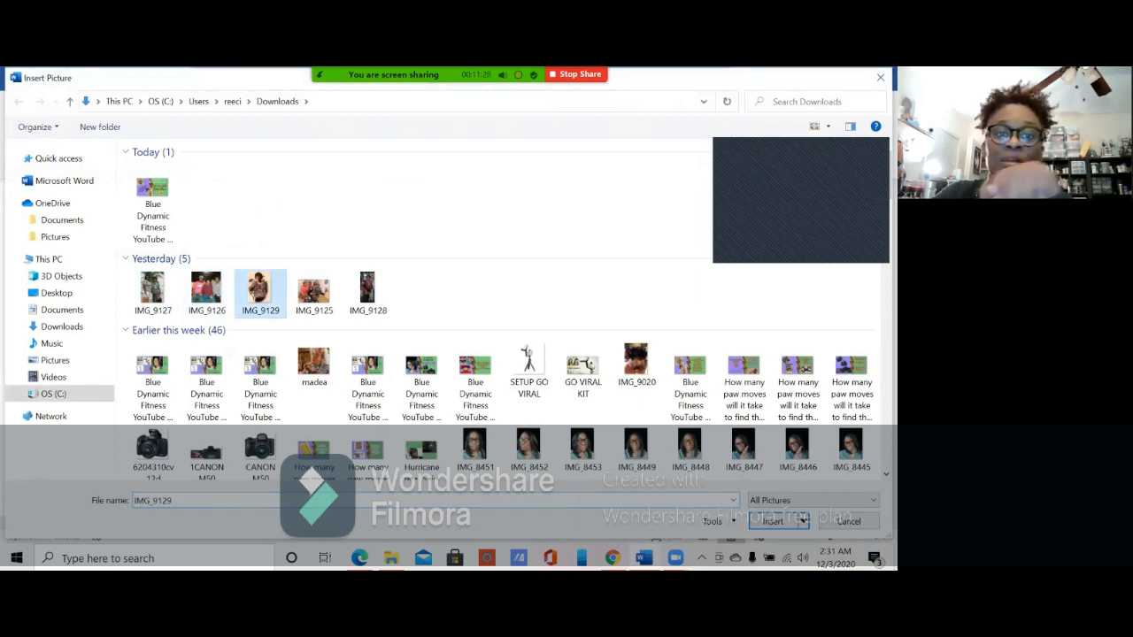
pyautogui.click(773, 522)
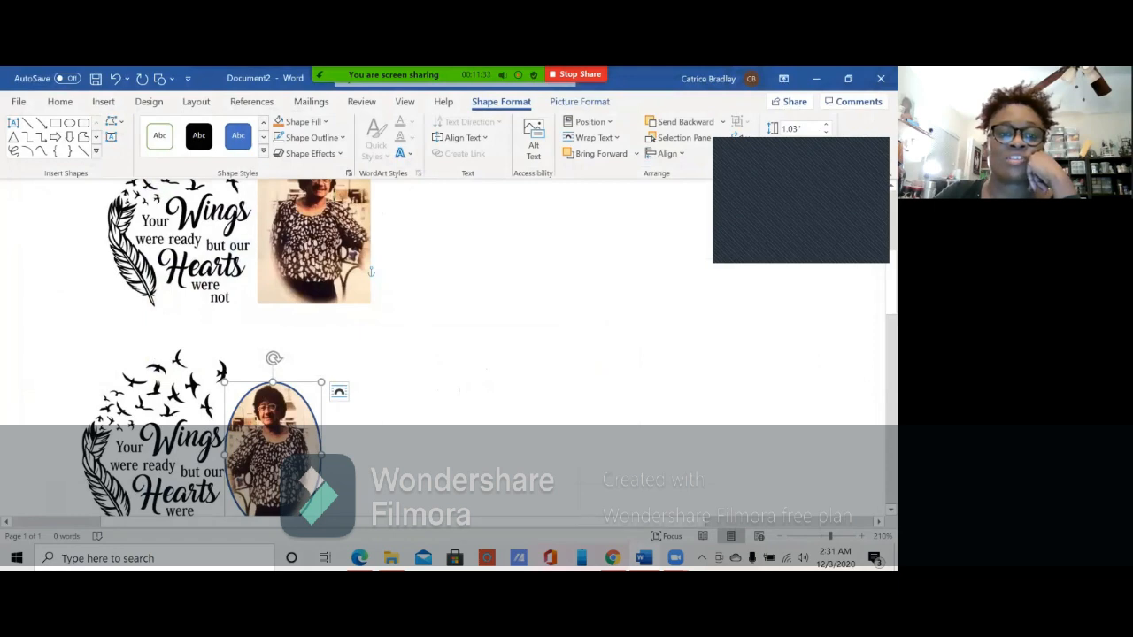
pyautogui.scroll(-3, 443, 301)
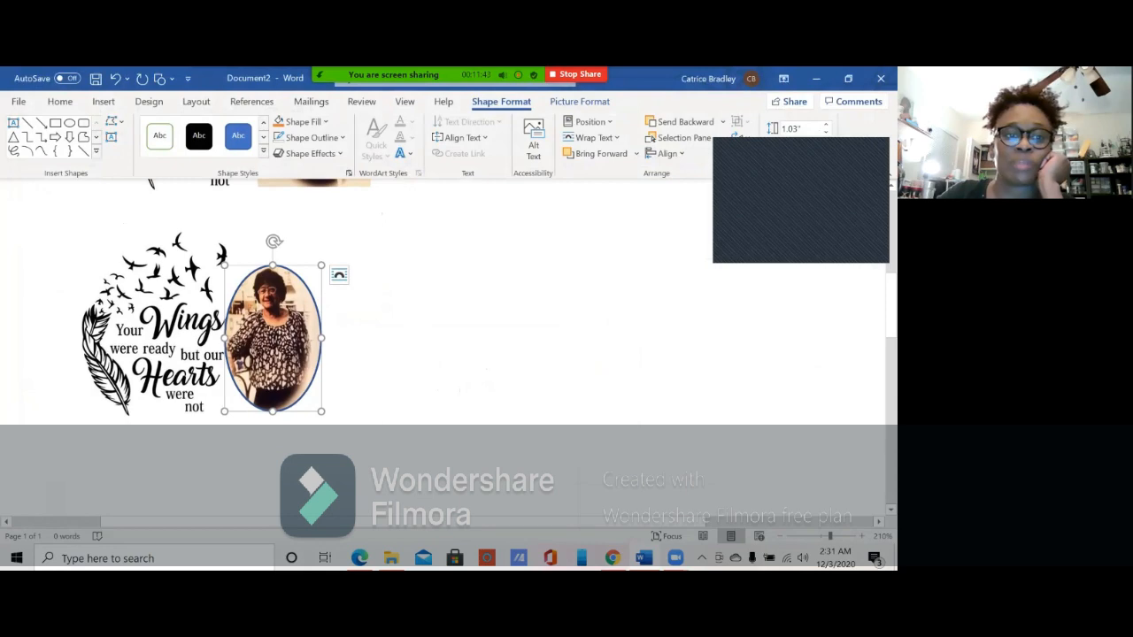
pyautogui.scroll(6, 265, 354)
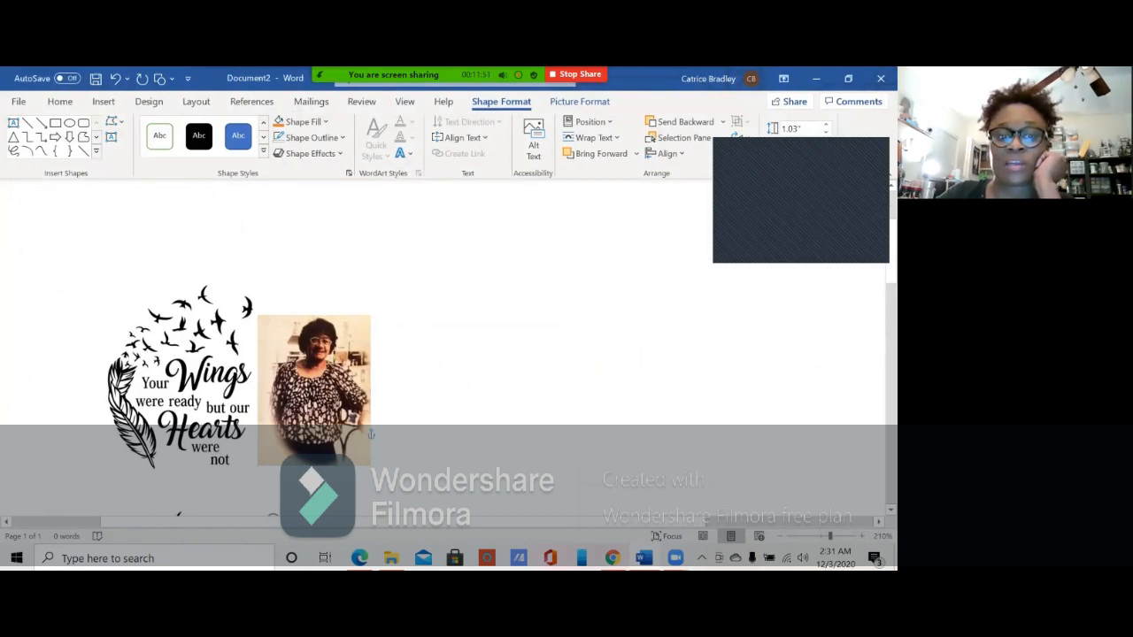
pyautogui.scroll(-5, 265, 354)
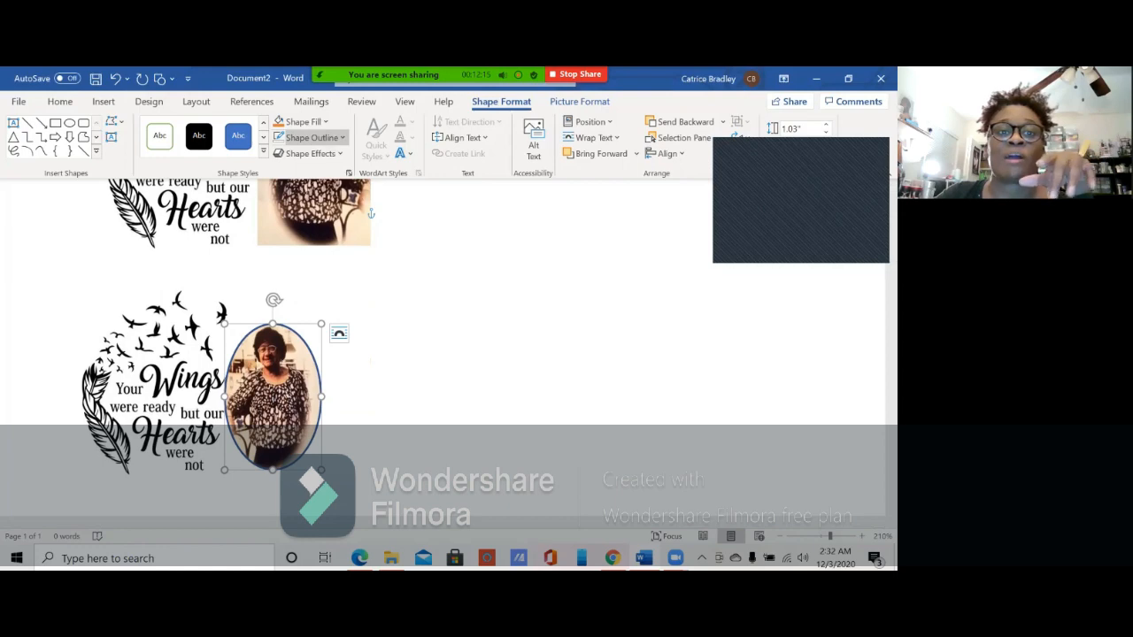
# Step: Remove the outline from the oval photo and deselect it
pyautogui.click(342, 137)
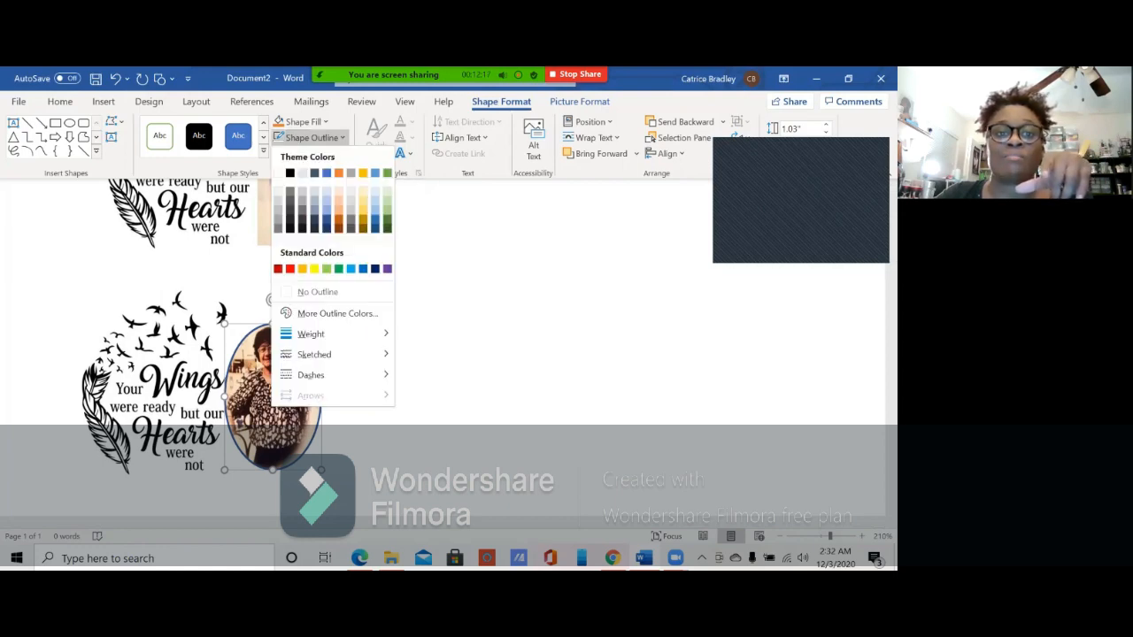
pyautogui.click(317, 291)
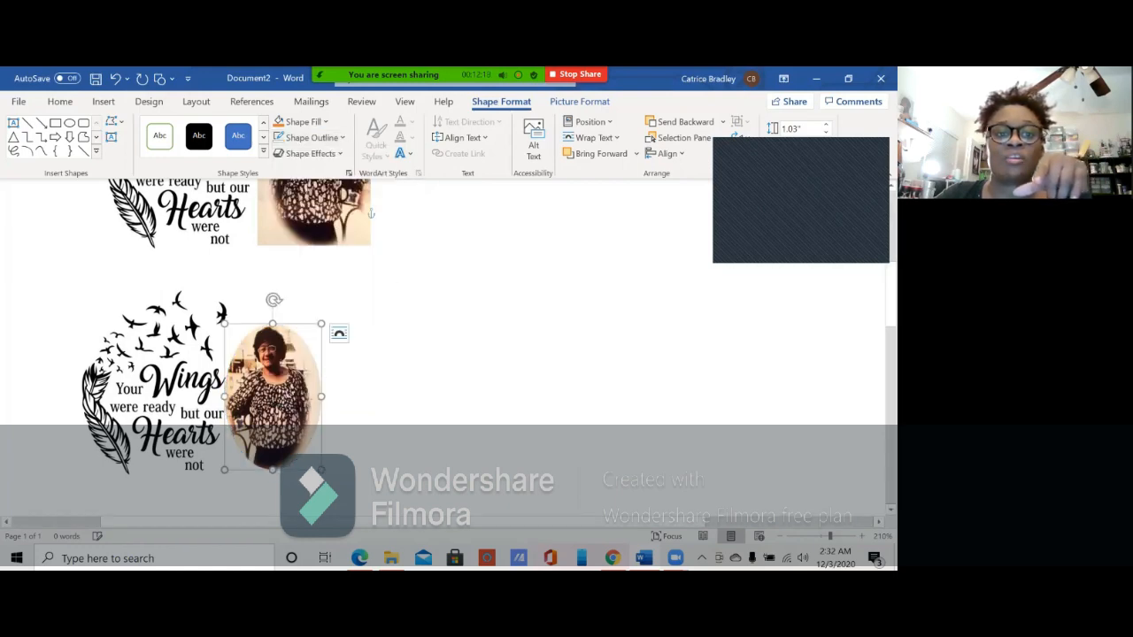
pyautogui.doubleClick(368, 403)
pyautogui.click(367, 397)
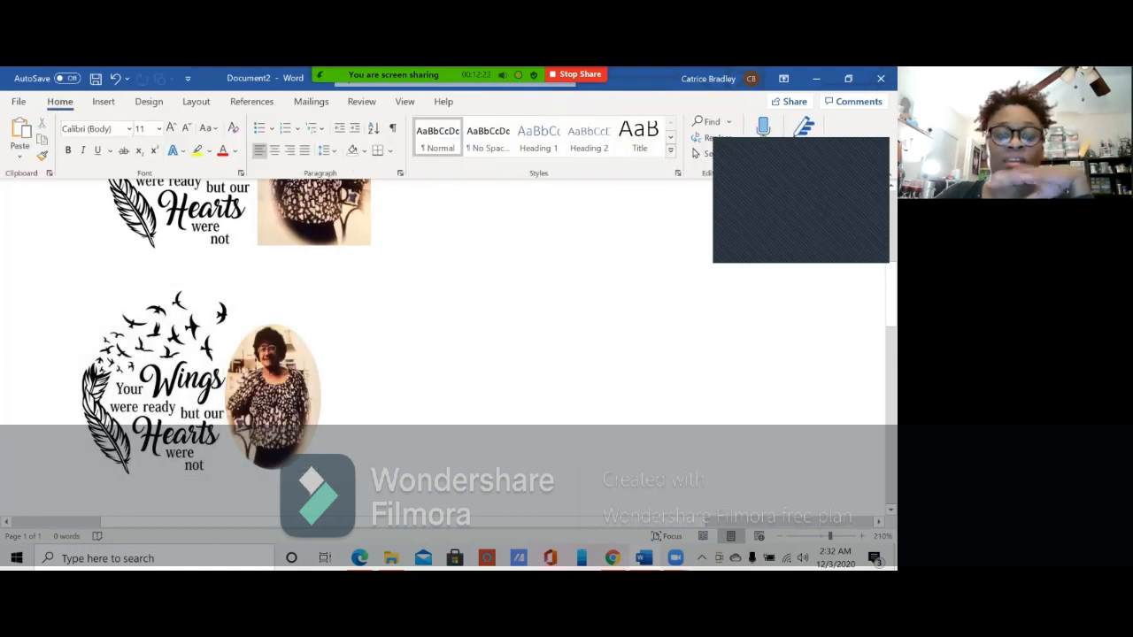
pyautogui.scroll(3, 443, 301)
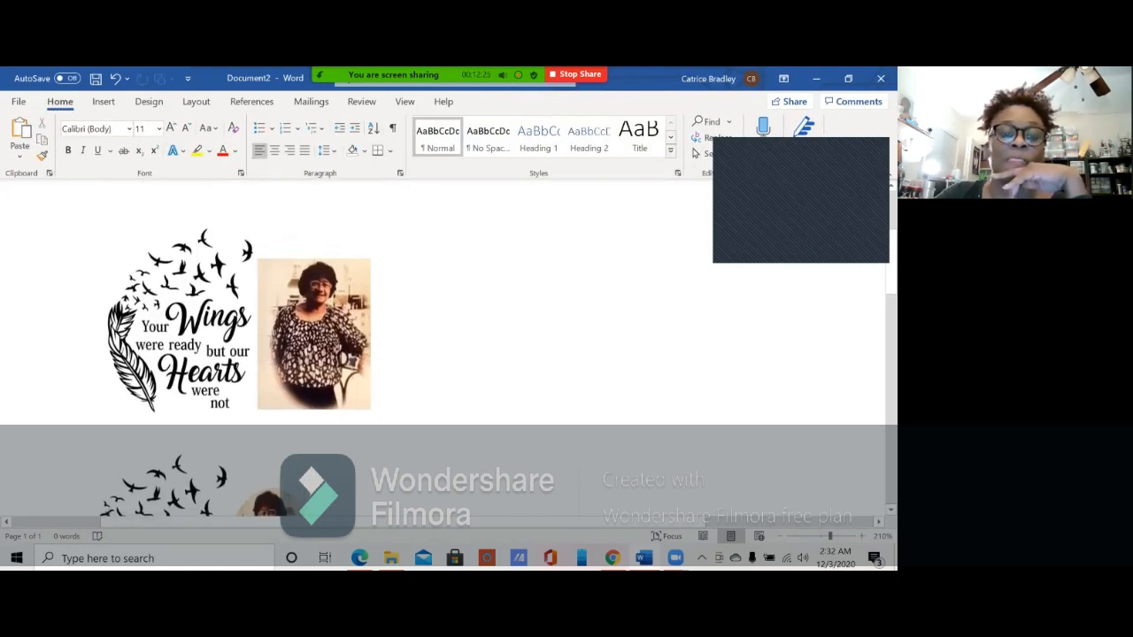
pyautogui.scroll(1, 443, 301)
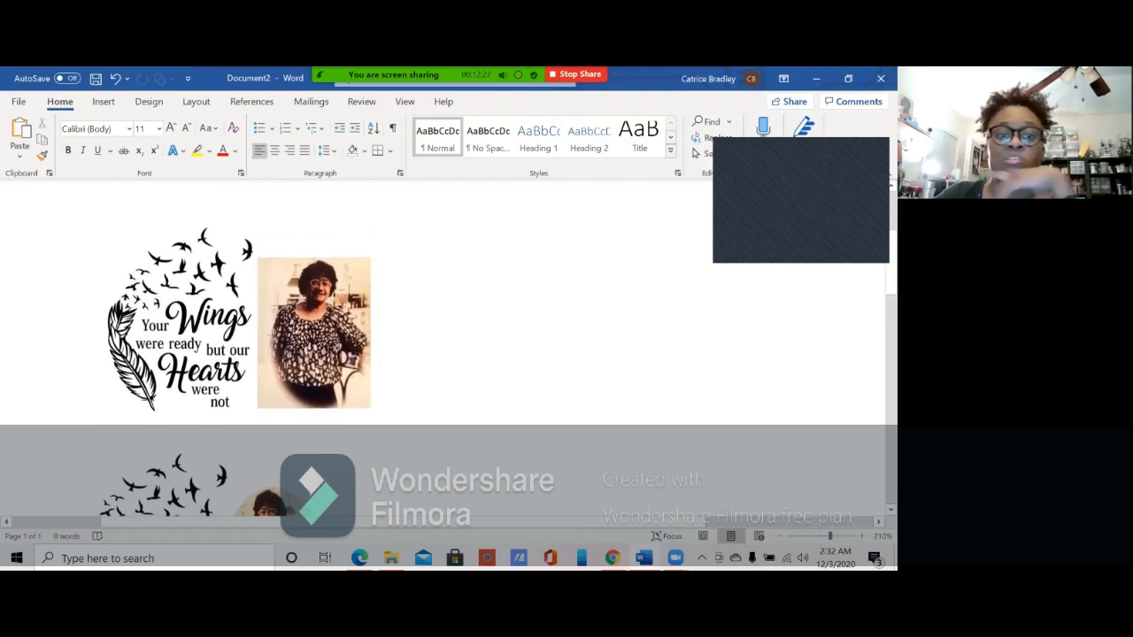
# Step: Draw another oval about 1.06 inches tall in the blank area beside the oval photo design, and undo it
pyautogui.click(314, 333)
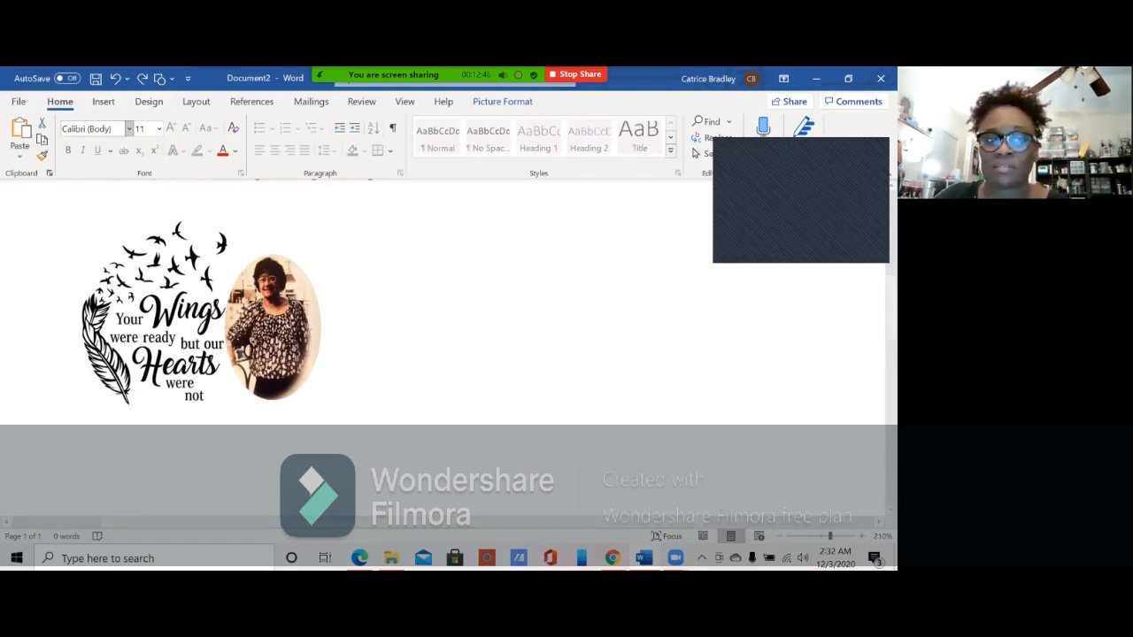
pyautogui.click(103, 102)
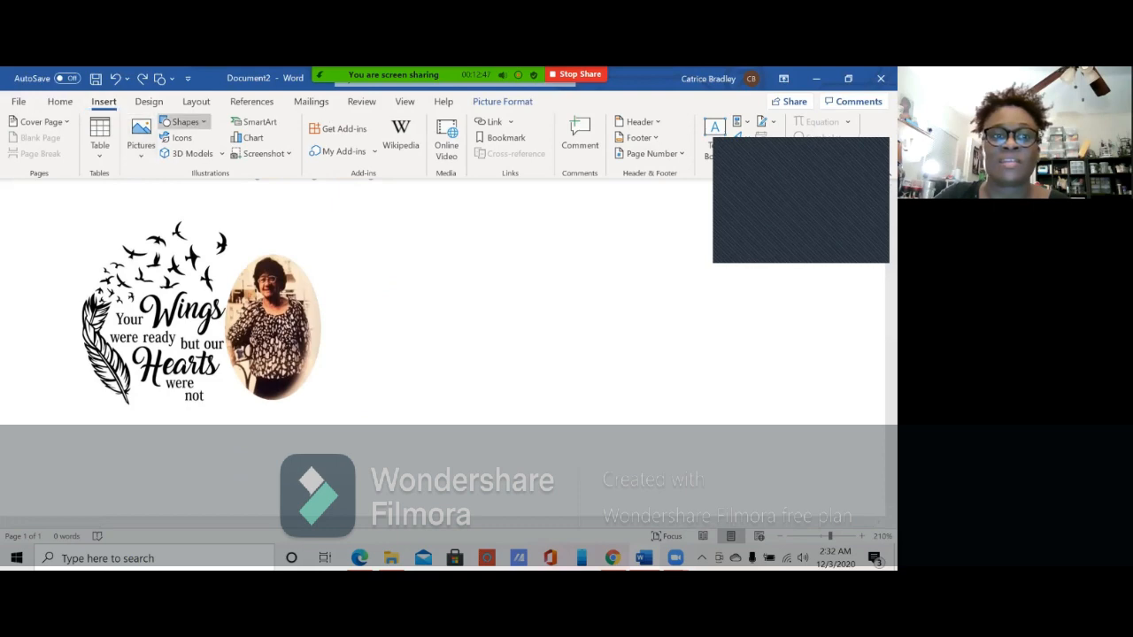
pyautogui.click(185, 122)
pyautogui.click(221, 157)
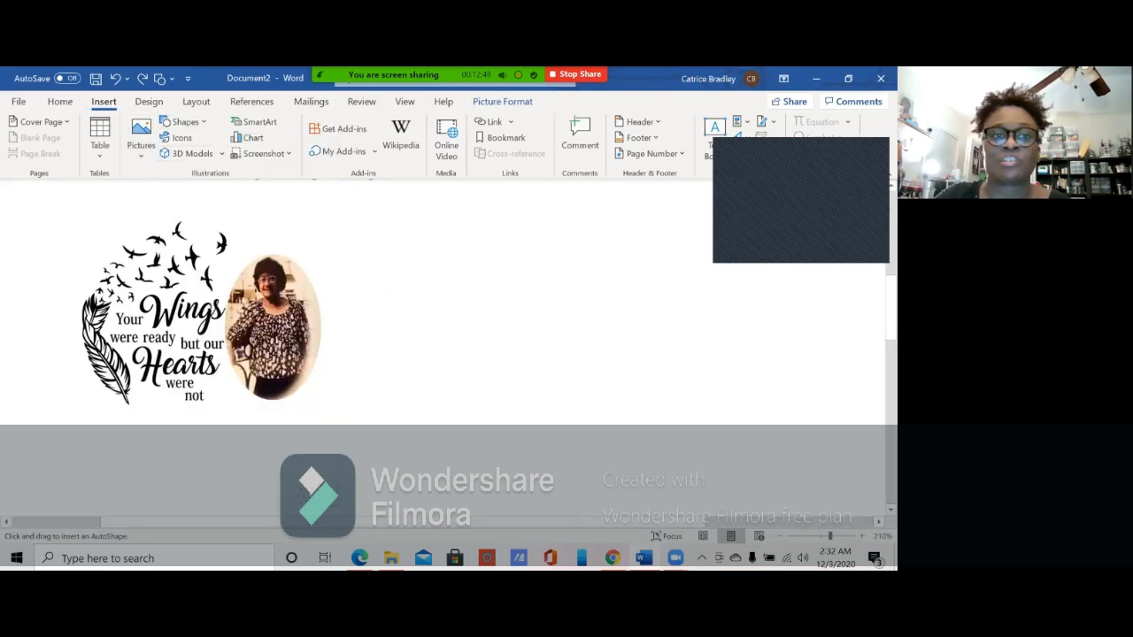
pyautogui.moveTo(417, 245); pyautogui.dragTo(531, 394)
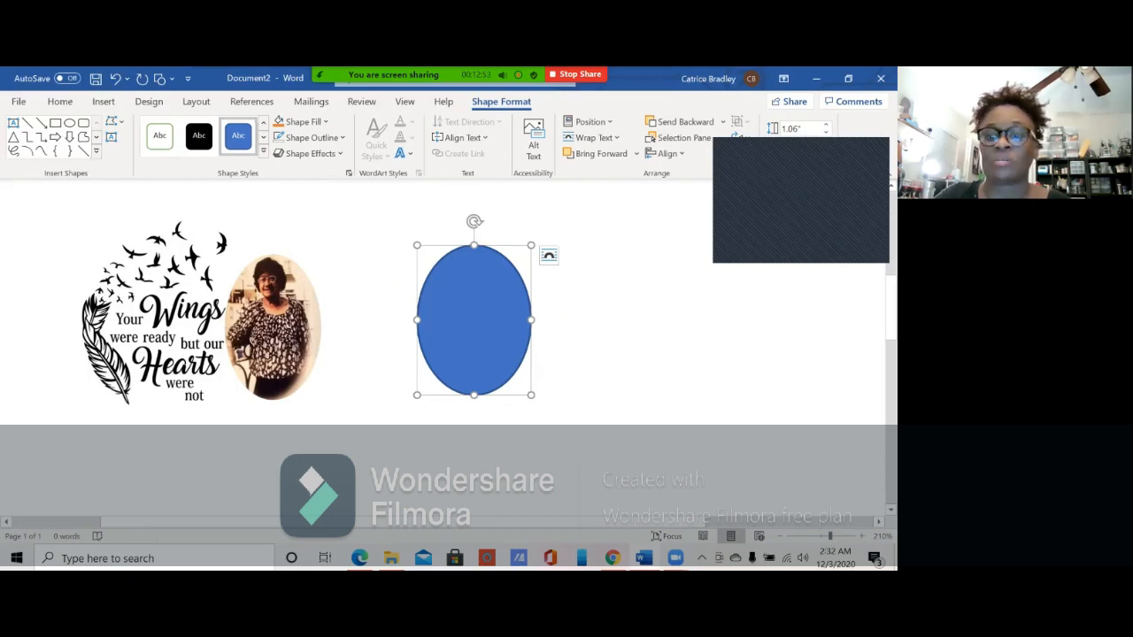
pyautogui.hotkey('ctrl', 'z')
pyautogui.hotkey('ctrl', 'z')
pyautogui.hotkey('ctrl', 'z')
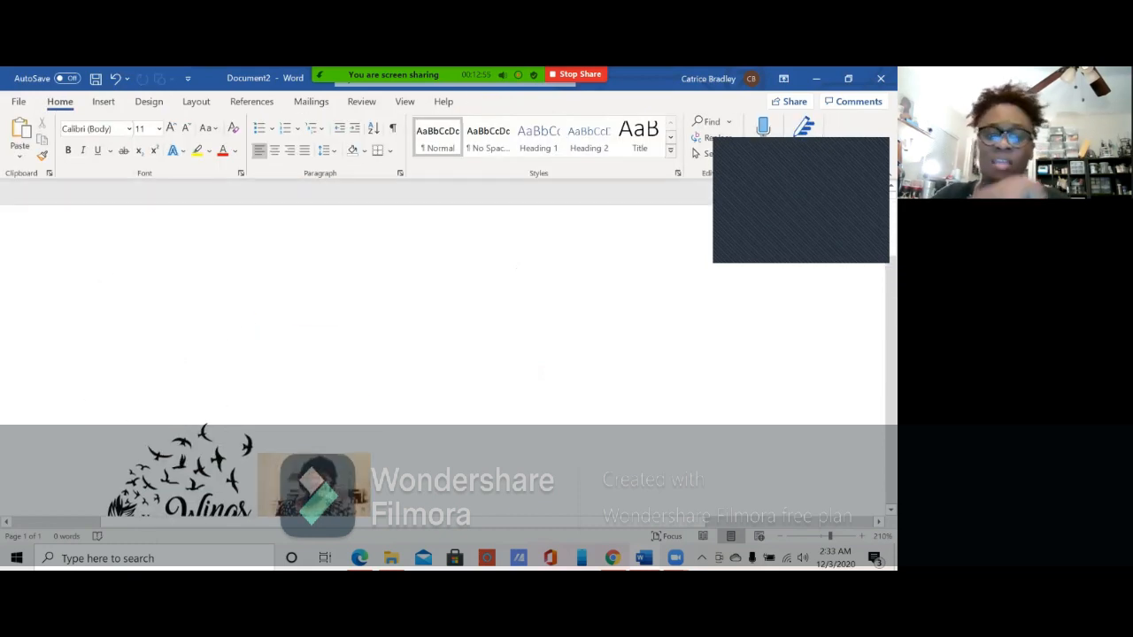
# Step: Copy the upper quote picture and paste the duplicate into the blank area beside the rectangular photo
pyautogui.scroll(-4, 541, 371)
pyautogui.scroll(2, 540, 371)
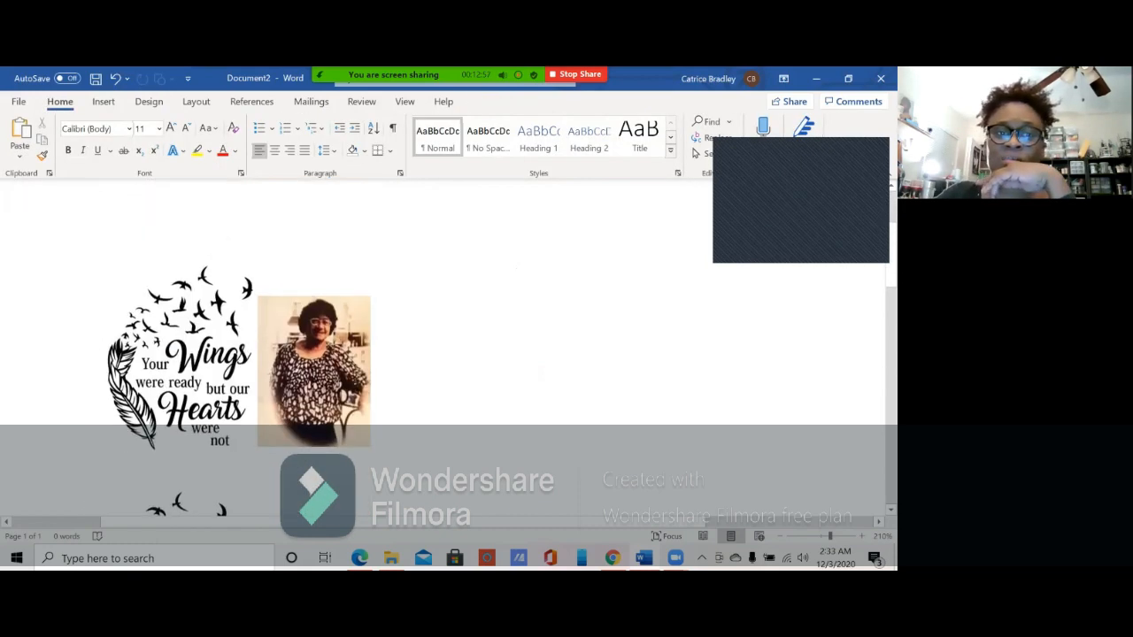
pyautogui.scroll(-1, 541, 372)
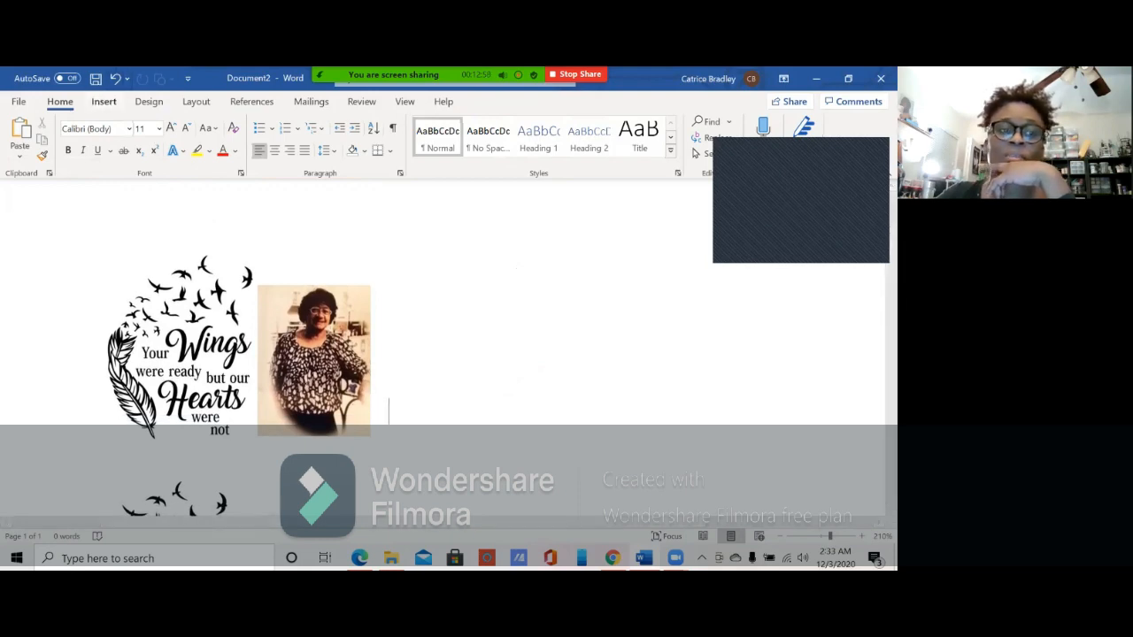
pyautogui.click(103, 101)
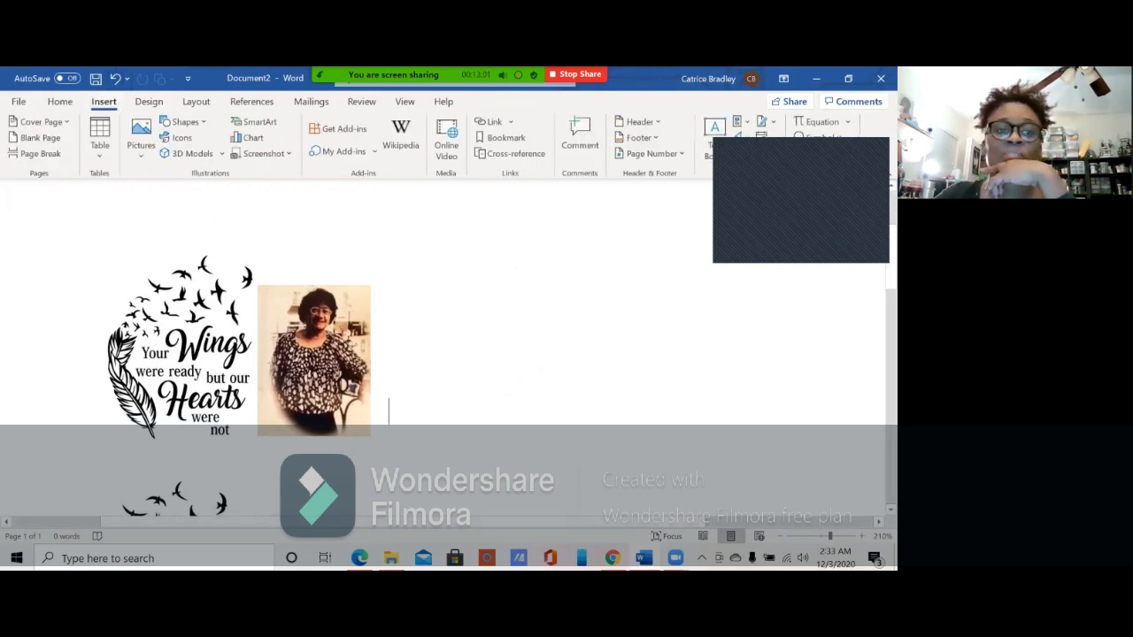
pyautogui.click(187, 357)
pyautogui.rightClick(182, 354)
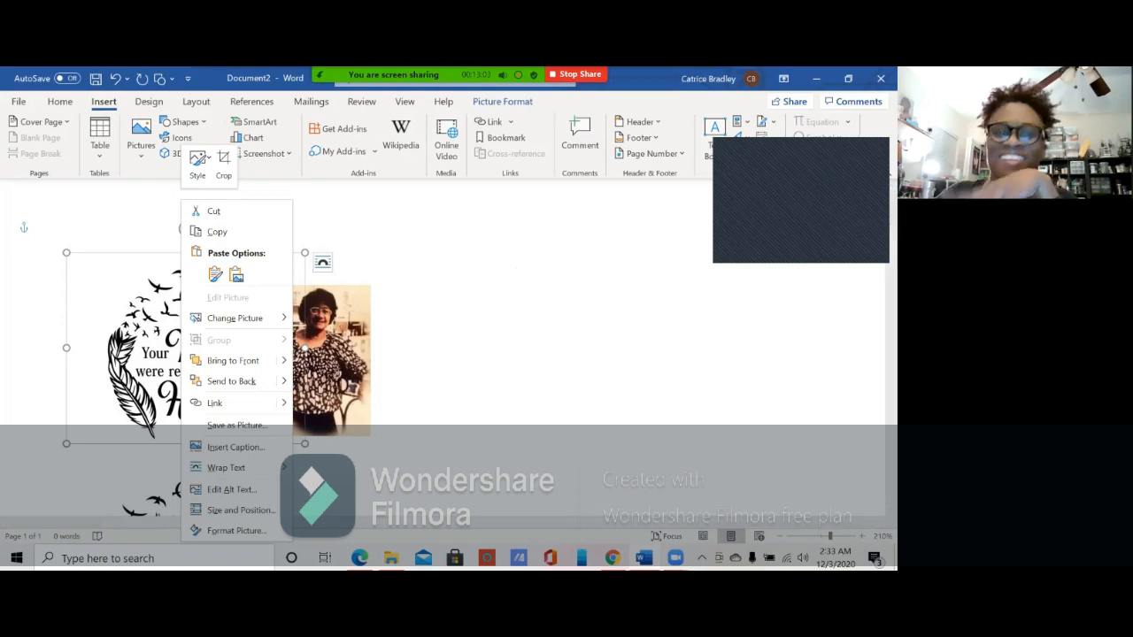
pyautogui.click(217, 232)
pyautogui.click(389, 323)
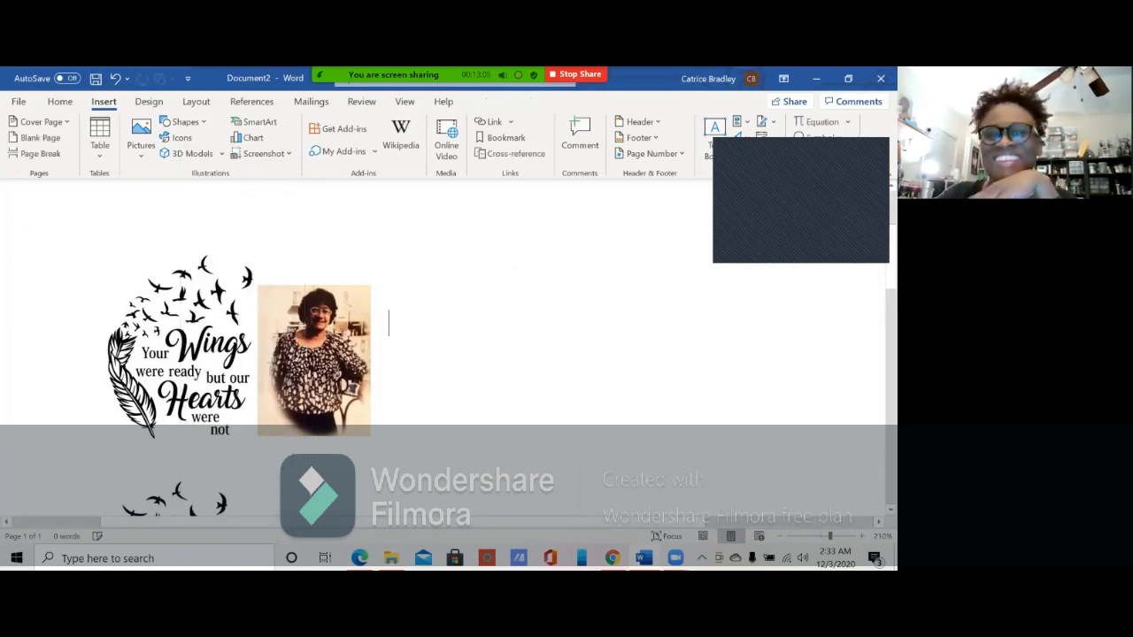
pyautogui.rightClick(506, 343)
pyautogui.click(562, 174)
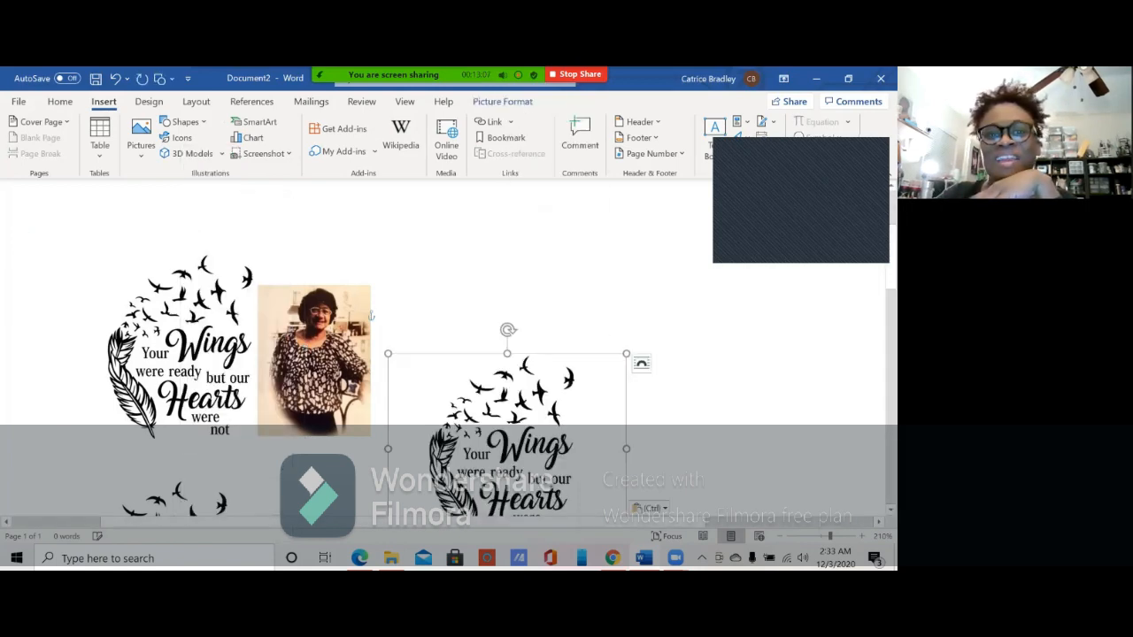
# Step: Insert the picture IMG_9128 from the Downloads folder for use with the newly pasted quote picture
pyautogui.click(314, 360)
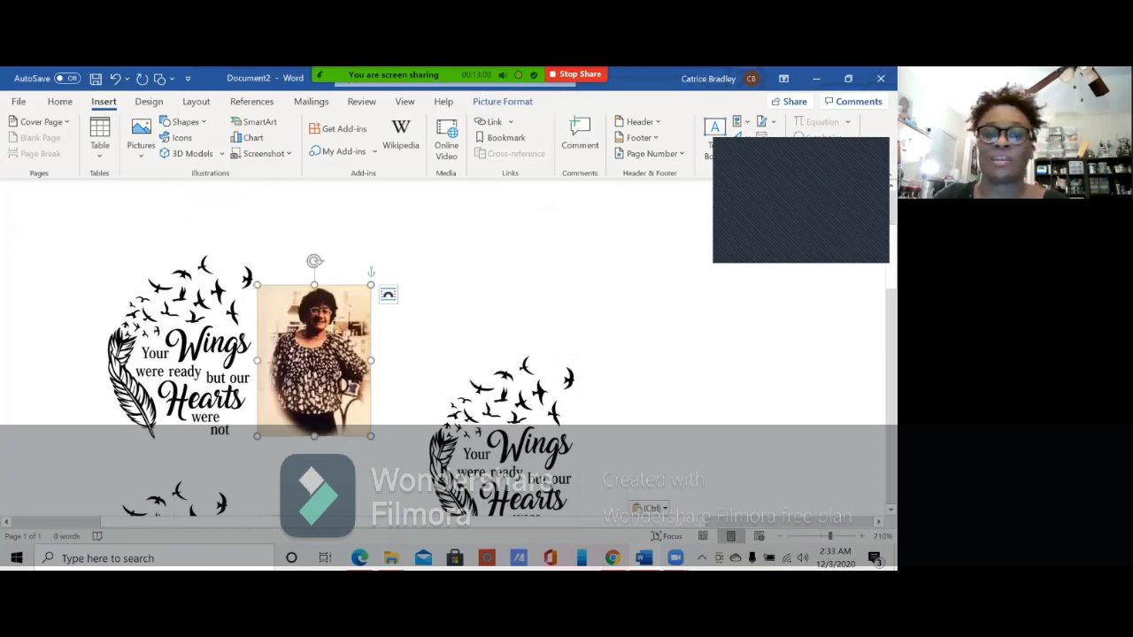
pyautogui.click(507, 434)
pyautogui.scroll(-3, 507, 399)
pyautogui.scroll(4, 507, 372)
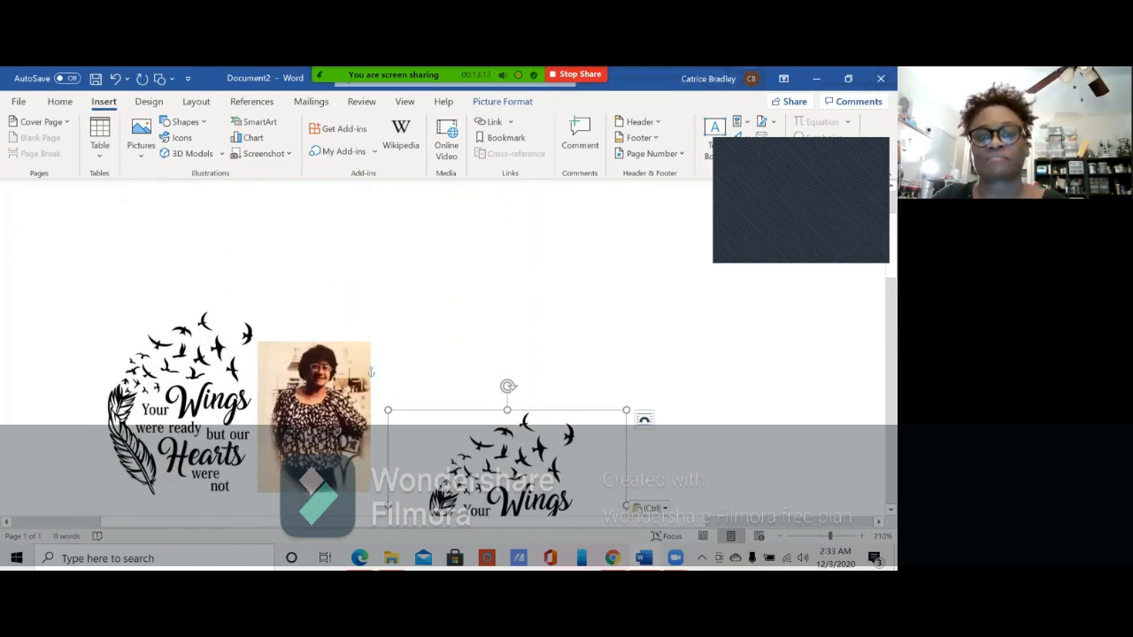
pyautogui.scroll(-1, 443, 354)
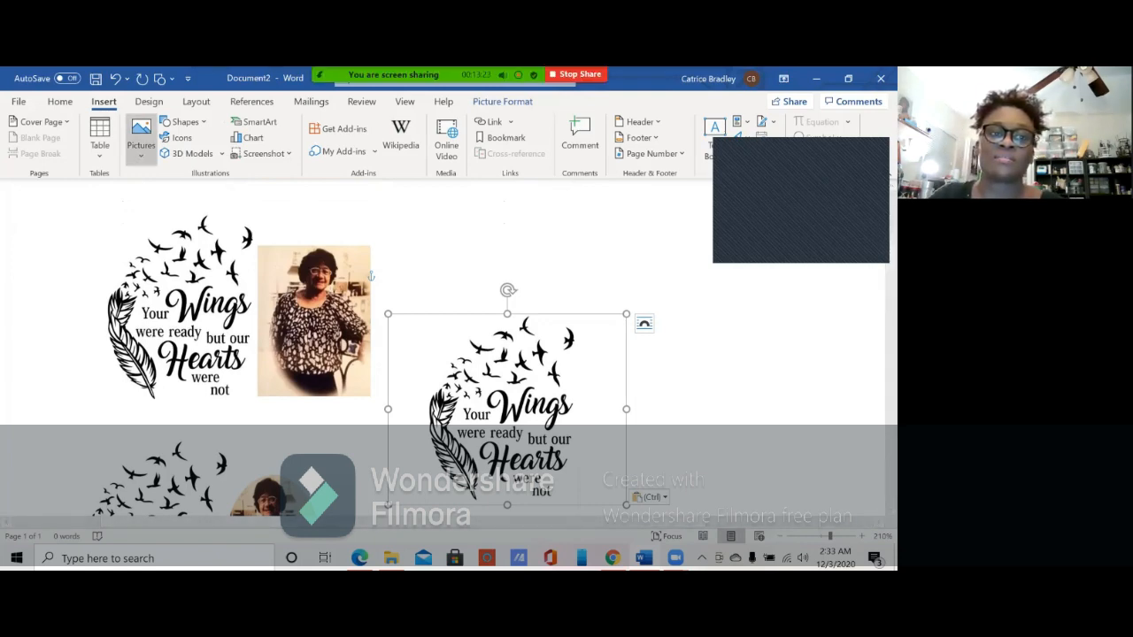
pyautogui.click(140, 145)
pyautogui.click(174, 198)
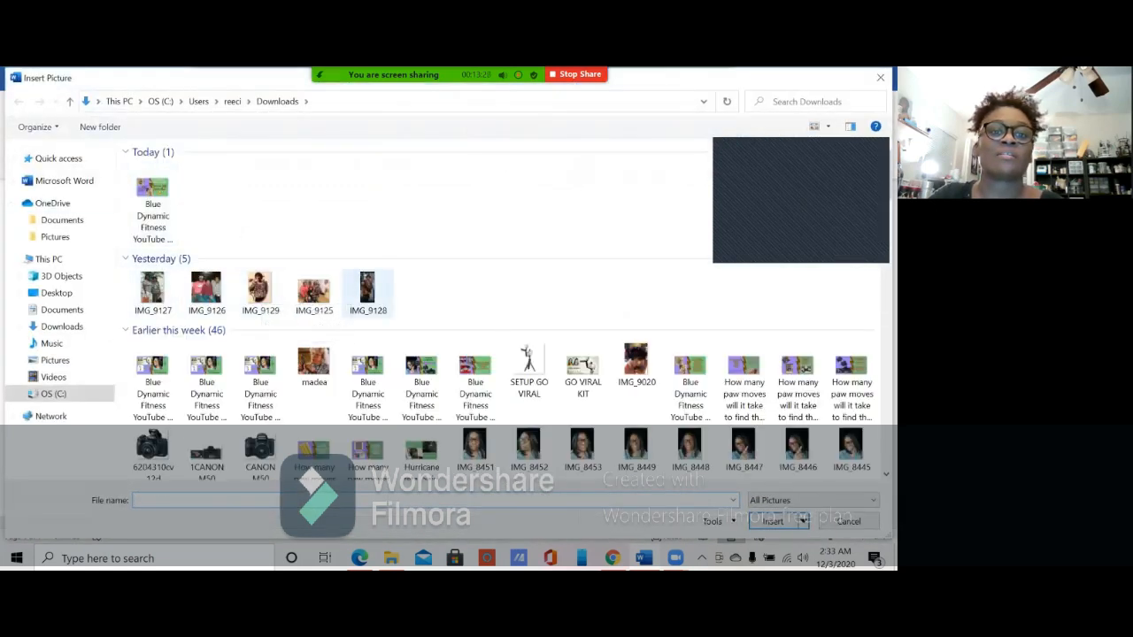
pyautogui.click(368, 288)
pyautogui.click(772, 522)
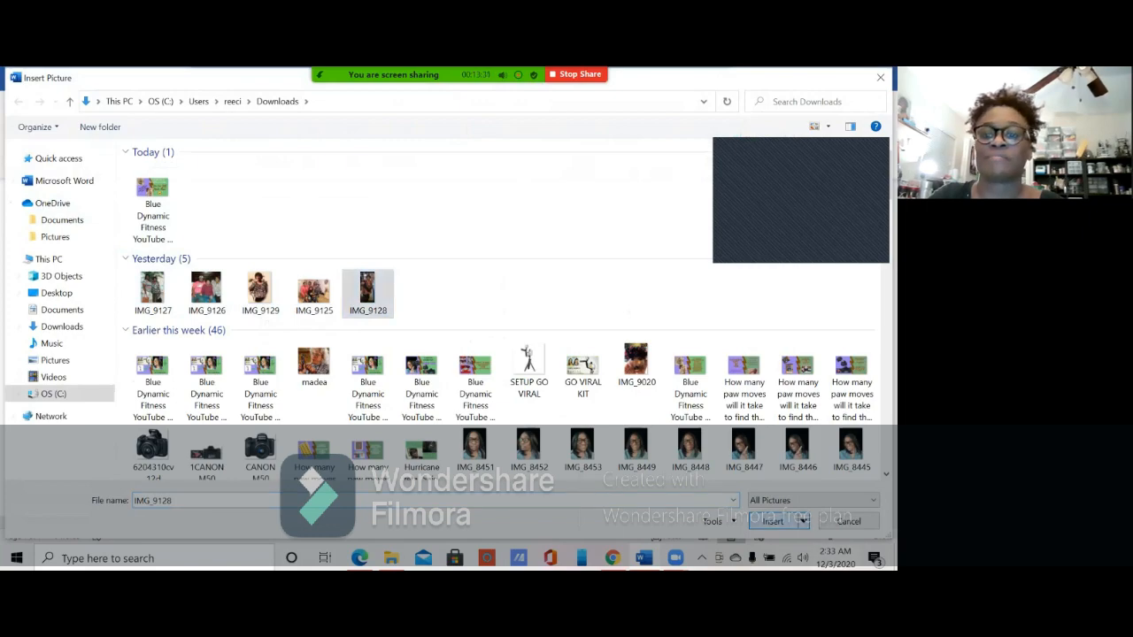
pyautogui.scroll(-5, 448, 348)
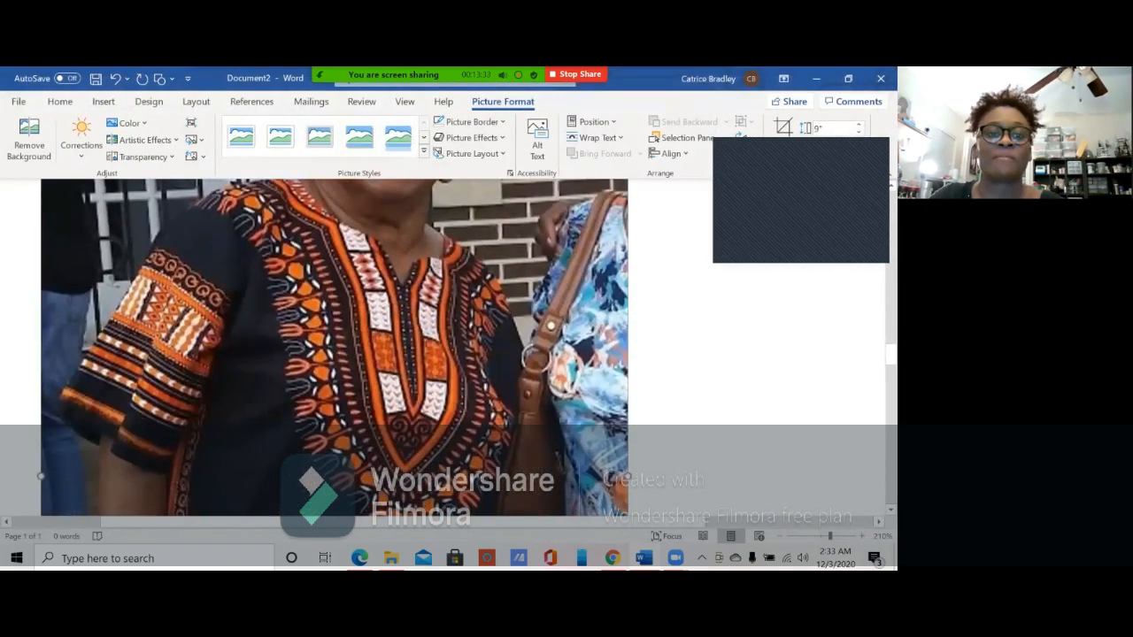
# Step: Shrink the inserted IMG_9128 photo proportionally to about 4.38 inches tall
pyautogui.scroll(4, 448, 348)
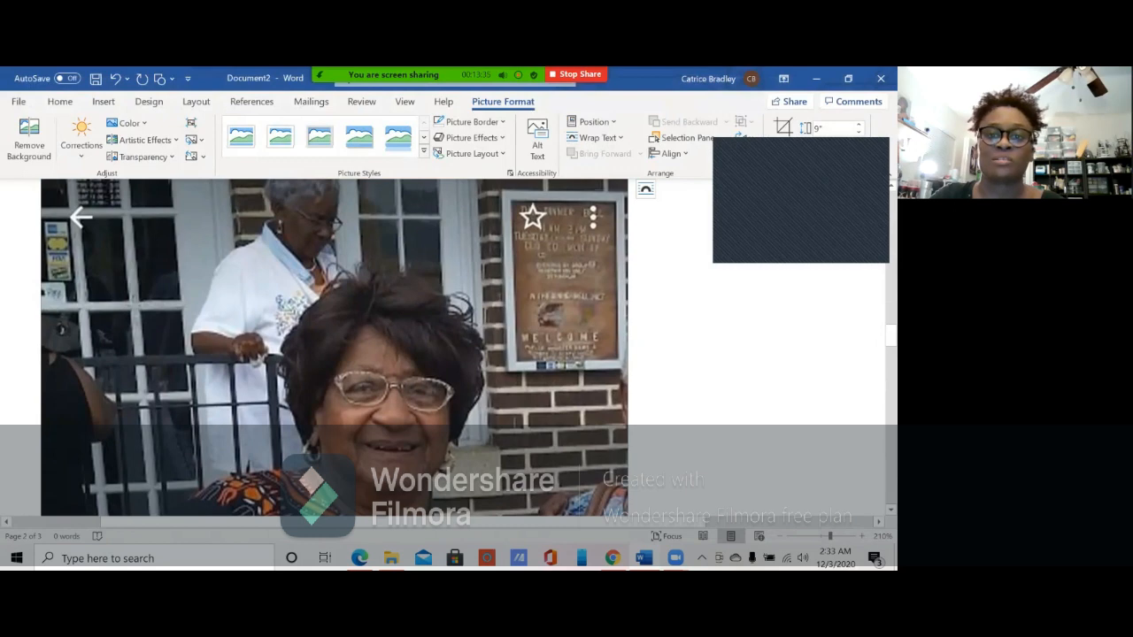
pyautogui.scroll(3, 448, 348)
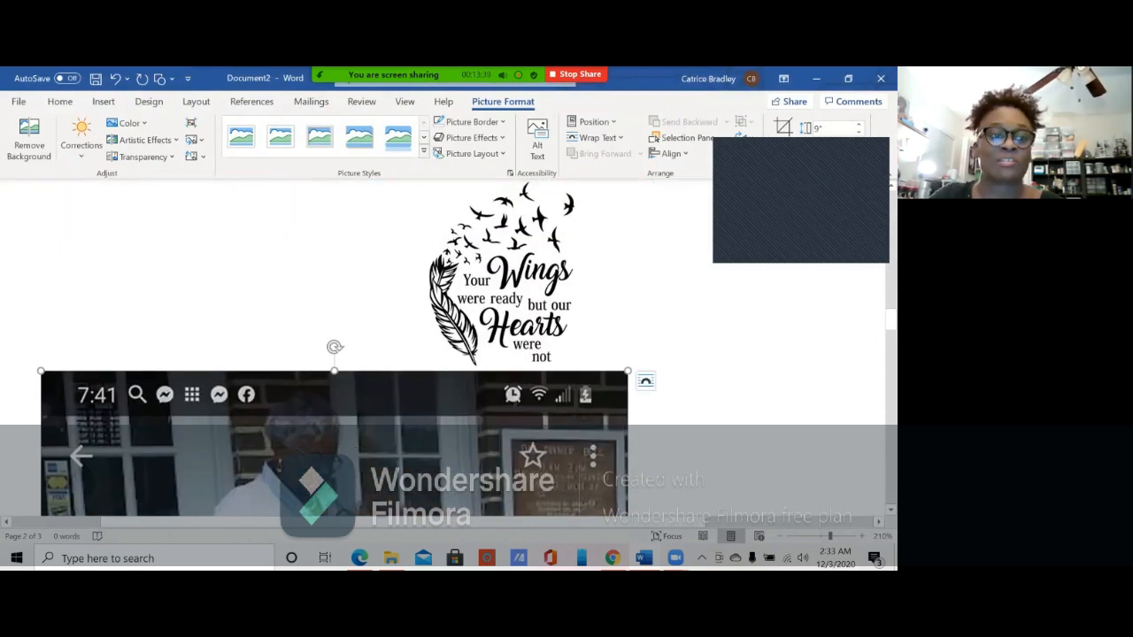
pyautogui.scroll(-3, 448, 347)
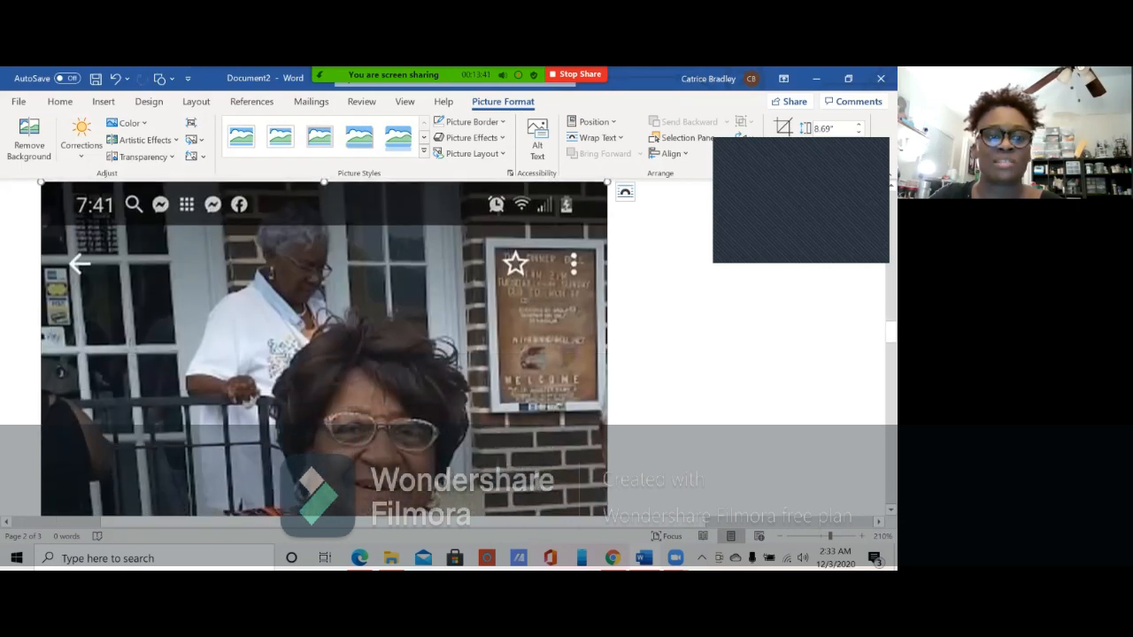
pyautogui.scroll(-4, 324, 347)
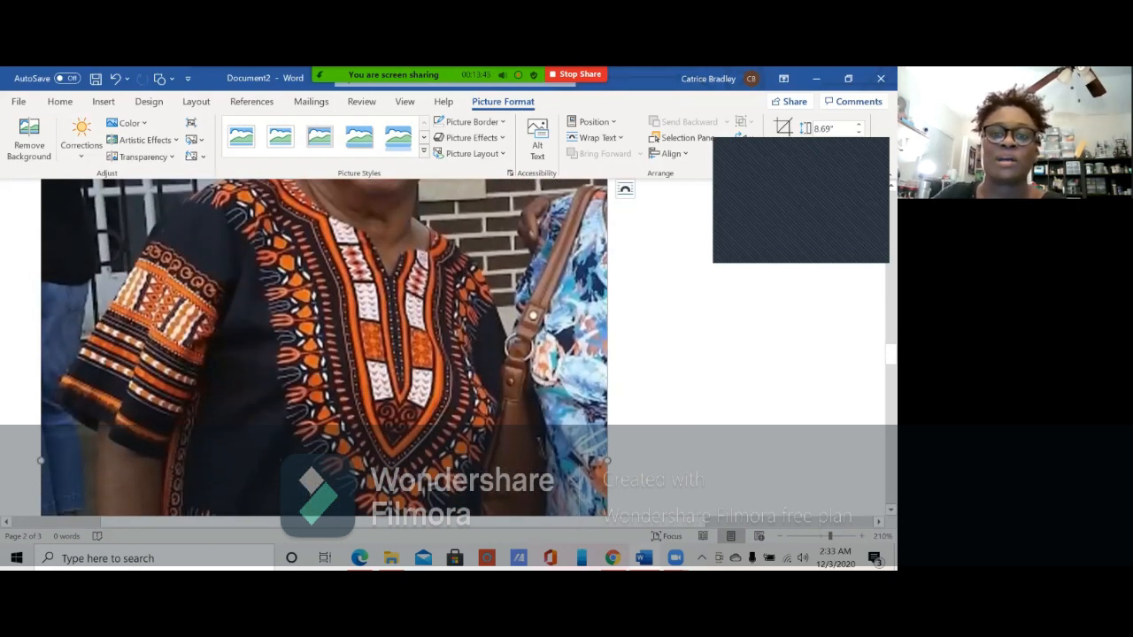
pyautogui.scroll(8, 325, 347)
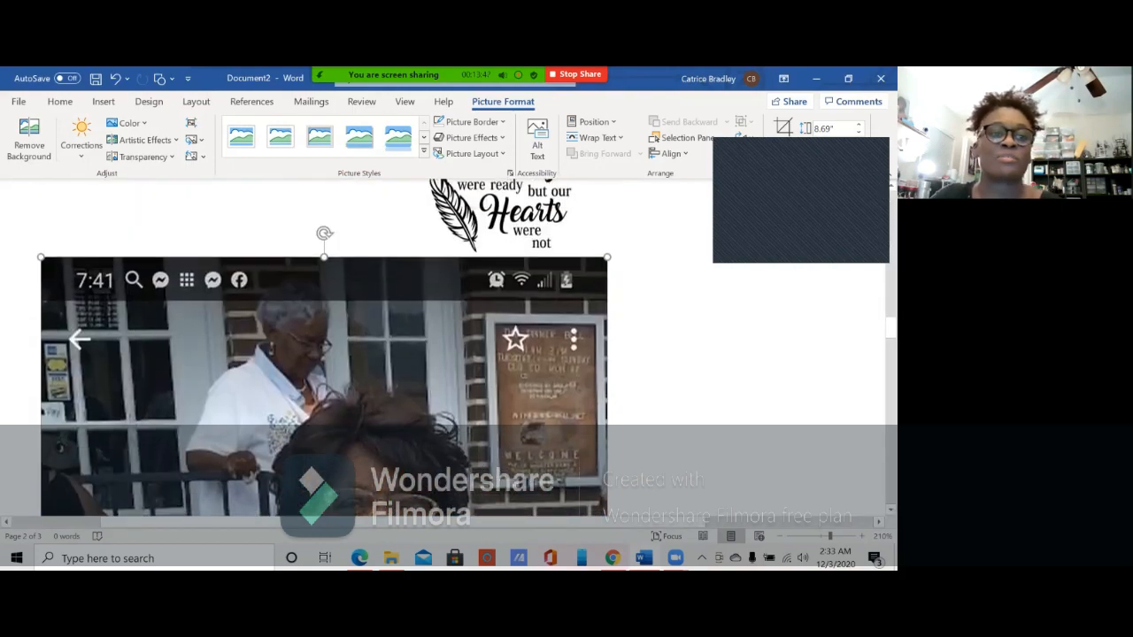
pyautogui.moveTo(607, 263); pyautogui.dragTo(411, 263)
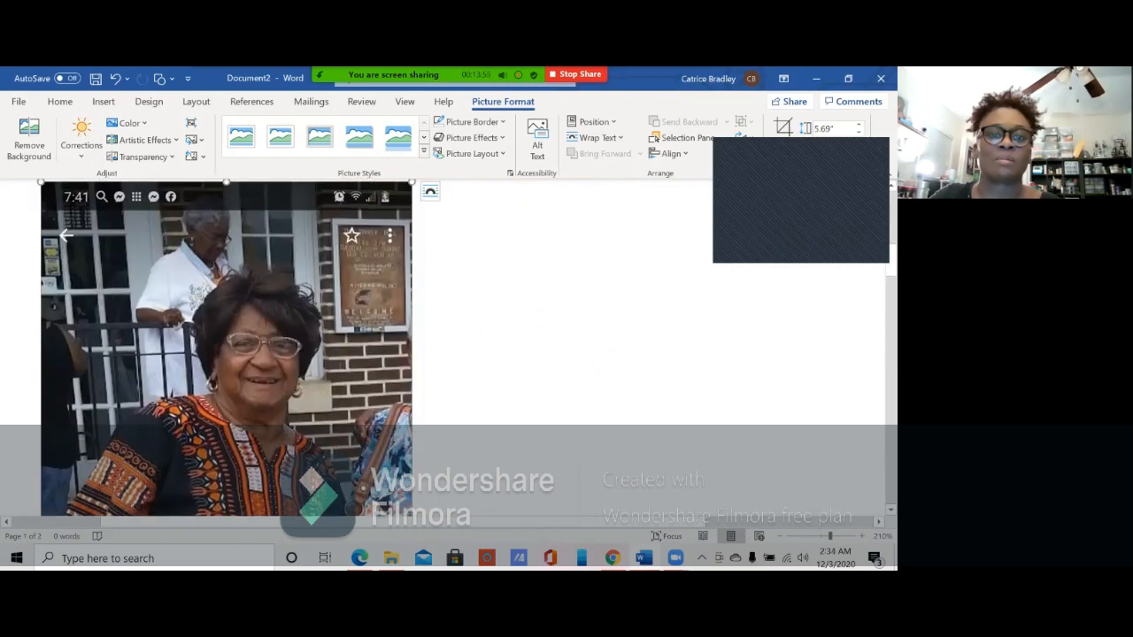
pyautogui.moveTo(412, 183); pyautogui.dragTo(327, 183)
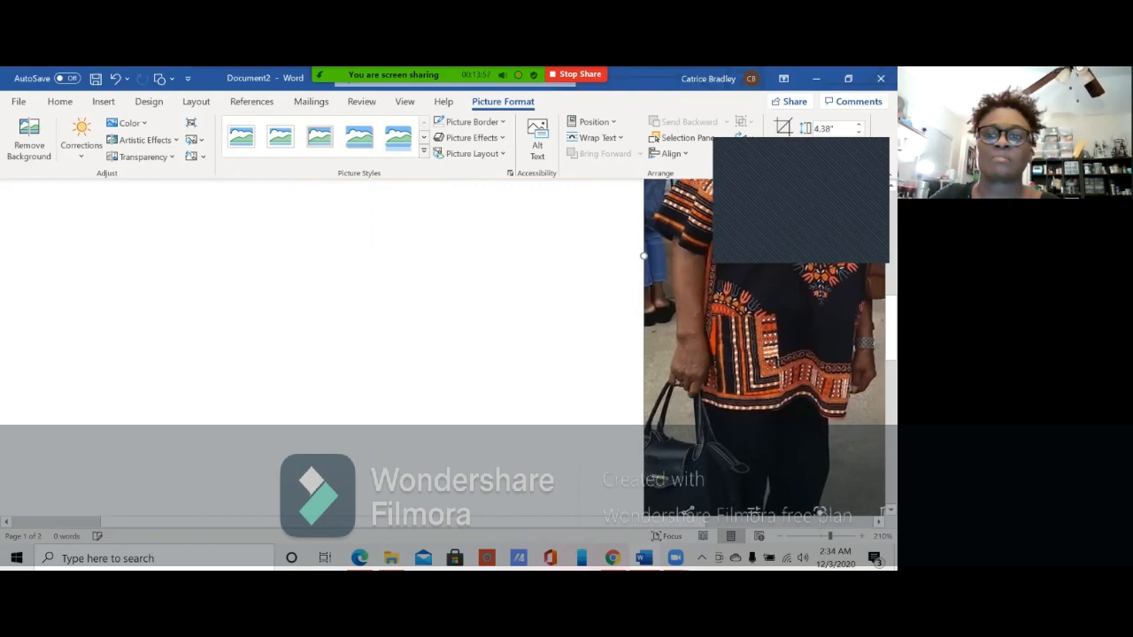
pyautogui.scroll(-4, 443, 347)
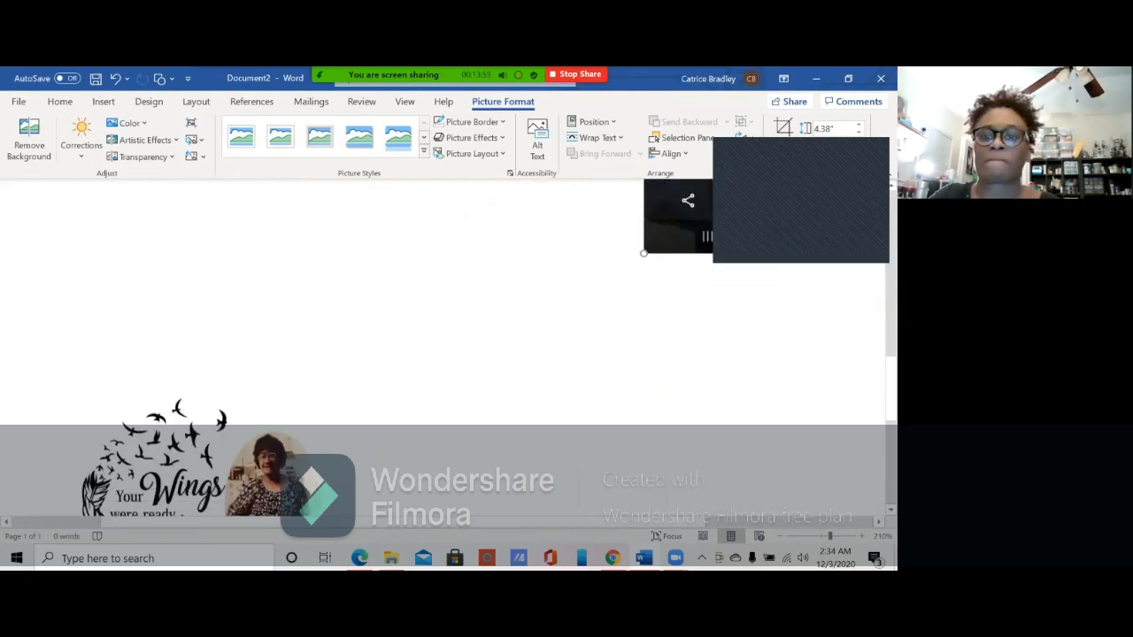
pyautogui.scroll(1, 442, 347)
pyautogui.hscroll(1, 443, 347)
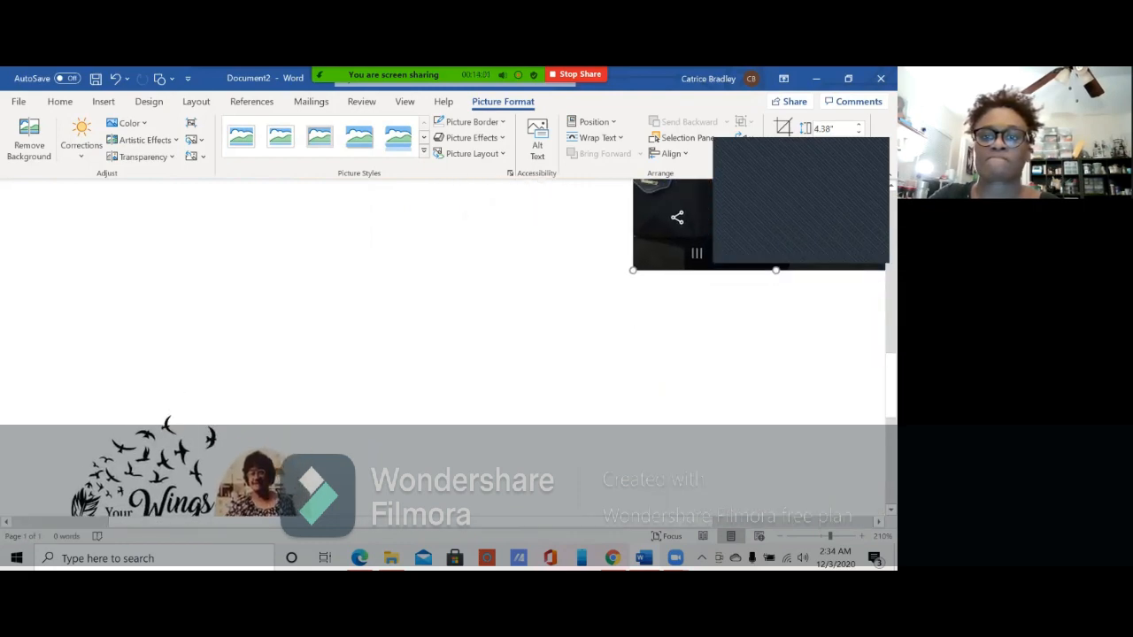
pyautogui.scroll(-5, 443, 347)
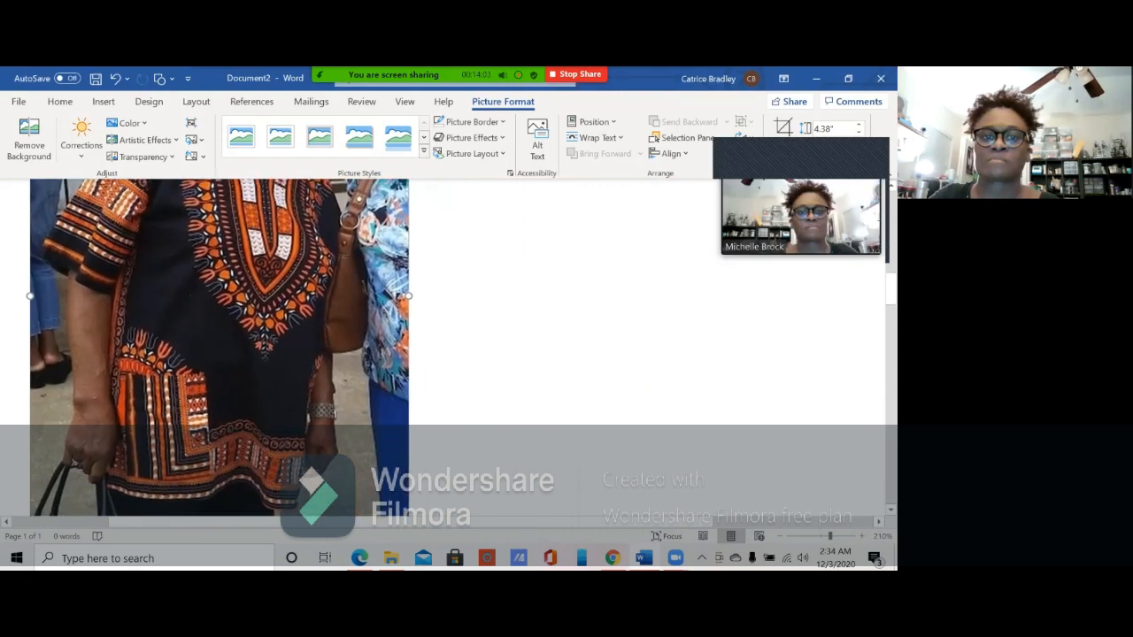
# Step: Try other sizes for the inserted photo, ending at about 4.3 inches tall
pyautogui.hotkey('ctrl', 'z')
pyautogui.hotkey('ctrl', 'z')
pyautogui.hotkey('ctrl', 'z')
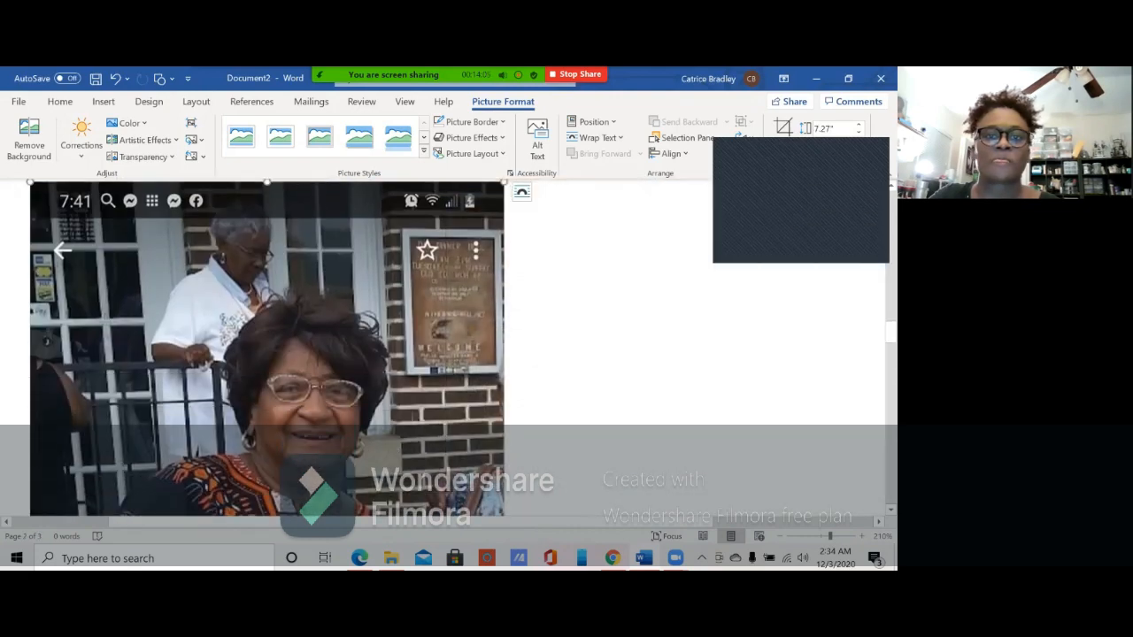
pyautogui.hotkey('ctrl', 'z')
pyautogui.hotkey('ctrl', 'z')
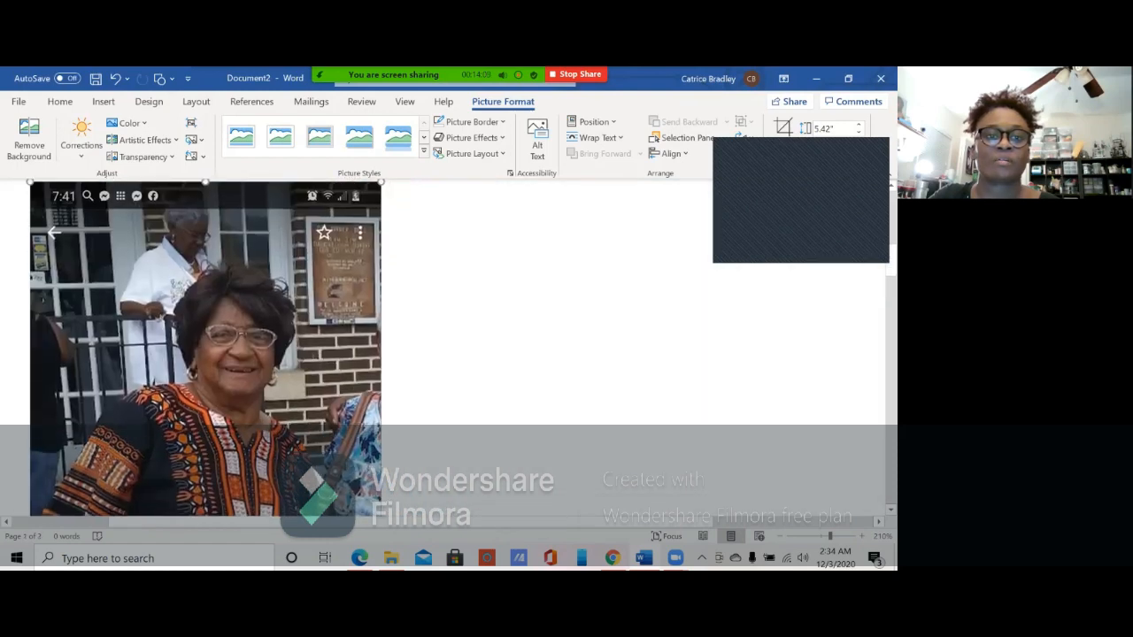
pyautogui.hotkey('ctrl', 'z')
pyautogui.hotkey('ctrl', 'z')
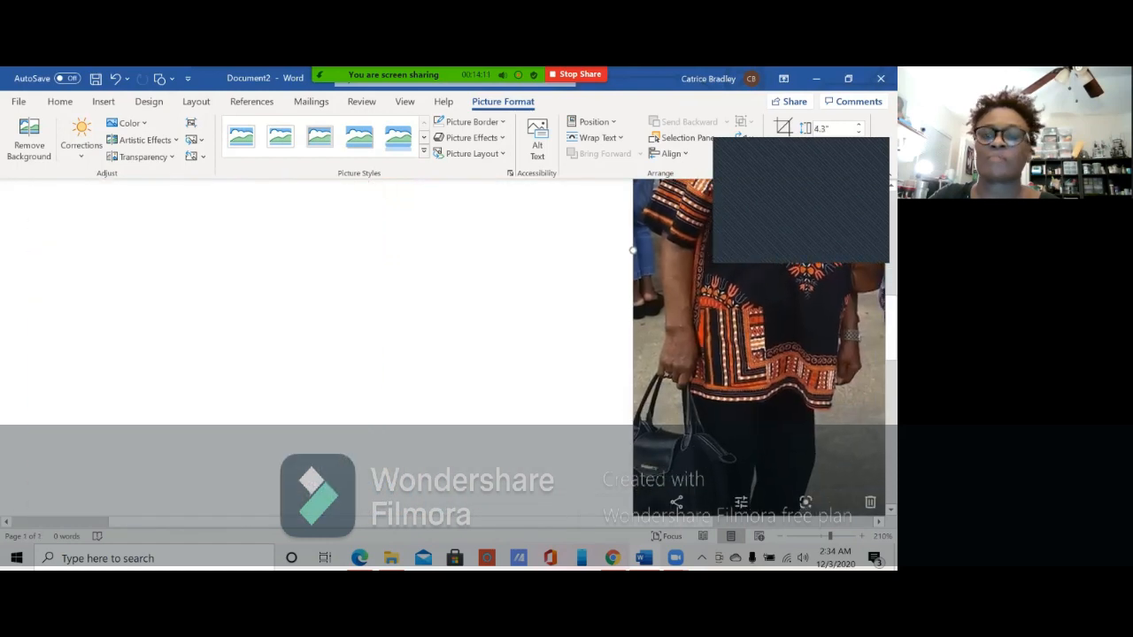
pyautogui.rightClick(655, 196)
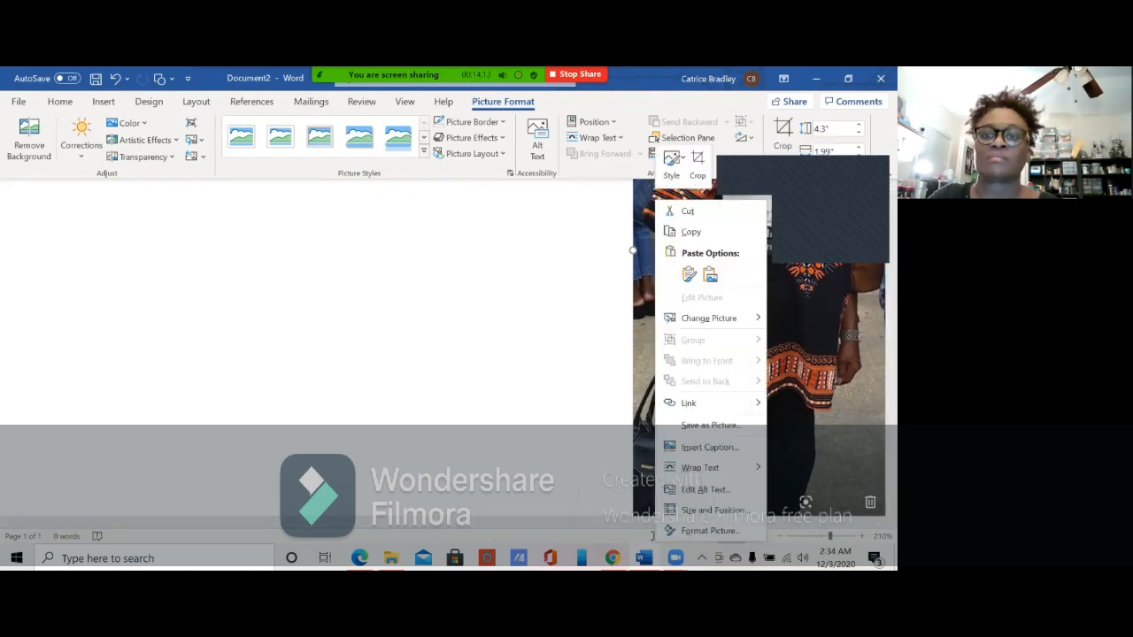
pyautogui.press('Escape')
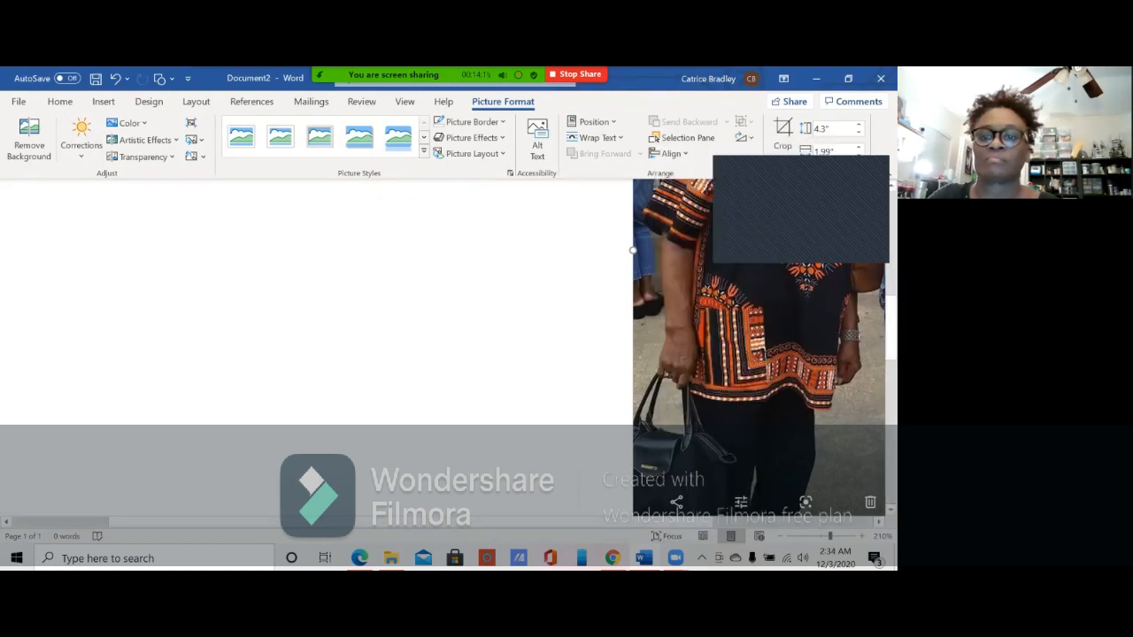
# Step: Resize the inserted photo proportionally to about 4.2 inches tall and 1.94 inches wide
pyautogui.scroll(-3, 442, 301)
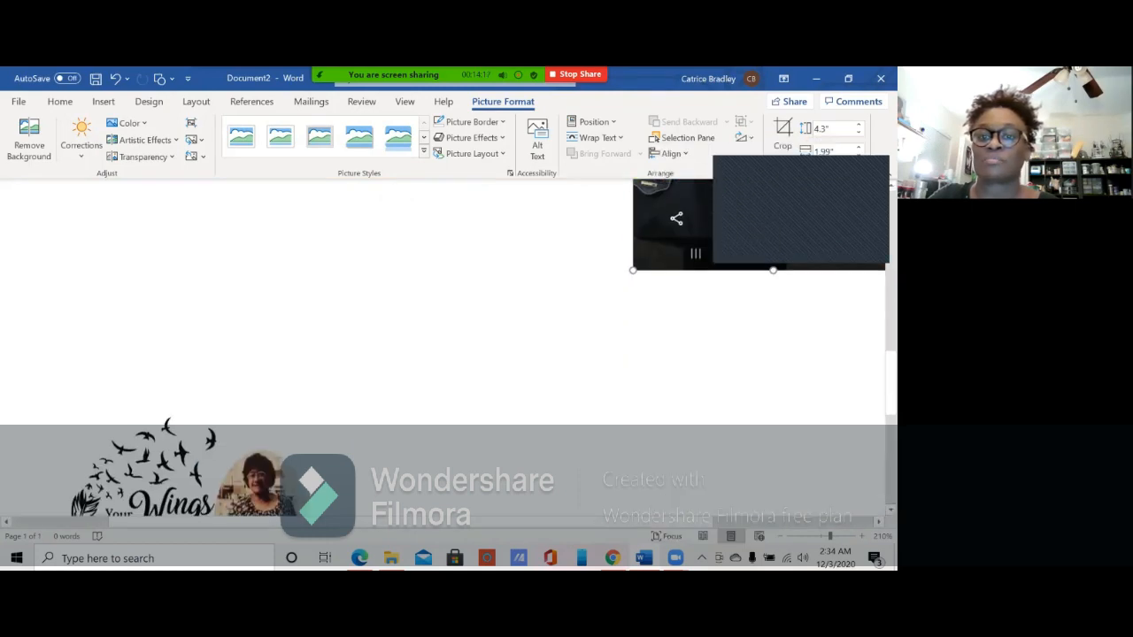
pyautogui.moveTo(632, 270); pyautogui.dragTo(621, 329)
pyautogui.scroll(3, 443, 345)
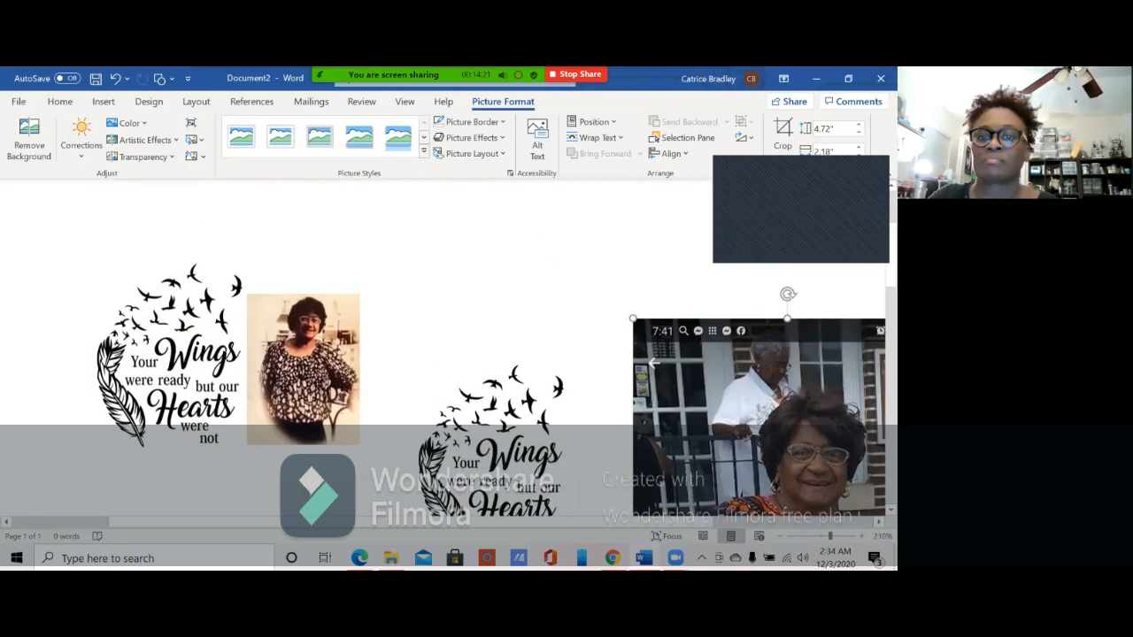
pyautogui.moveTo(633, 318); pyautogui.dragTo(667, 392)
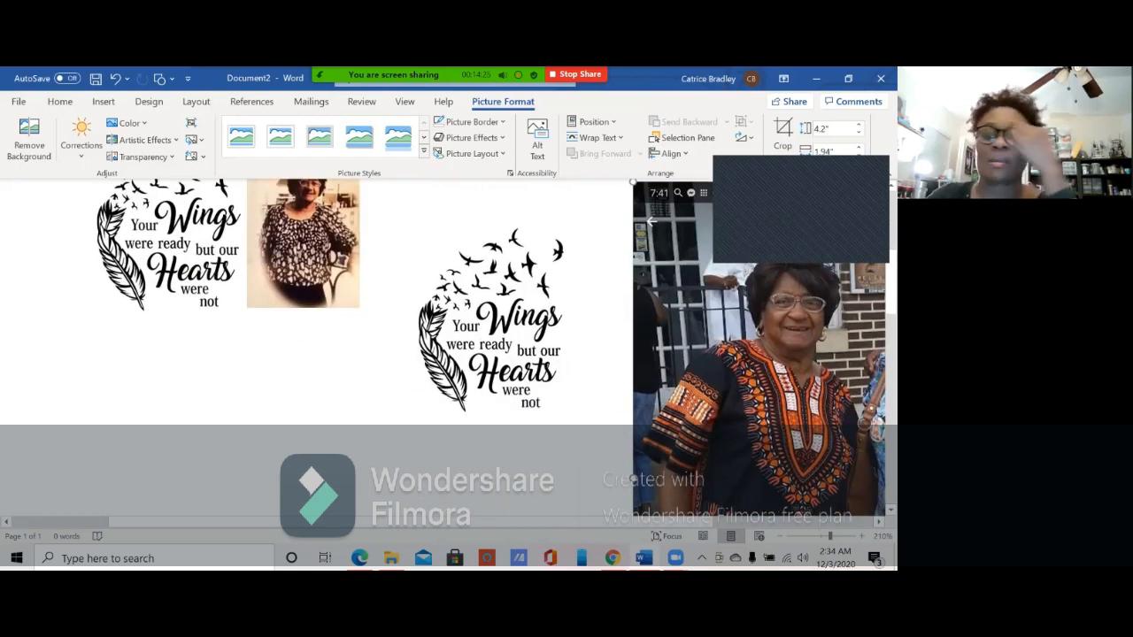
# Step: Set the inserted photo's text wrapping to Square
pyautogui.rightClick(724, 197)
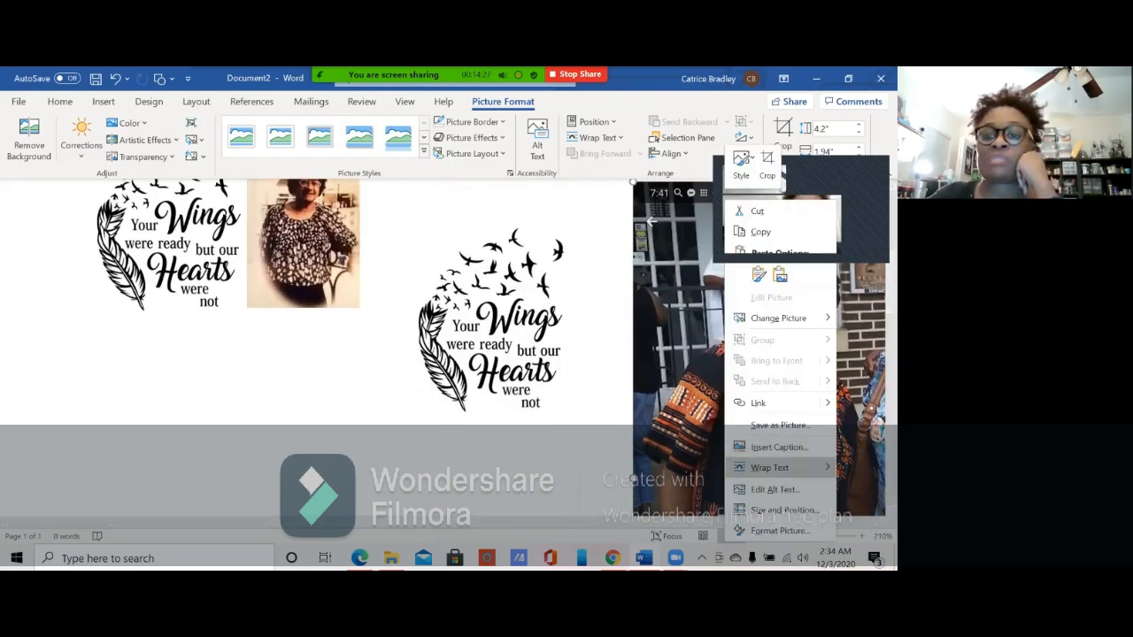
pyautogui.moveTo(769, 467)
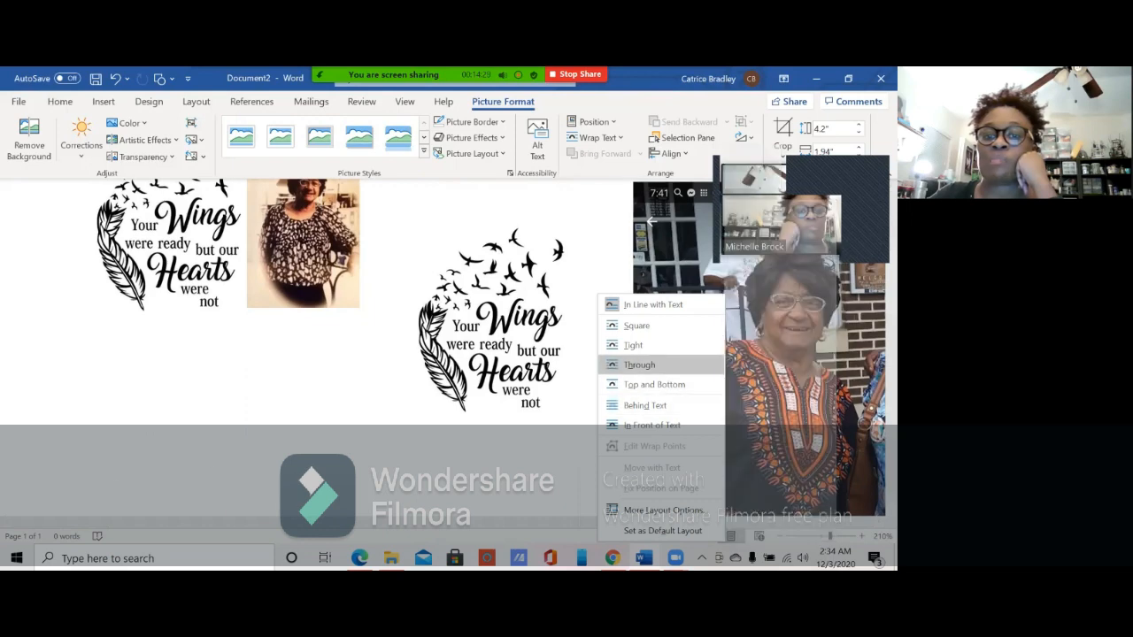
pyautogui.click(637, 325)
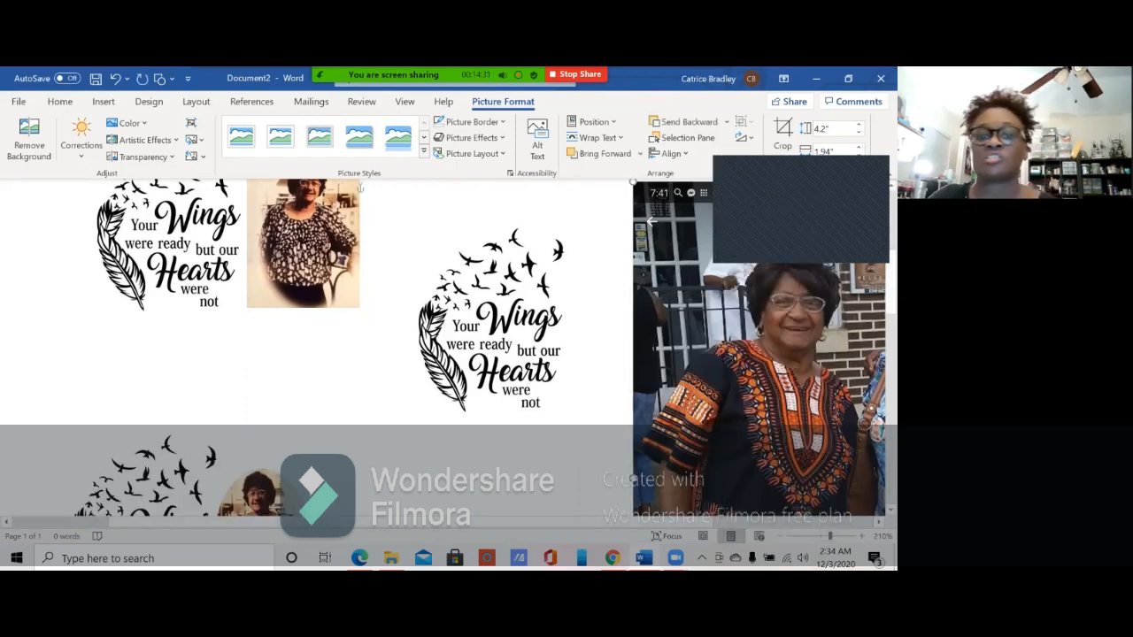
# Step: Move the photo into the blank area below the pasted quote picture, beside the oval photo design
pyautogui.moveTo(787, 369); pyautogui.dragTo(495, 516)
pyautogui.hotkey('ctrl', 'z')
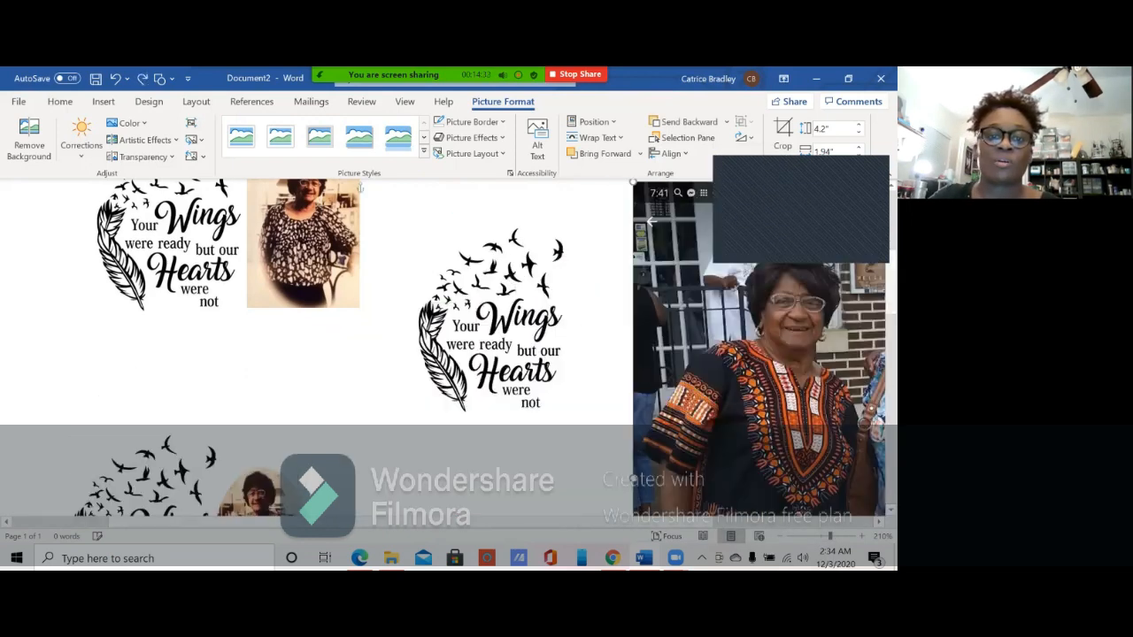
pyautogui.moveTo(774, 341); pyautogui.dragTo(494, 529)
pyautogui.scroll(-3, 484, 346)
pyautogui.moveTo(485, 347); pyautogui.dragTo(448, 396)
pyautogui.scroll(-5, 448, 396)
pyautogui.scroll(2, 448, 396)
pyautogui.scroll(3, 453, 345)
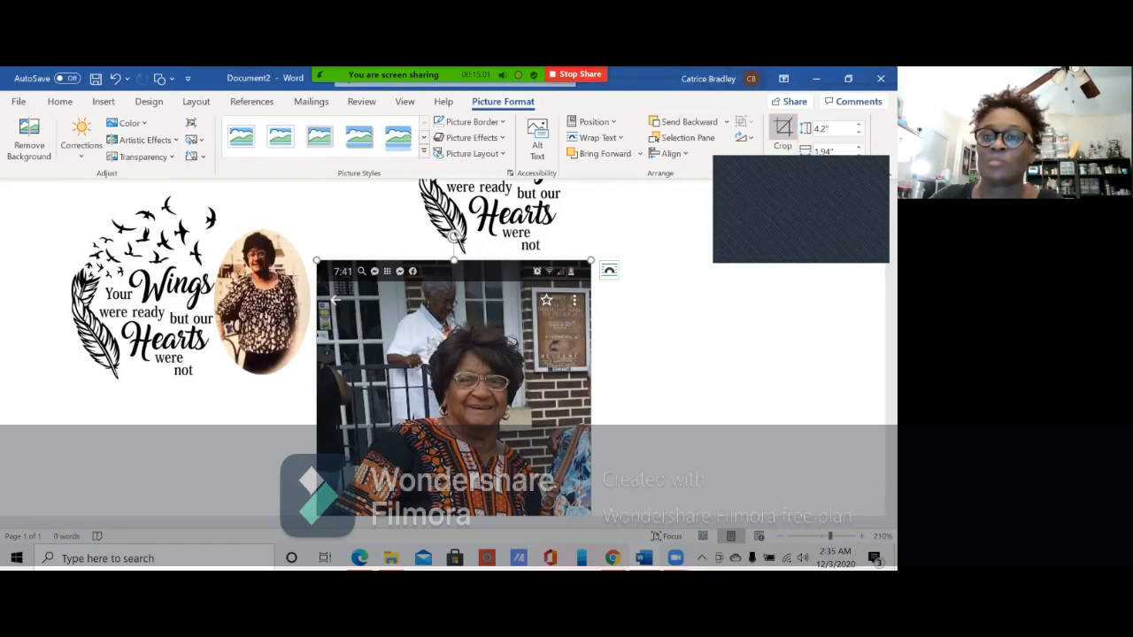
# Step: Crop away the lower part of the photo so it is about 1.71 inches tall
pyautogui.click(782, 132)
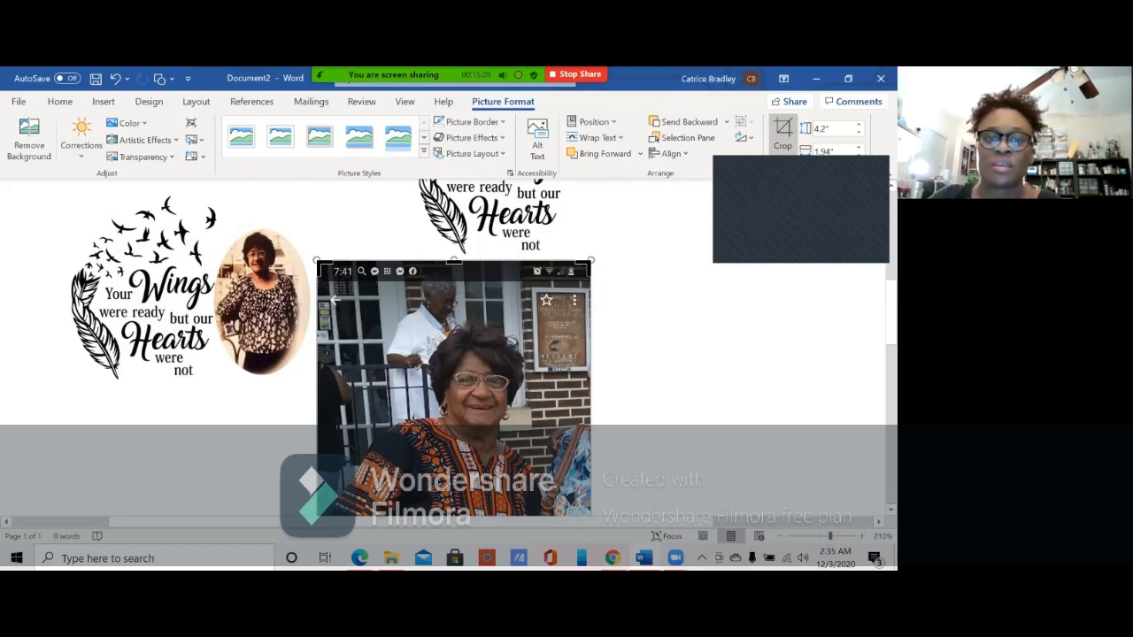
pyautogui.scroll(-5, 453, 345)
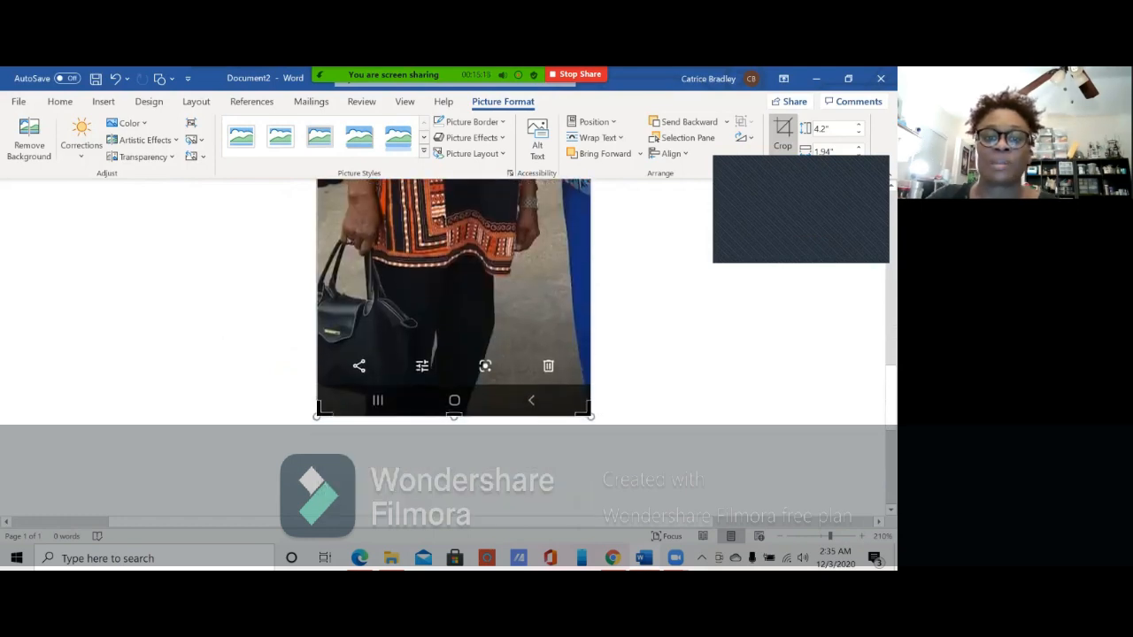
pyautogui.moveTo(453, 414); pyautogui.dragTo(453, 241)
pyautogui.scroll(3, 453, 345)
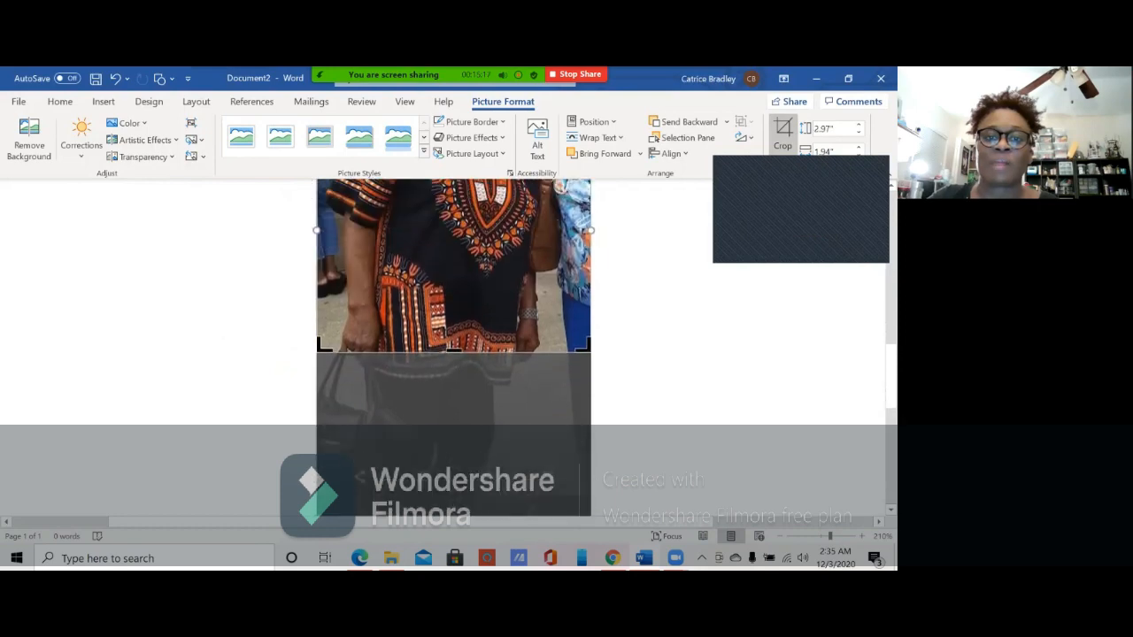
pyautogui.moveTo(453, 462); pyautogui.dragTo(453, 290)
pyautogui.scroll(3, 453, 354)
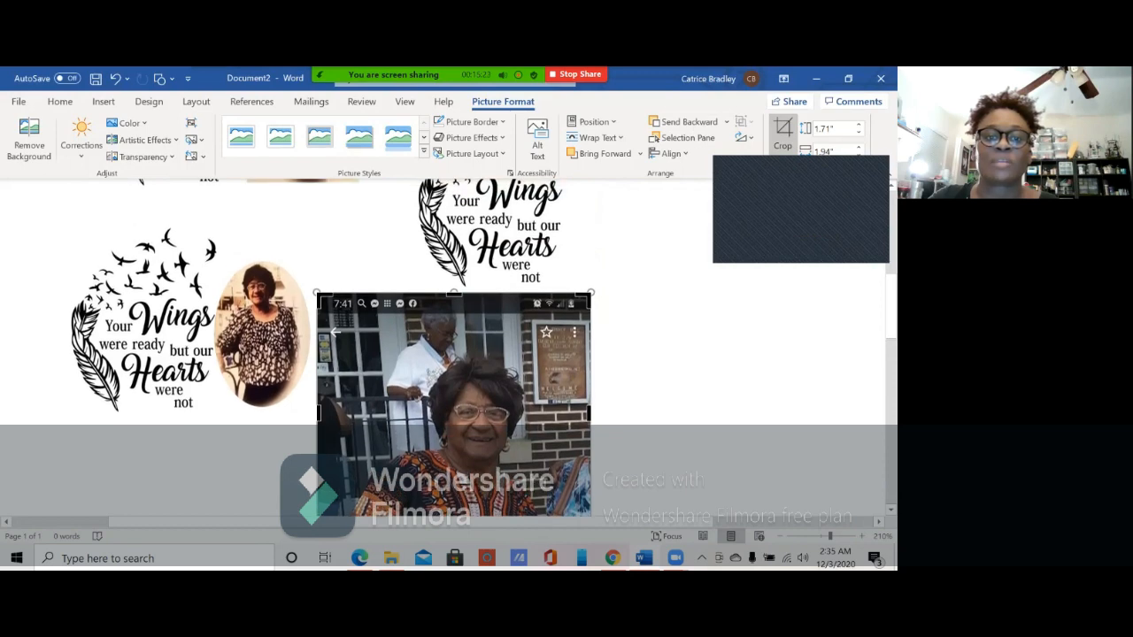
# Step: Crop the photo's upper edge and both sides to about 1.28 by 1.09 inches around the smiling woman, and apply the crop
pyautogui.moveTo(453, 293); pyautogui.dragTo(453, 357)
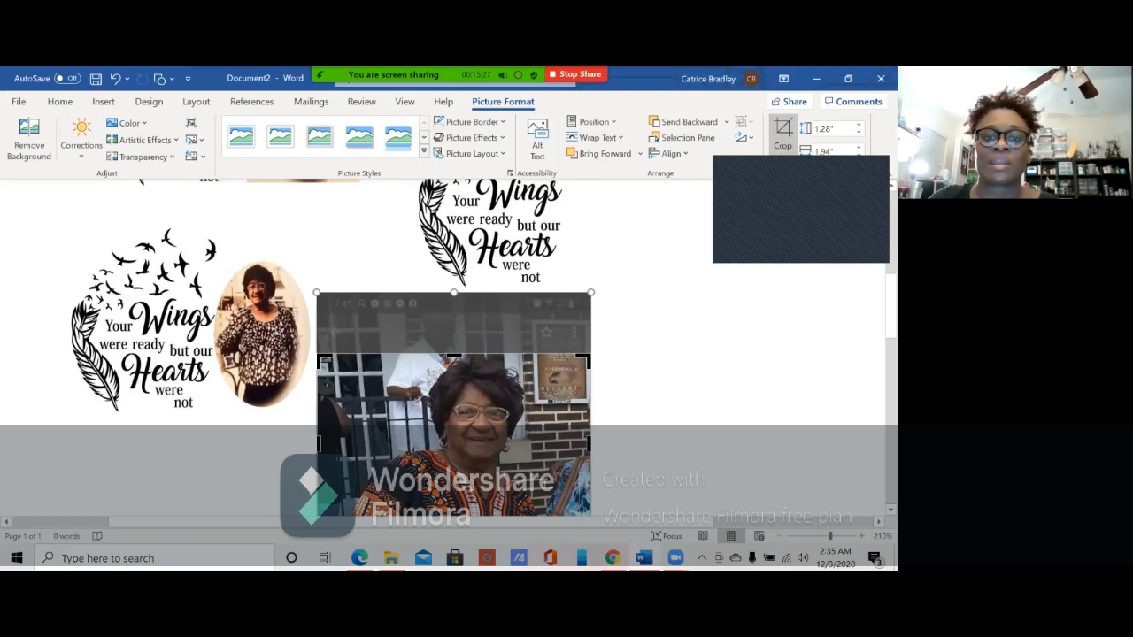
pyautogui.scroll(-2, 453, 354)
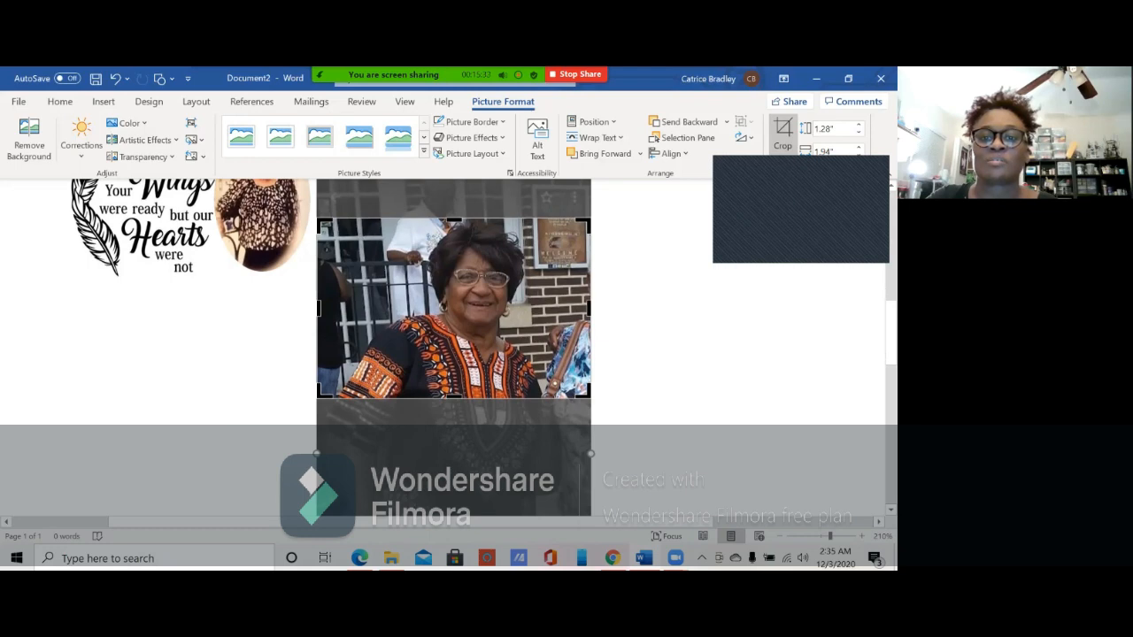
pyautogui.moveTo(589, 307); pyautogui.dragTo(534, 307)
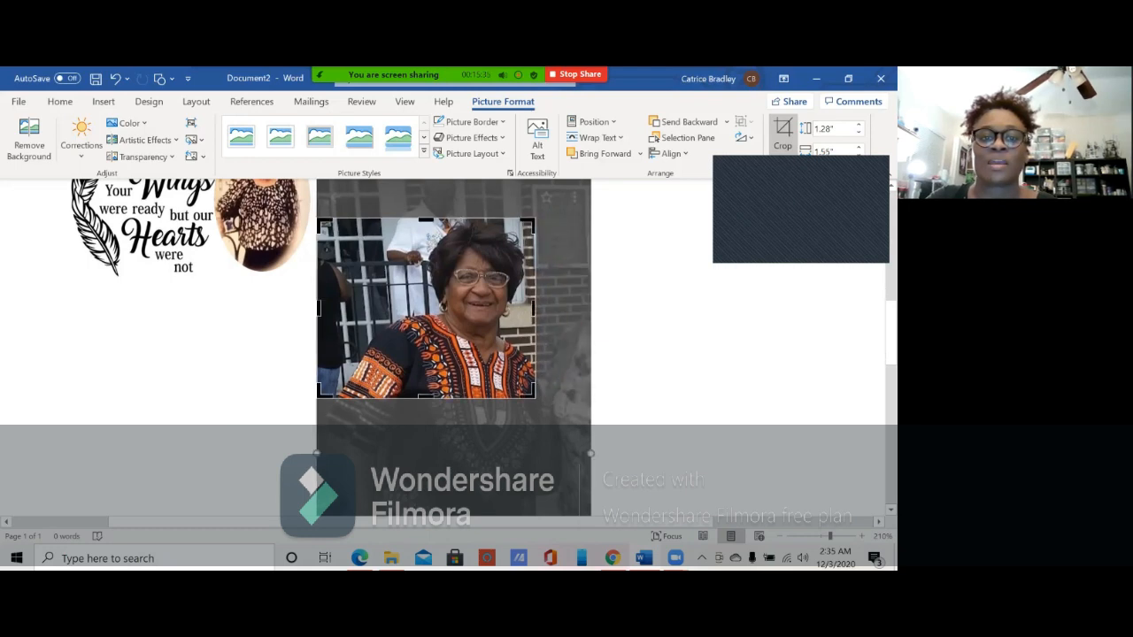
pyautogui.moveTo(318, 307); pyautogui.dragTo(382, 307)
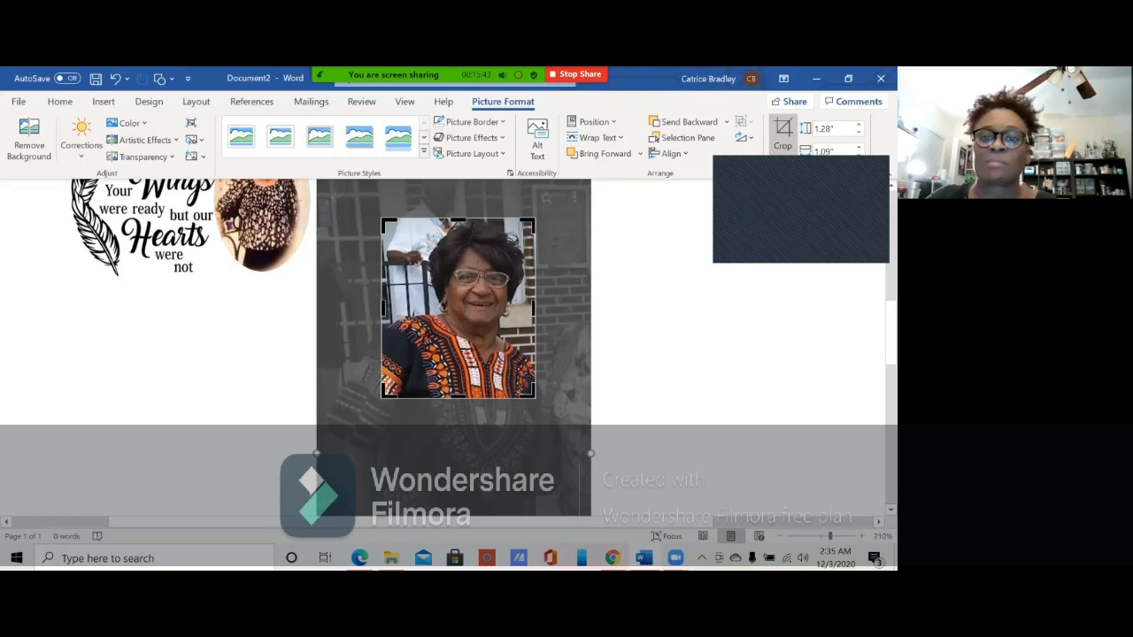
pyautogui.click(654, 336)
# Step: Crop the photo of the smiling woman in the orange-patterned top to an oval shape
pyautogui.scroll(-5, 654, 336)
pyautogui.scroll(2, 653, 336)
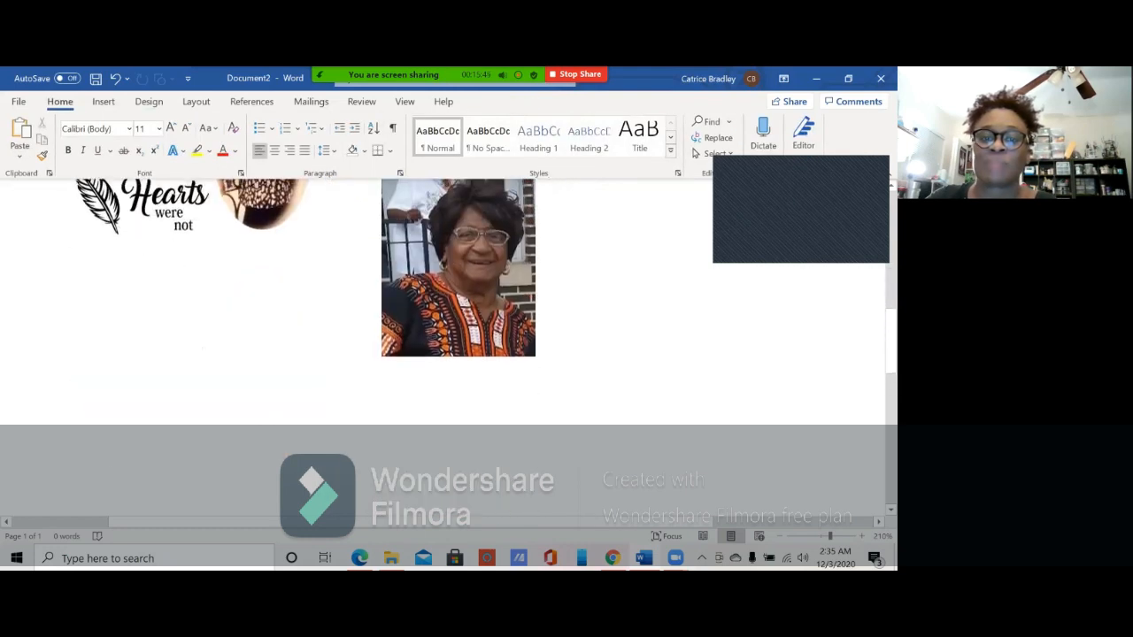
pyautogui.scroll(2, 653, 337)
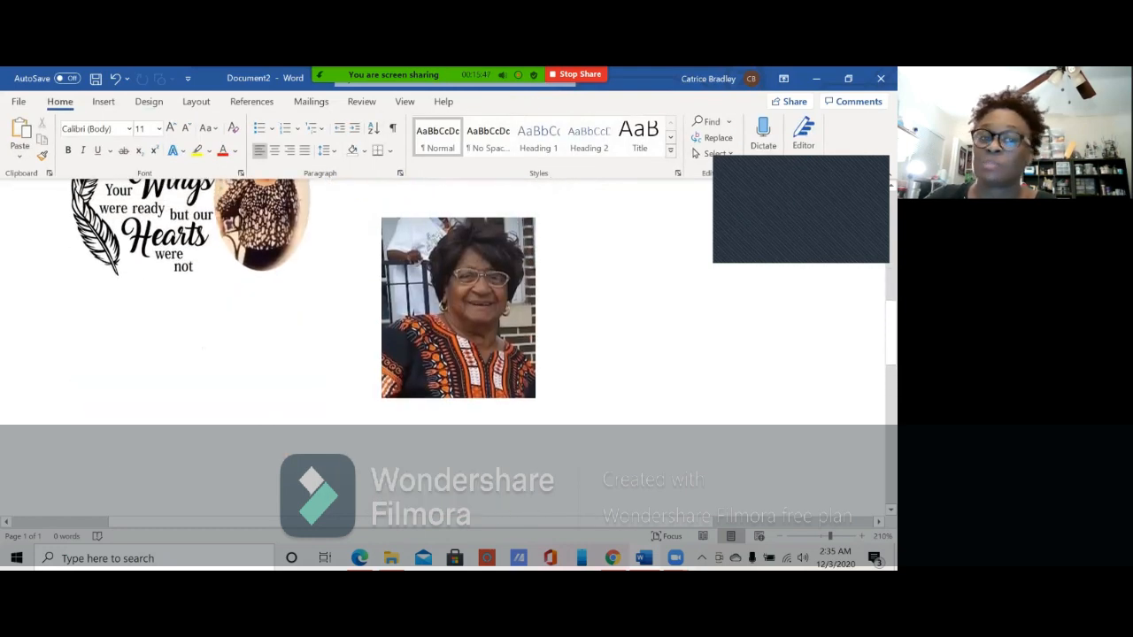
pyautogui.scroll(3, 484, 330)
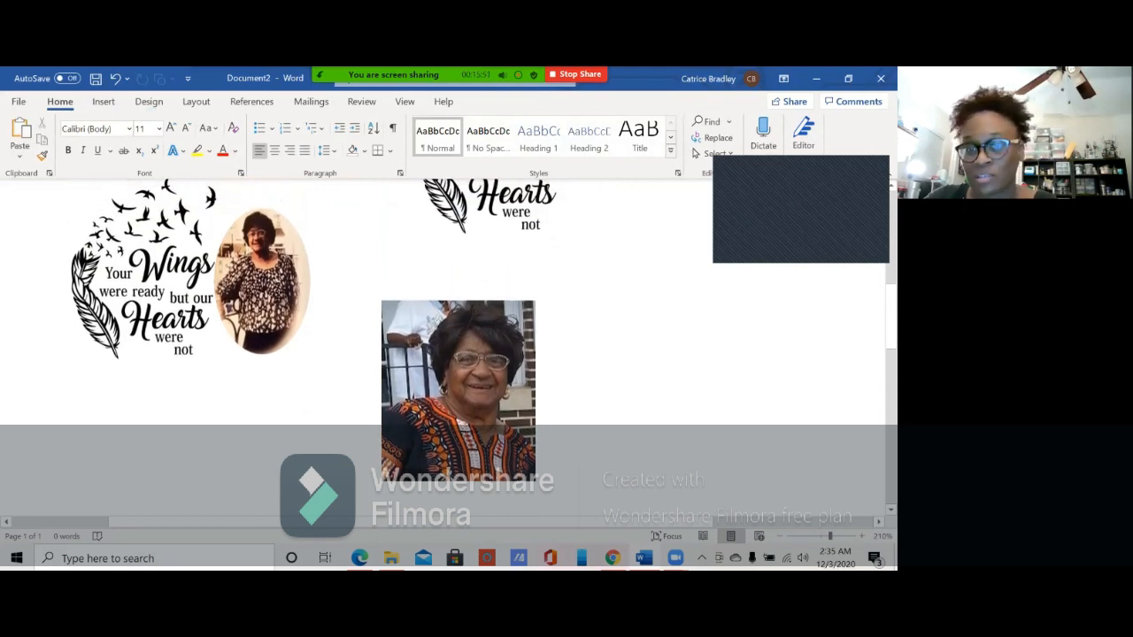
pyautogui.click(459, 390)
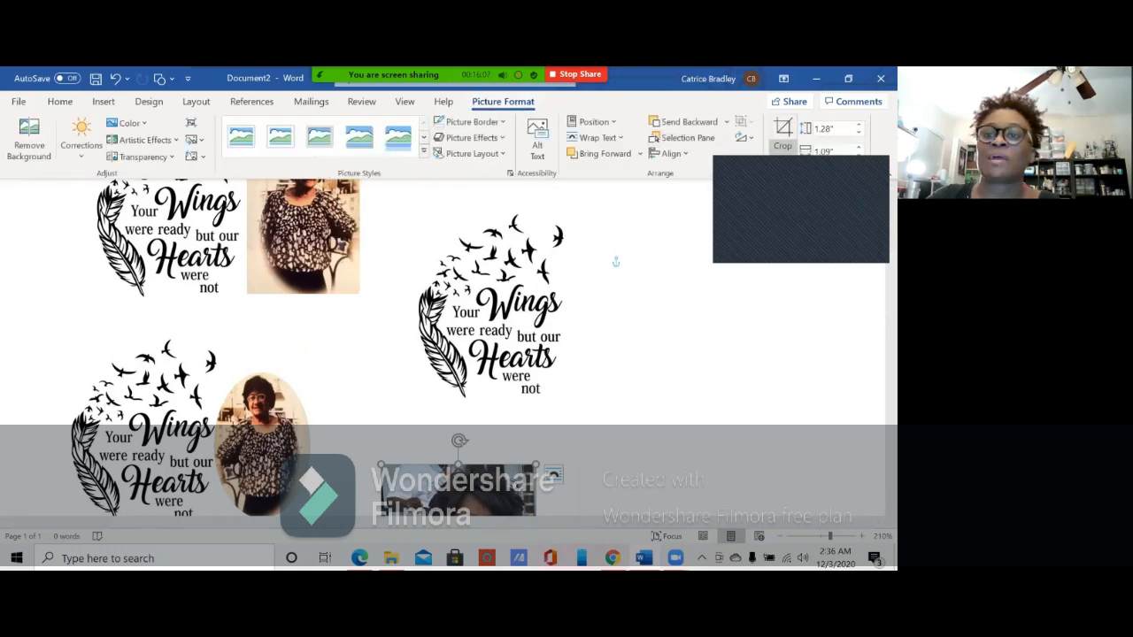
pyautogui.click(782, 146)
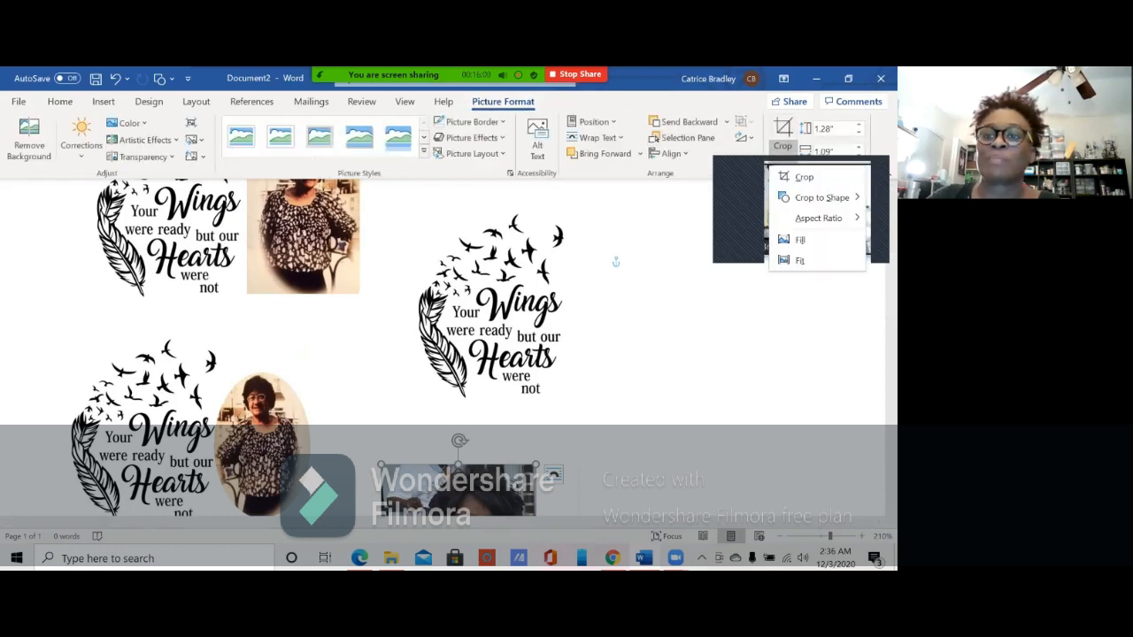
pyautogui.moveTo(821, 197)
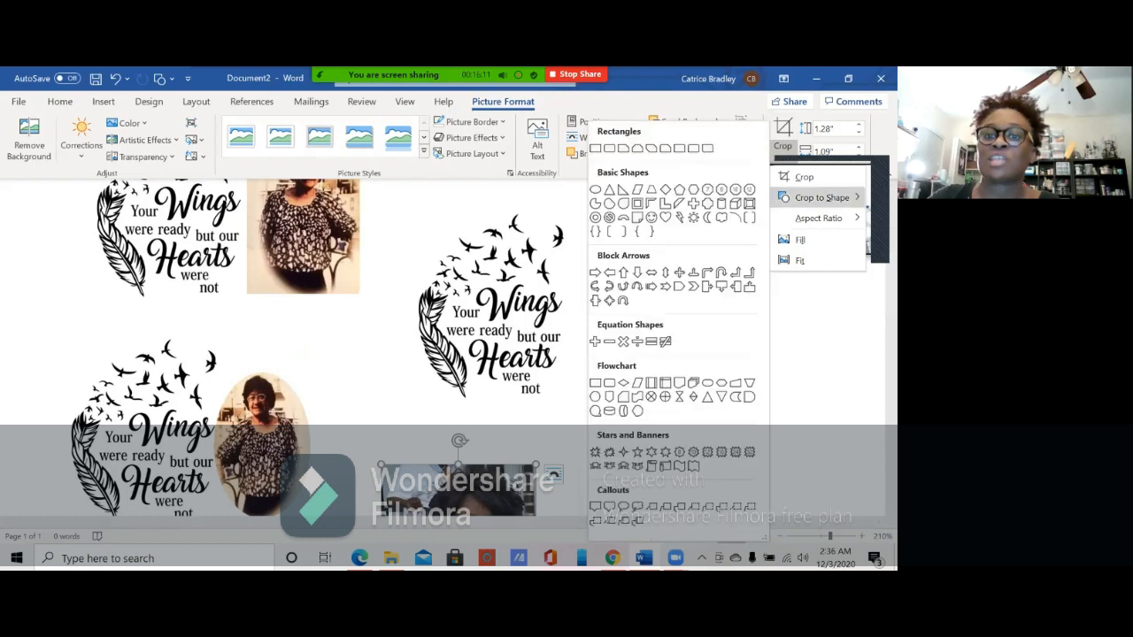
pyautogui.click(596, 190)
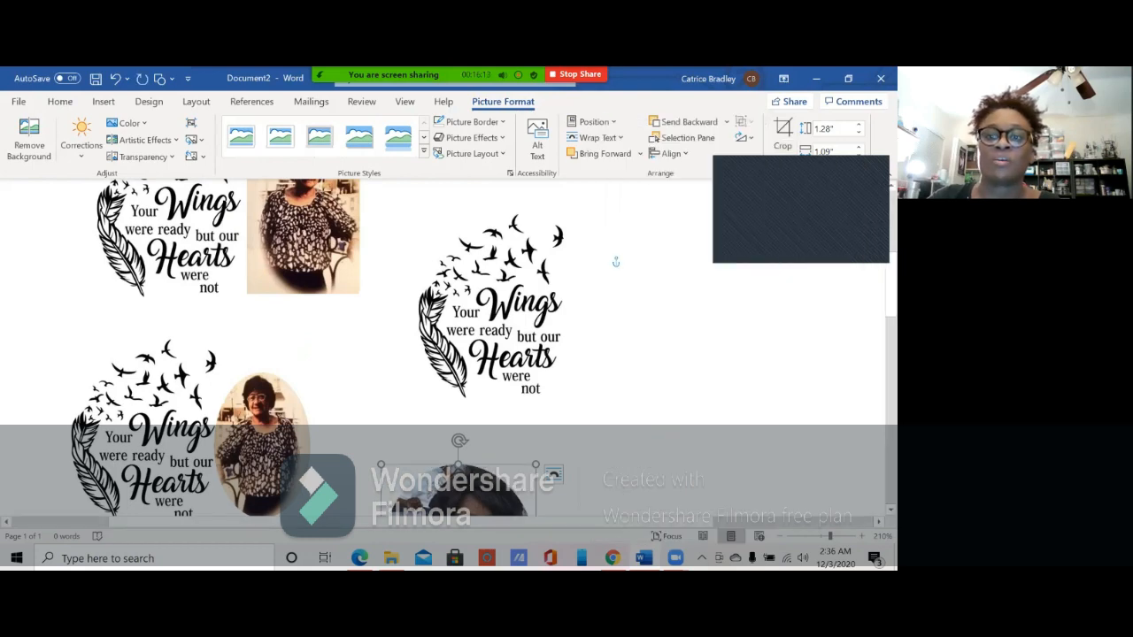
pyautogui.scroll(-5, 458, 301)
pyautogui.scroll(1, 458, 300)
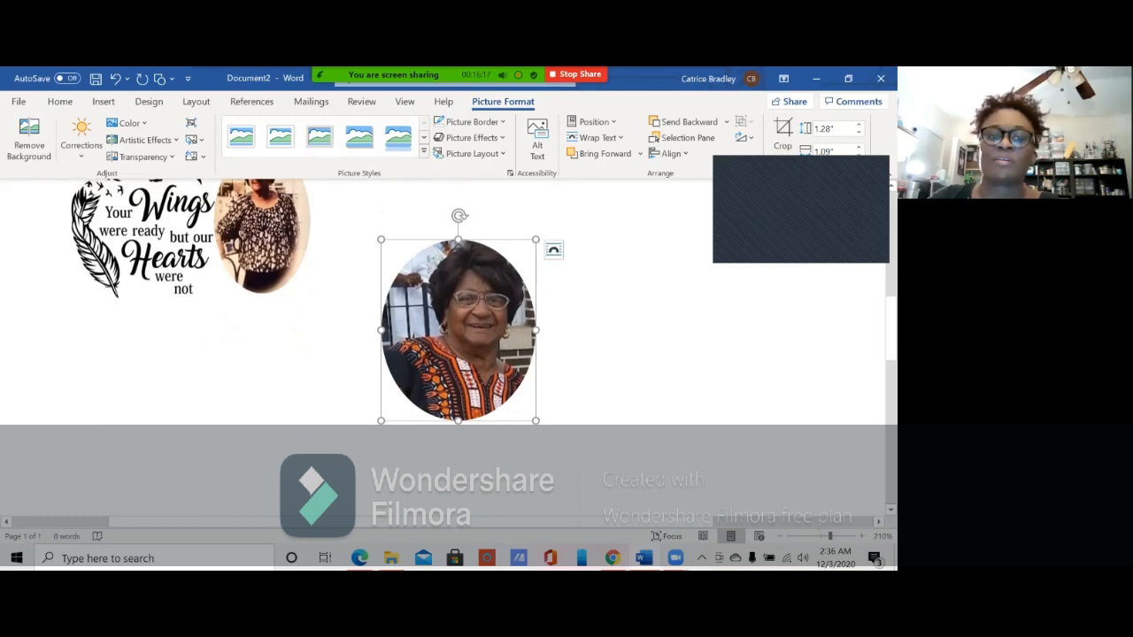
# Step: Crop the rectangular photo beside the uppermost quote picture to a triangle shape
pyautogui.scroll(3, 457, 301)
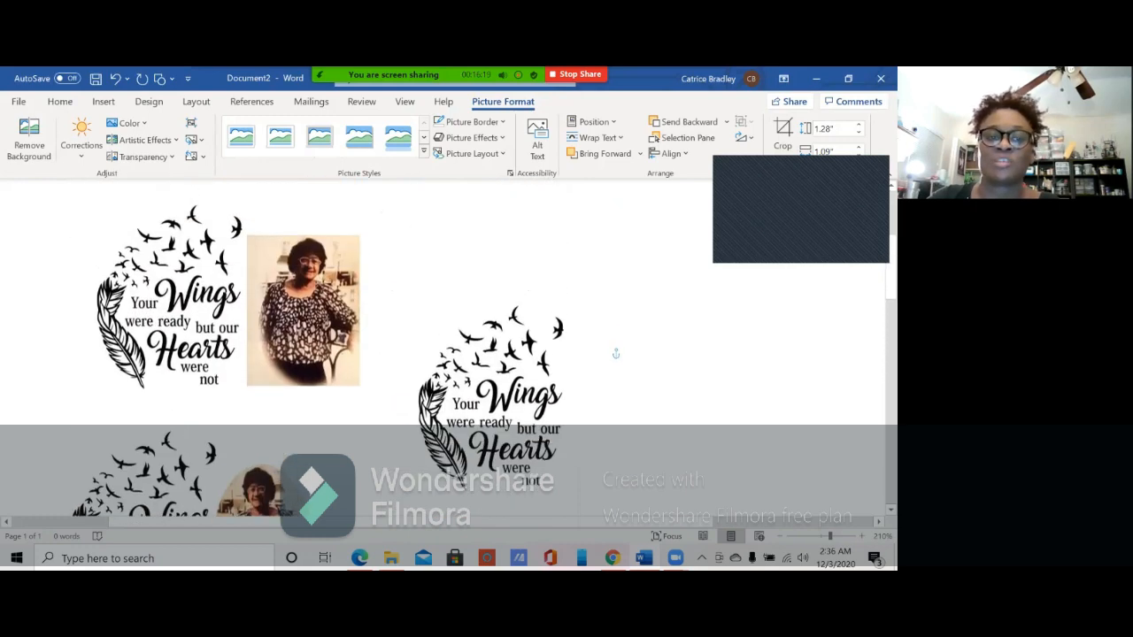
pyautogui.scroll(-2, 460, 497)
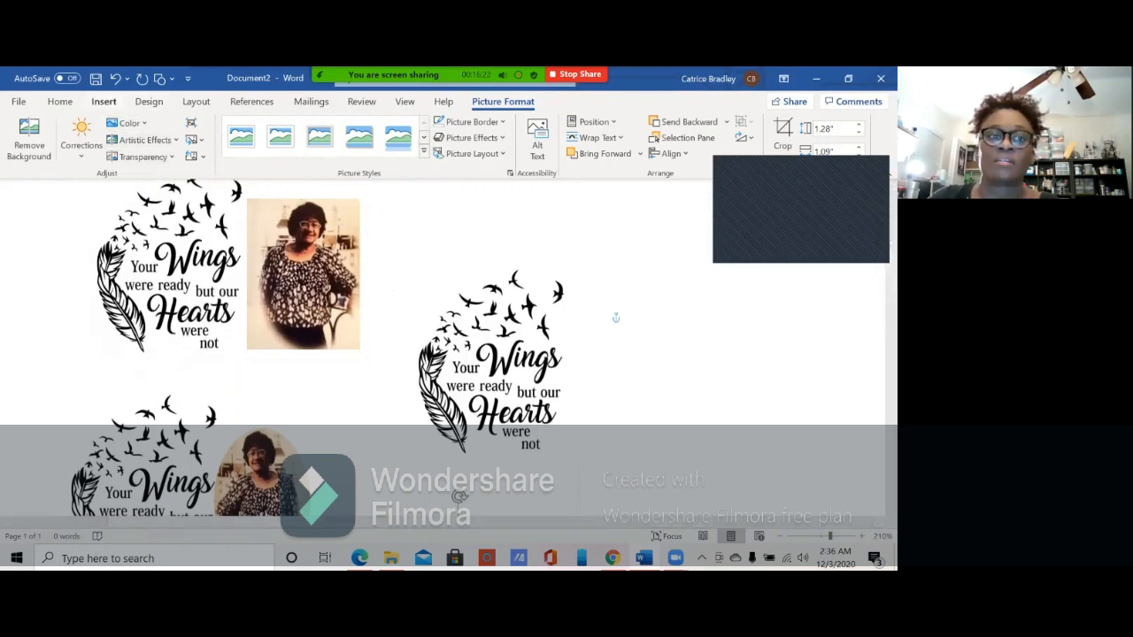
pyautogui.click(104, 101)
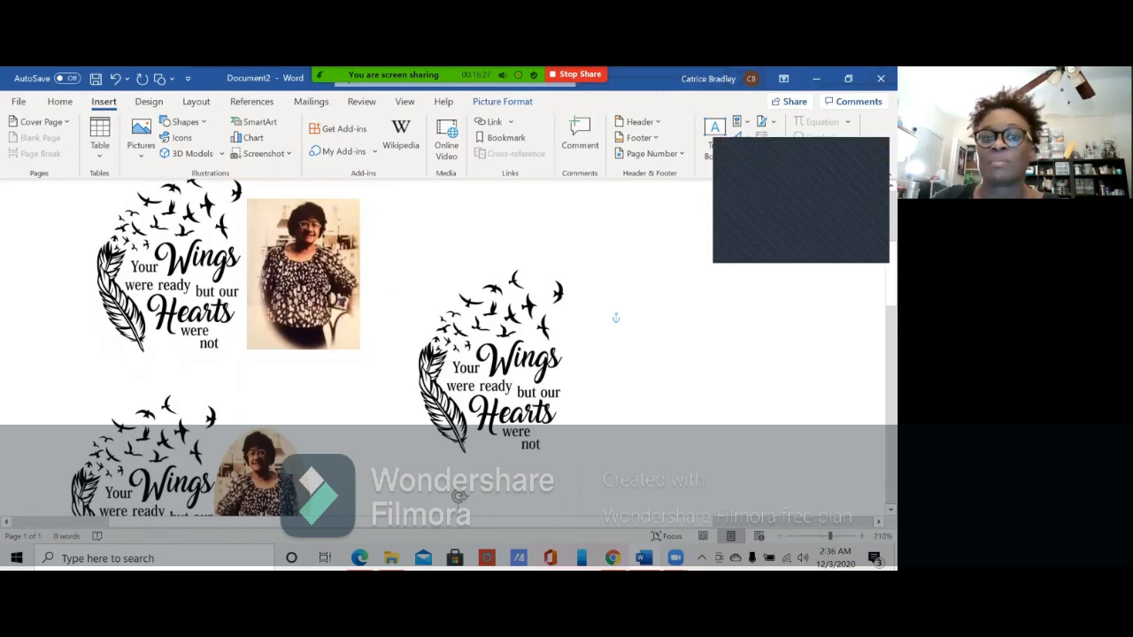
pyautogui.click(303, 274)
pyautogui.scroll(1, 443, 346)
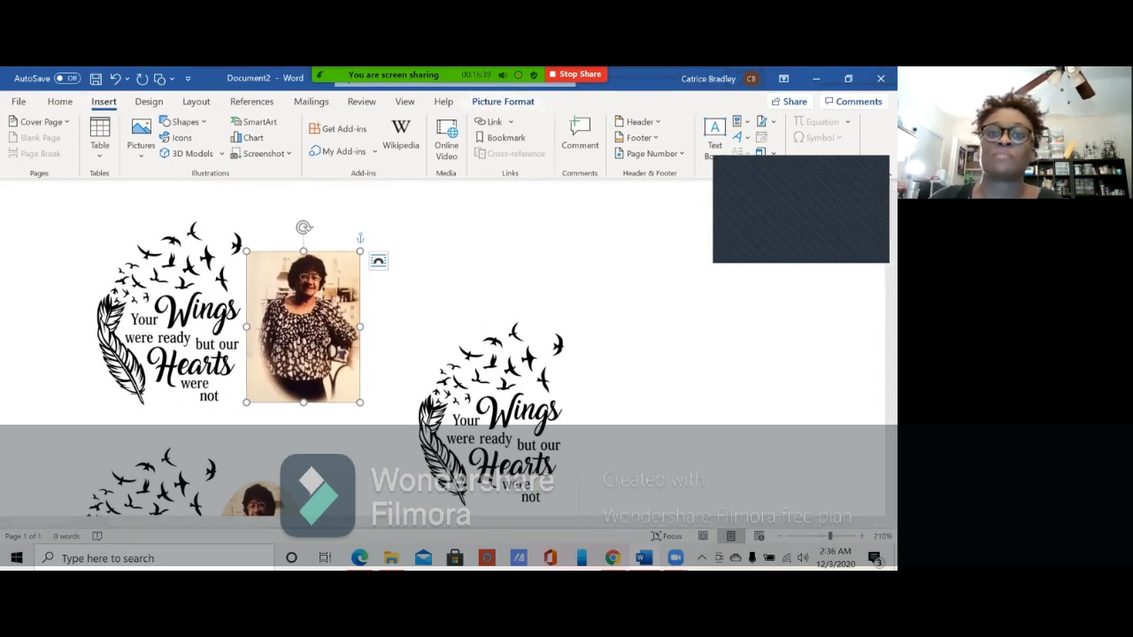
pyautogui.click(503, 102)
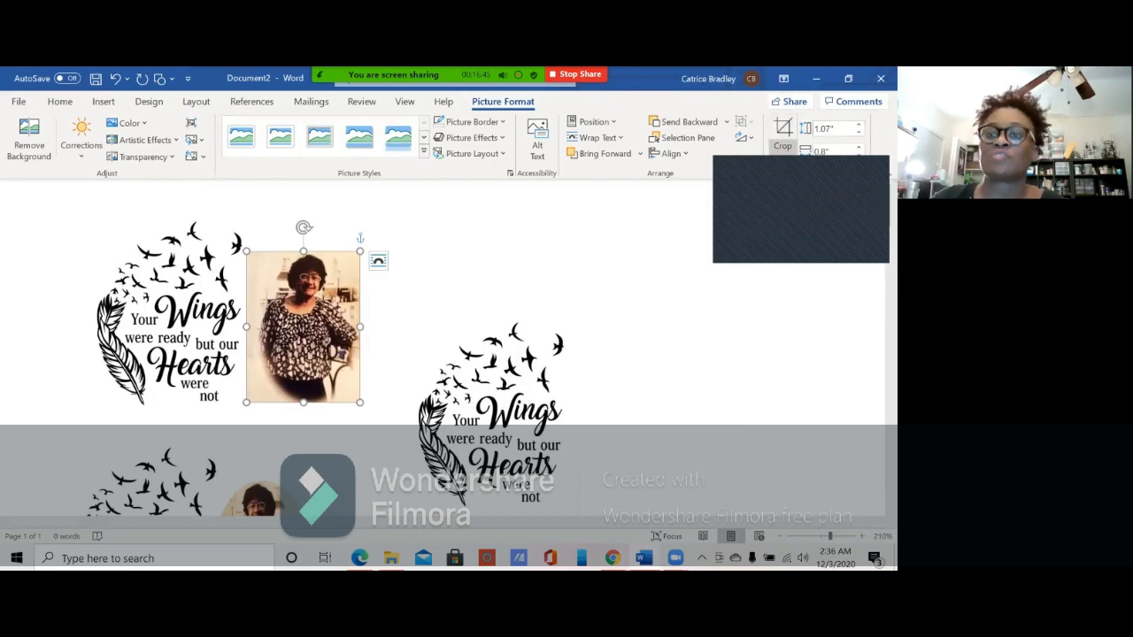
pyautogui.click(782, 146)
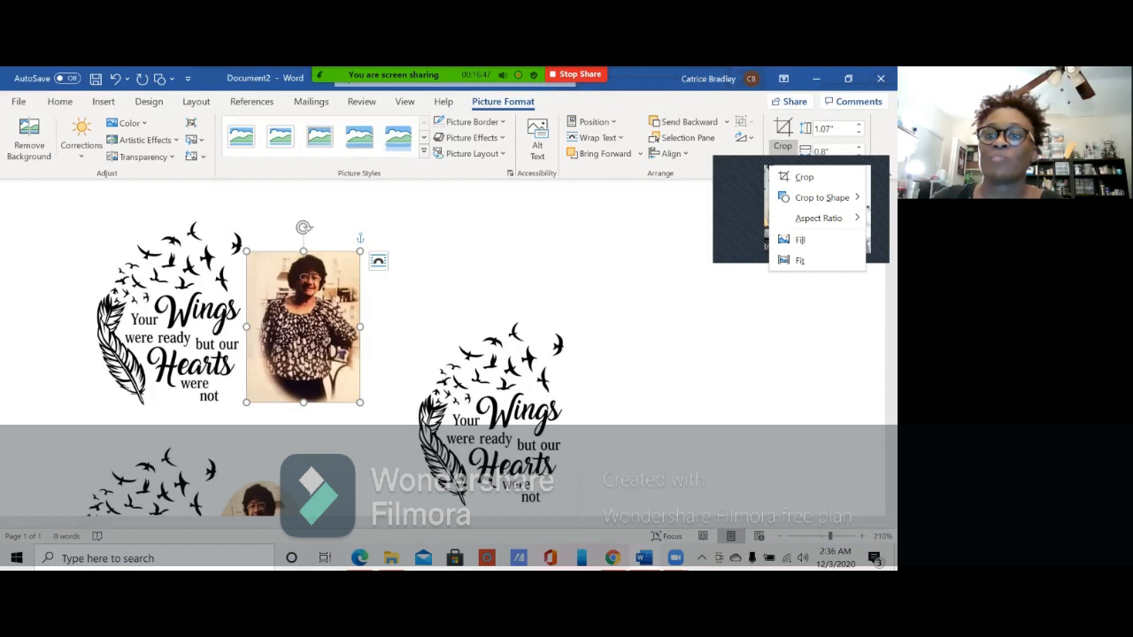
pyautogui.moveTo(822, 198)
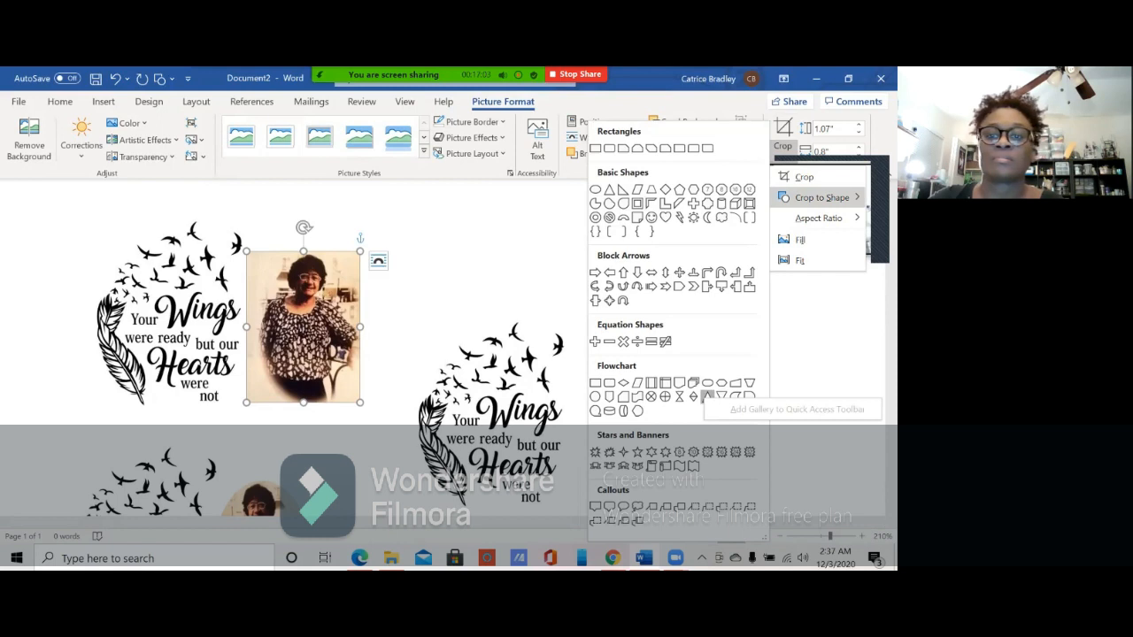
pyautogui.click(706, 396)
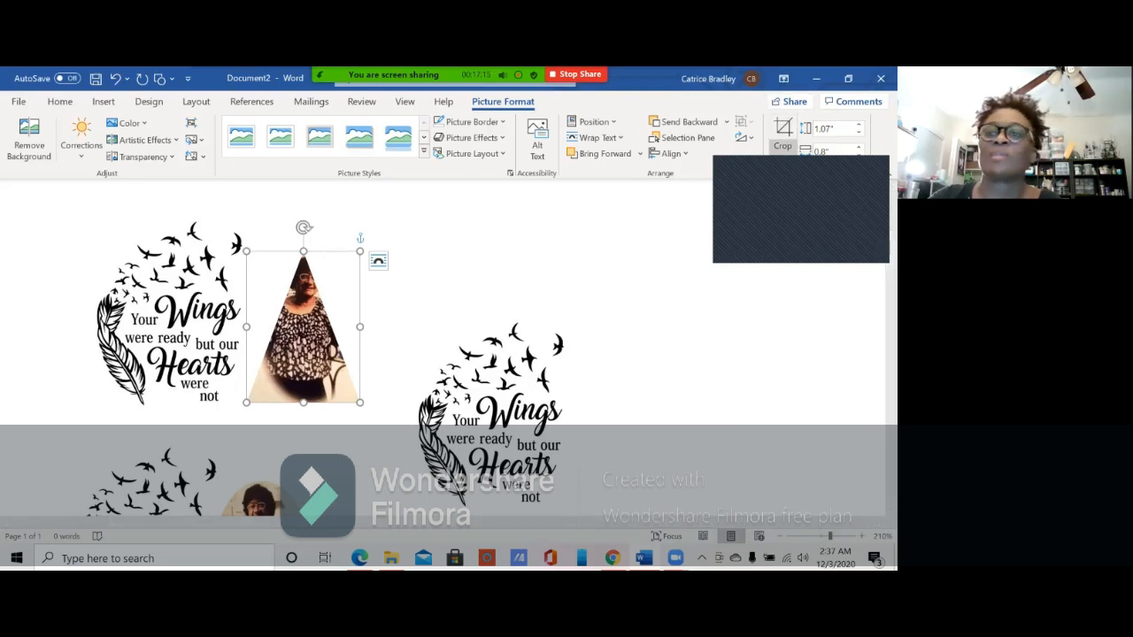
# Step: Crop the uppermost design's photo to an oval shape and deselect it
pyautogui.click(783, 147)
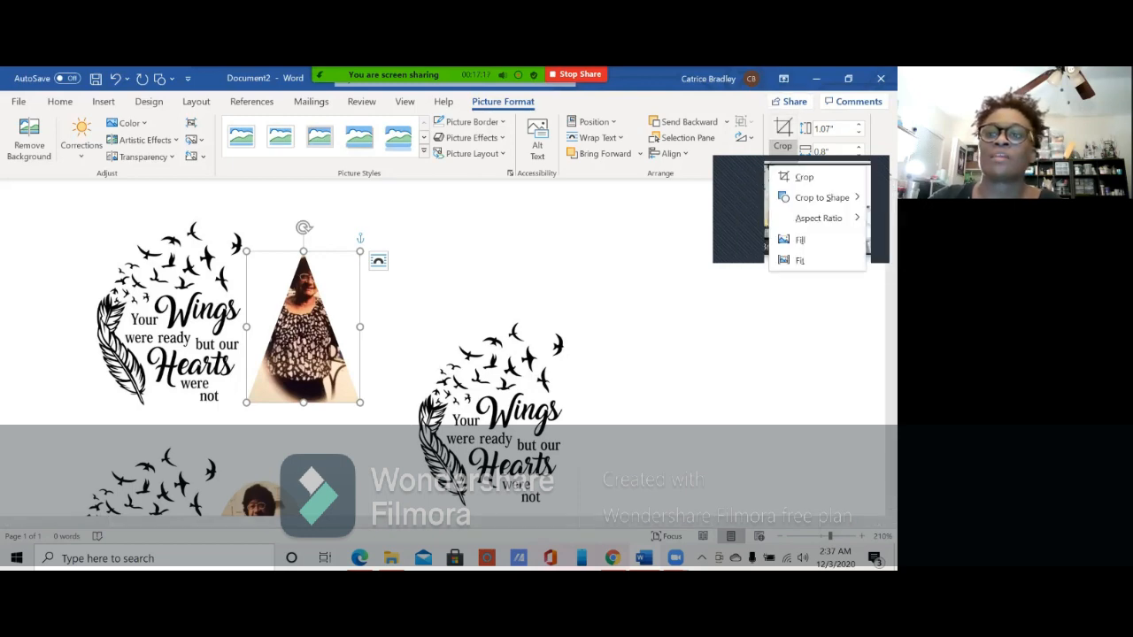
pyautogui.click(595, 189)
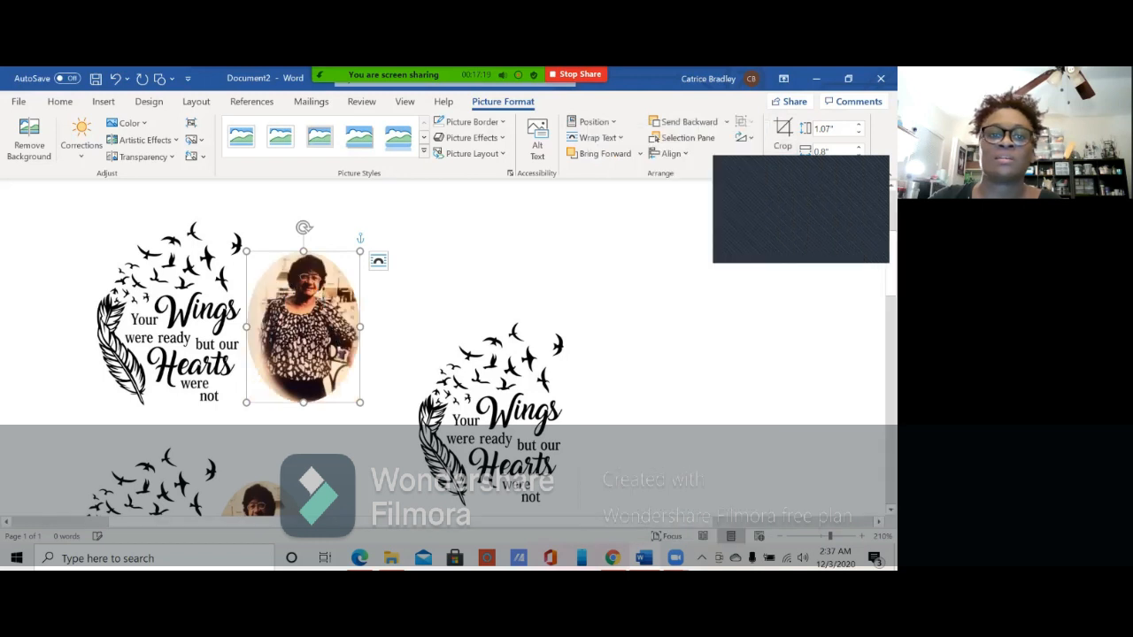
pyautogui.click(378, 290)
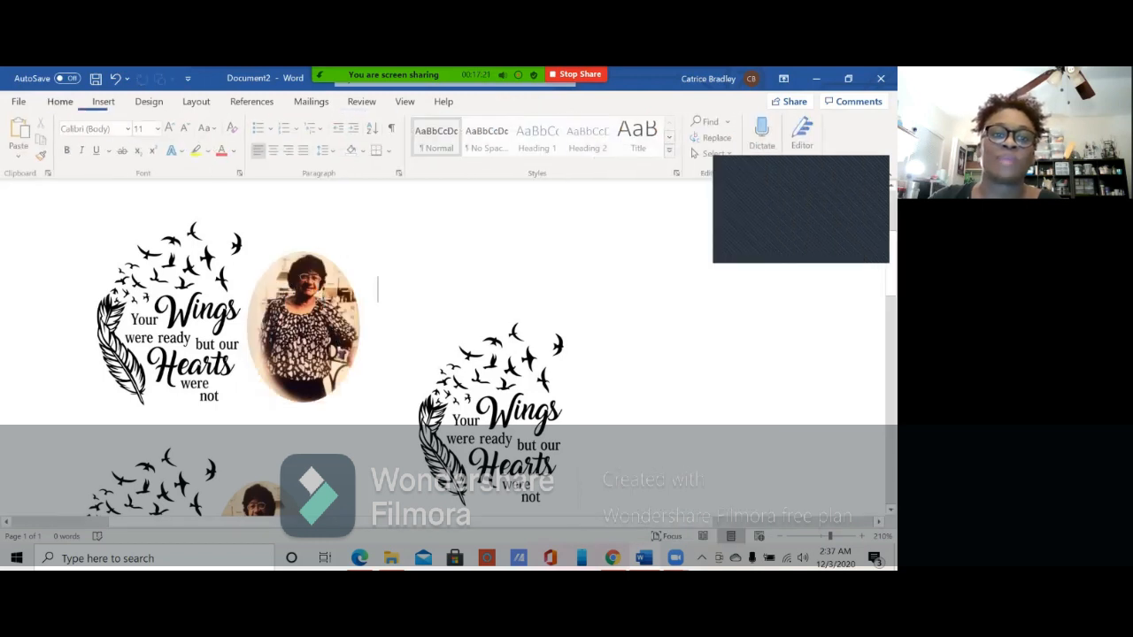
# Step: Shift the uppermost oval photo slightly over the quote picture and send it to the back
pyautogui.moveTo(303, 328)
pyautogui.mouseDown()
pyautogui.moveTo(263, 329)
pyautogui.moveTo(292, 328)
pyautogui.mouseUp()
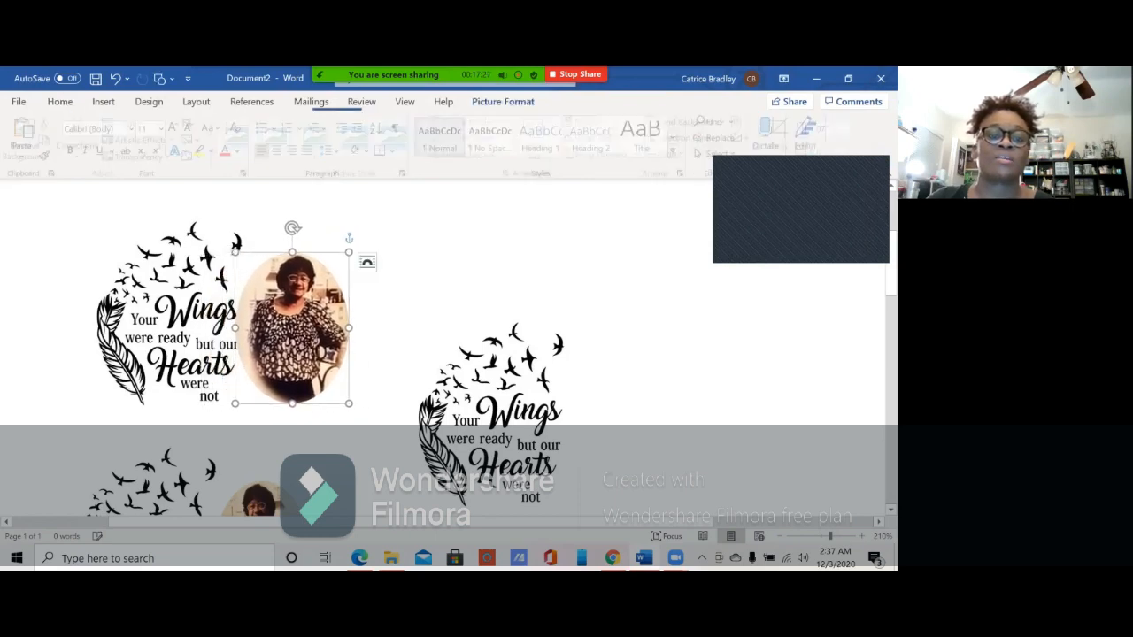
pyautogui.rightClick(298, 196)
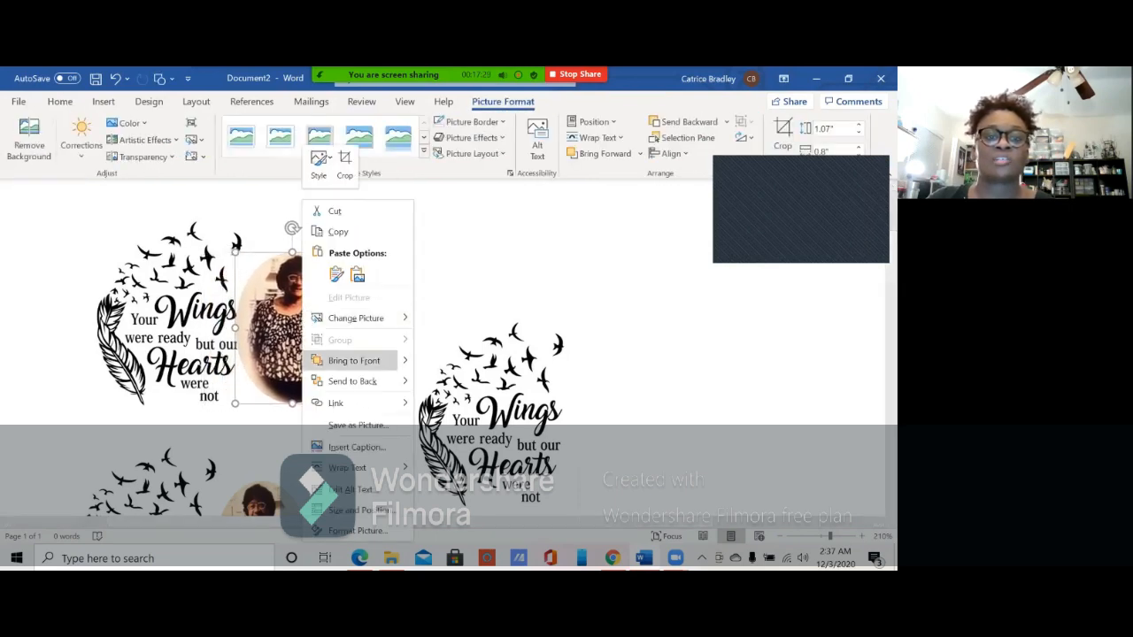
pyautogui.click(341, 377)
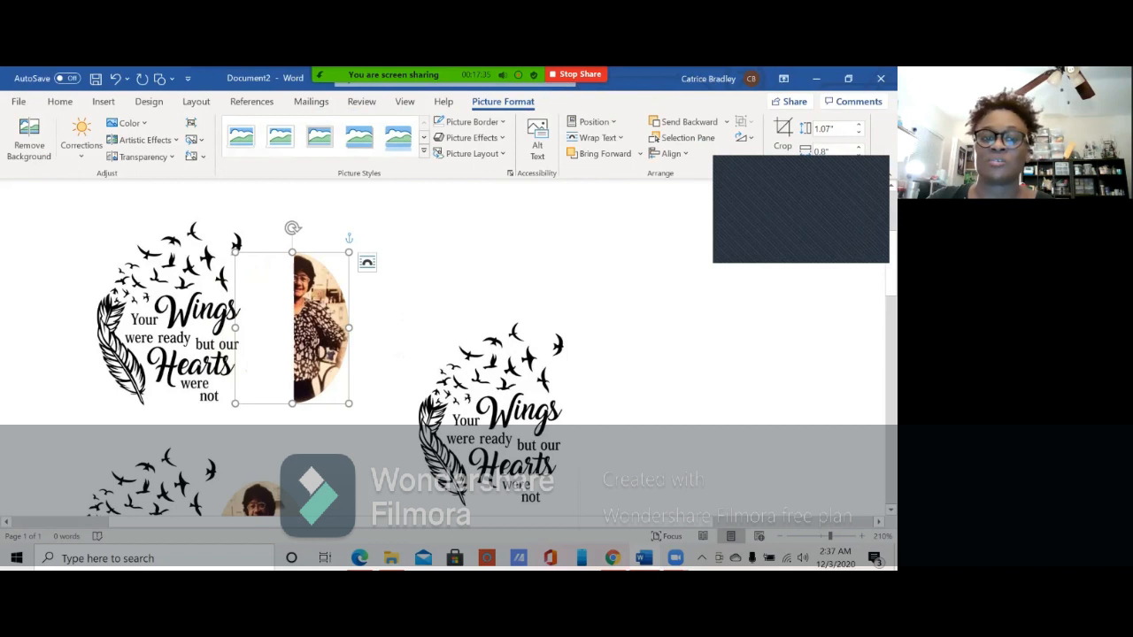
# Step: Bring the uppermost oval photo to the front and position it just beside the quote's lettering
pyautogui.rightClick(317, 200)
pyautogui.click(368, 361)
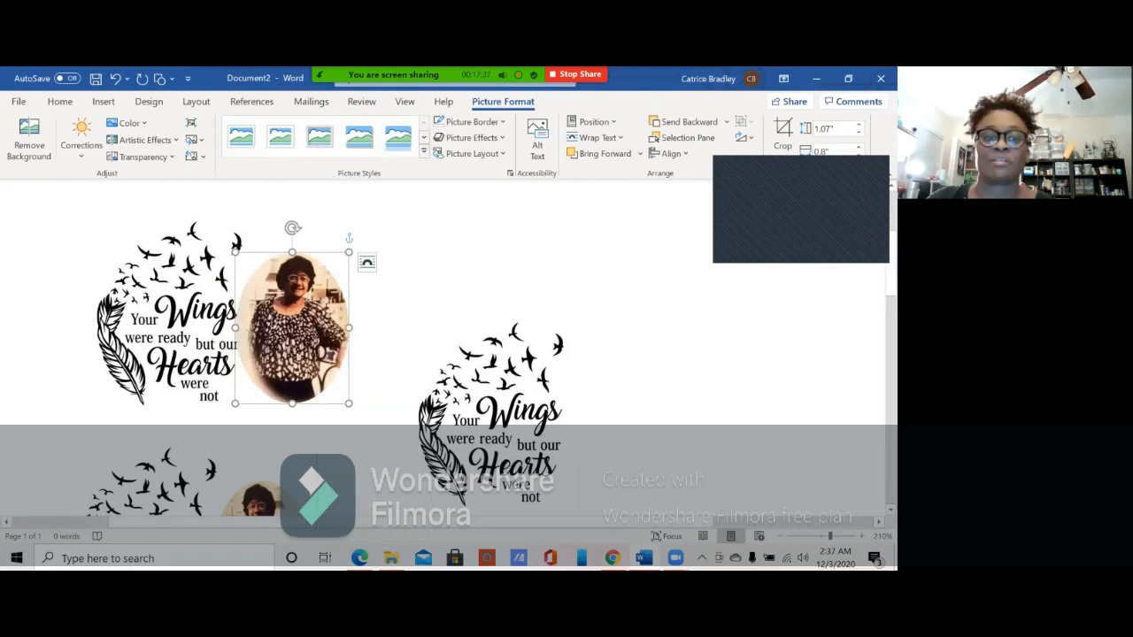
pyautogui.moveTo(292, 328)
pyautogui.mouseDown()
pyautogui.moveTo(300, 322)
pyautogui.moveTo(298, 332)
pyautogui.mouseUp()
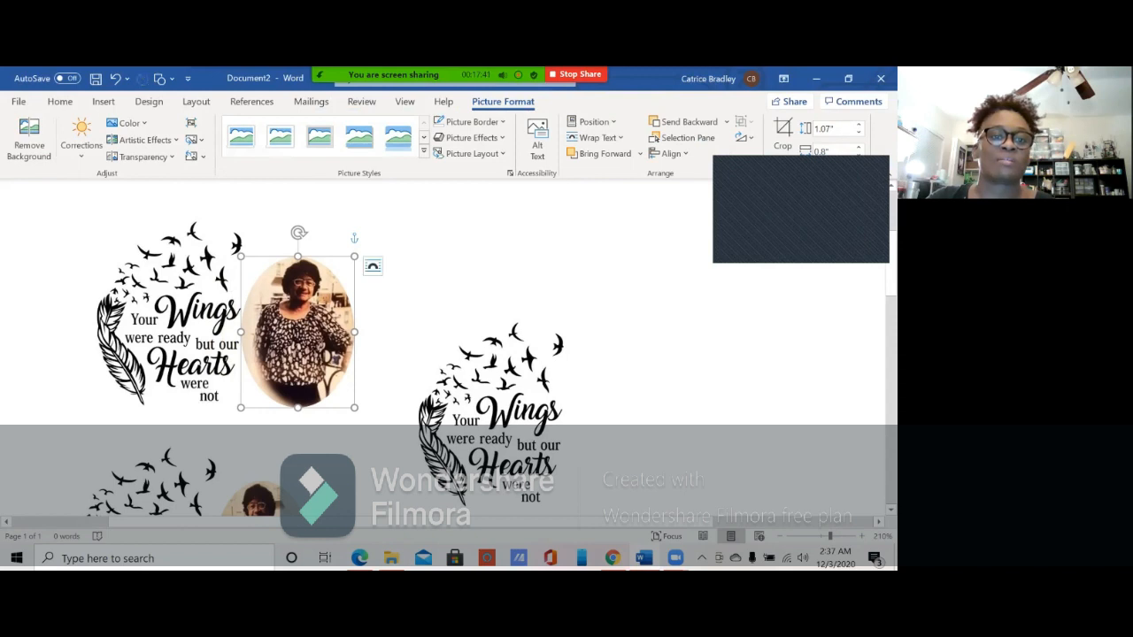
# Step: Open the picture formatting options for the uppermost quote picture and nudge the picture close against its oval photo
pyautogui.click(181, 326)
pyautogui.moveTo(181, 326)
pyautogui.mouseDown()
pyautogui.moveTo(209, 329)
pyautogui.moveTo(165, 322)
pyautogui.moveTo(189, 322)
pyautogui.moveTo(170, 322)
pyautogui.moveTo(180, 329)
pyautogui.mouseUp()
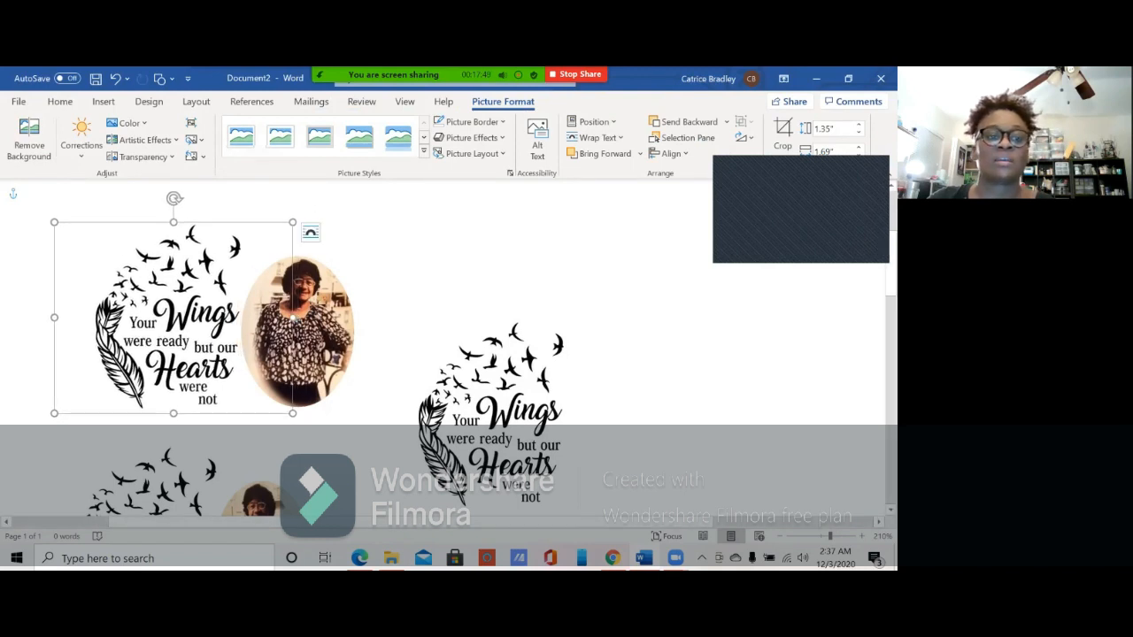
pyautogui.rightClick(180, 329)
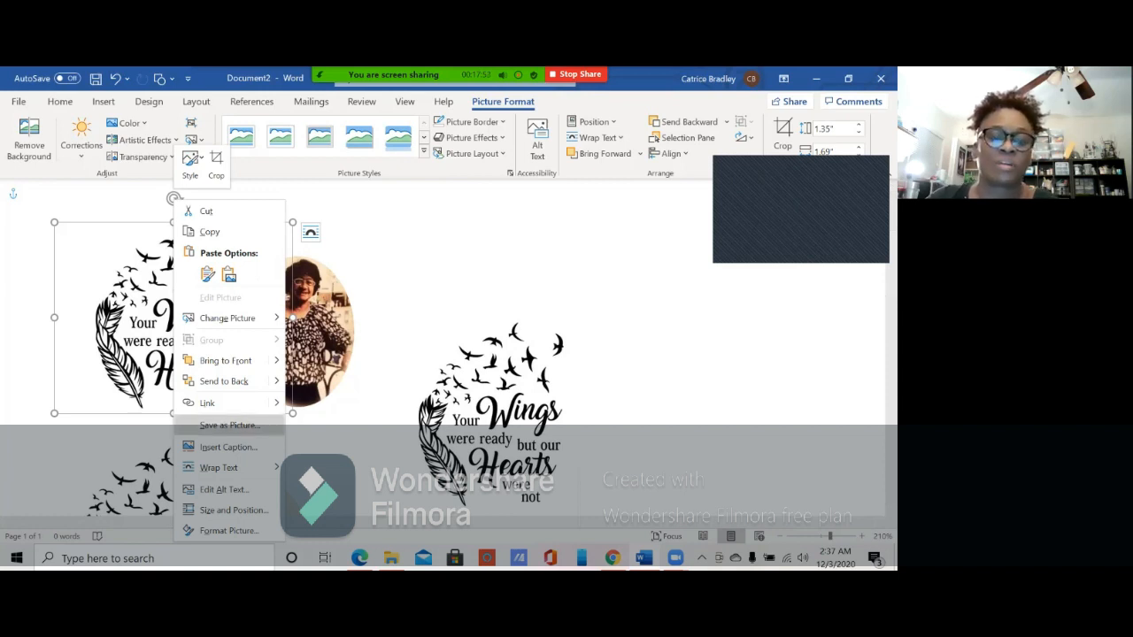
pyautogui.click(229, 530)
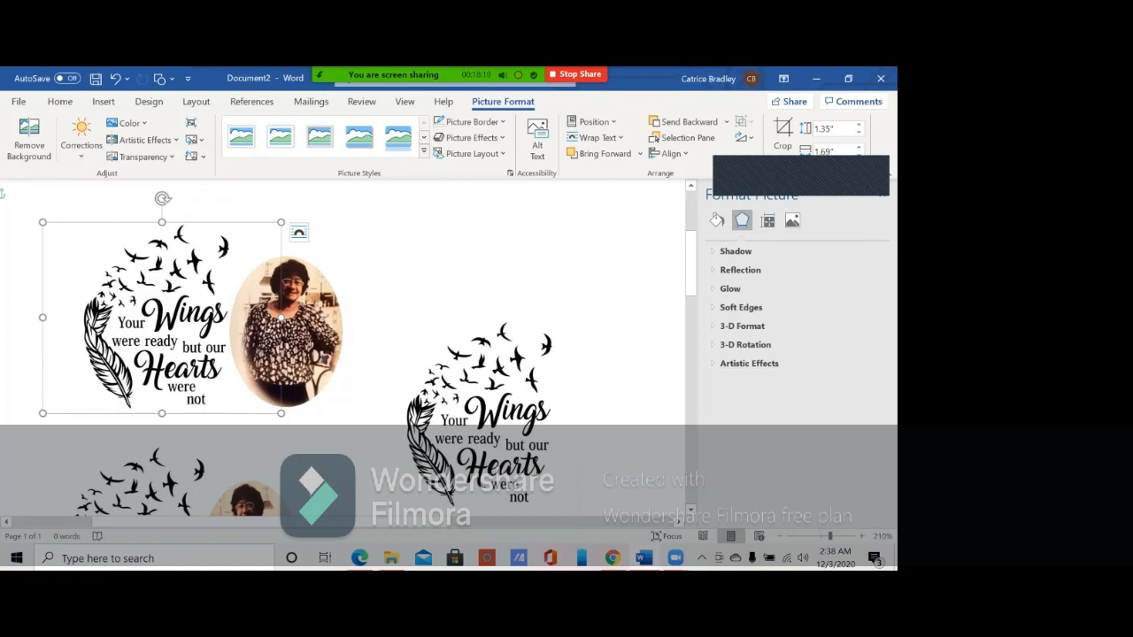
pyautogui.moveTo(162, 318); pyautogui.dragTo(169, 316)
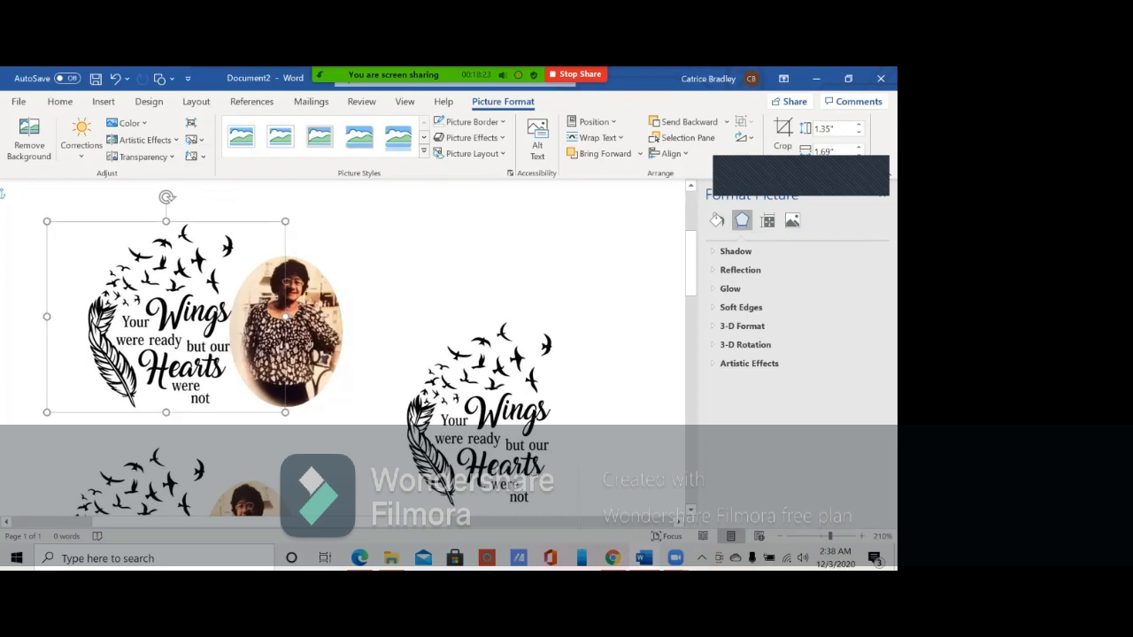
# Step: Move the separate quote picture down closer to the oval photo of the smiling woman in the orange-patterned top
pyautogui.scroll(-5, 345, 345)
pyautogui.scroll(1, 430, 372)
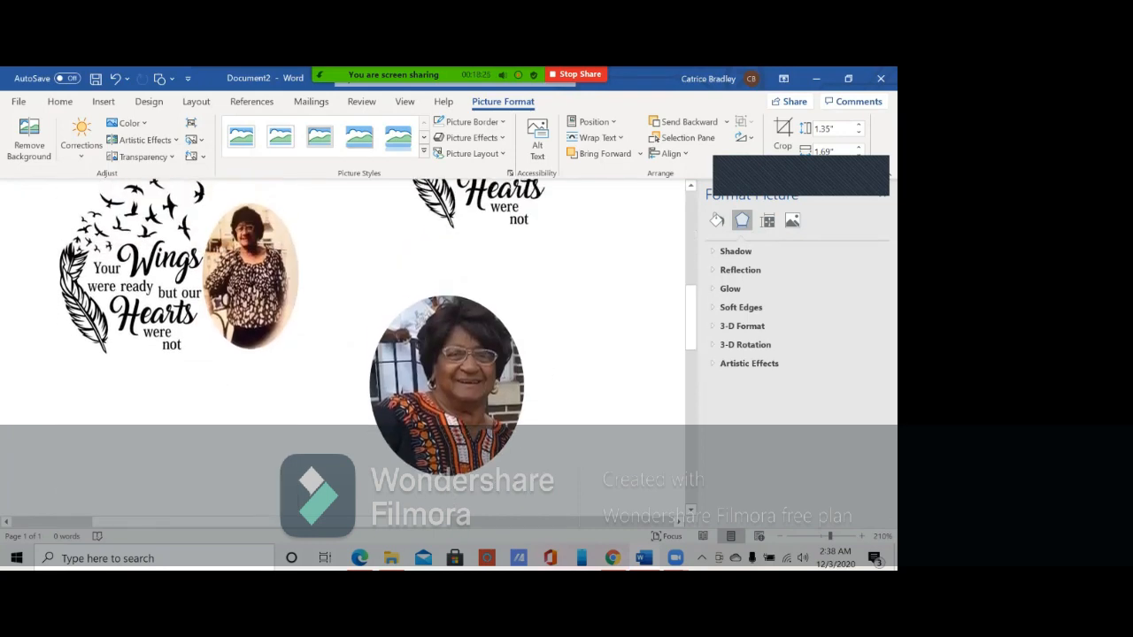
pyautogui.rightClick(429, 372)
pyautogui.scroll(4, 430, 371)
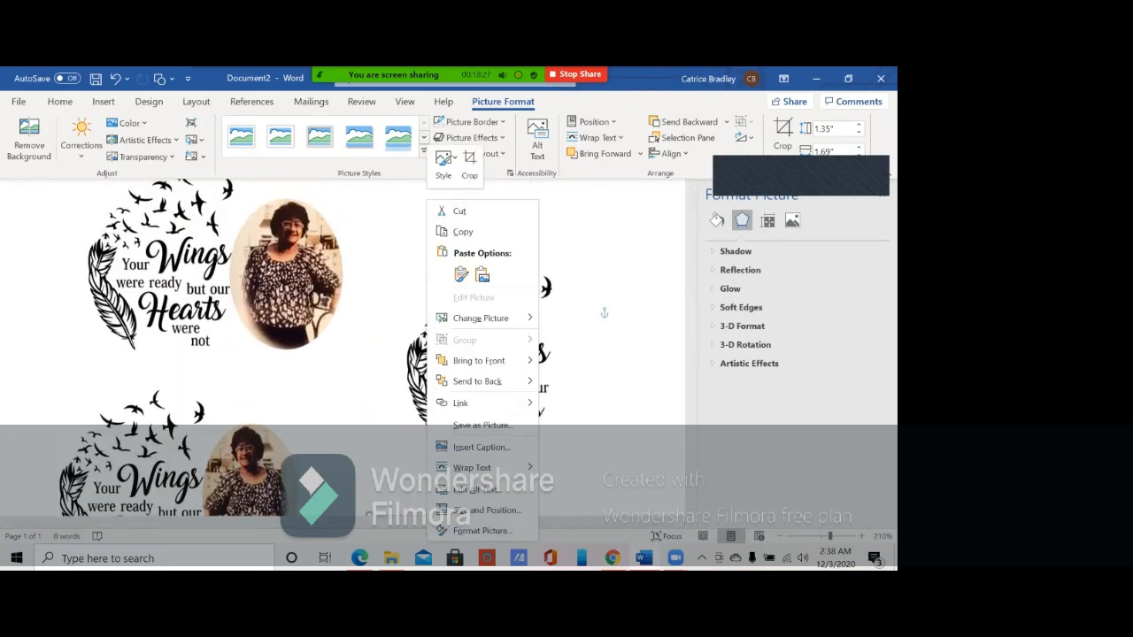
pyautogui.press('Escape')
pyautogui.moveTo(446, 378); pyautogui.dragTo(379, 468)
# Step: Move the large oval photo of the smiling woman up beside the quote picture's lettering
pyautogui.scroll(-5, 379, 468)
pyautogui.scroll(2, 379, 468)
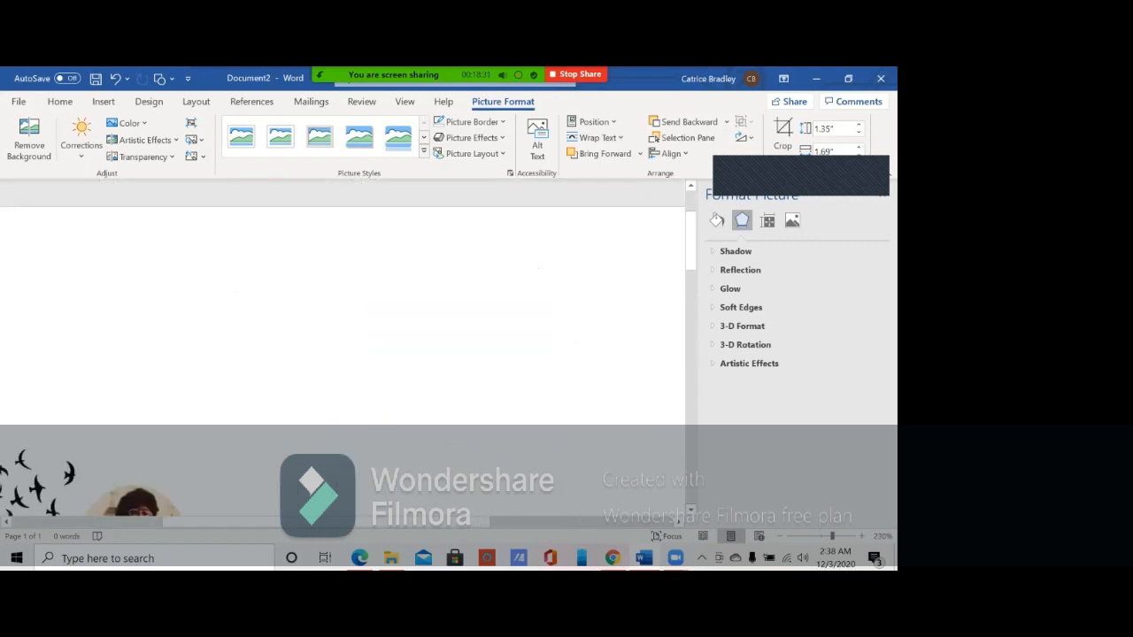
pyautogui.scroll(-5, 354, 354)
pyautogui.scroll(-2, 304, 398)
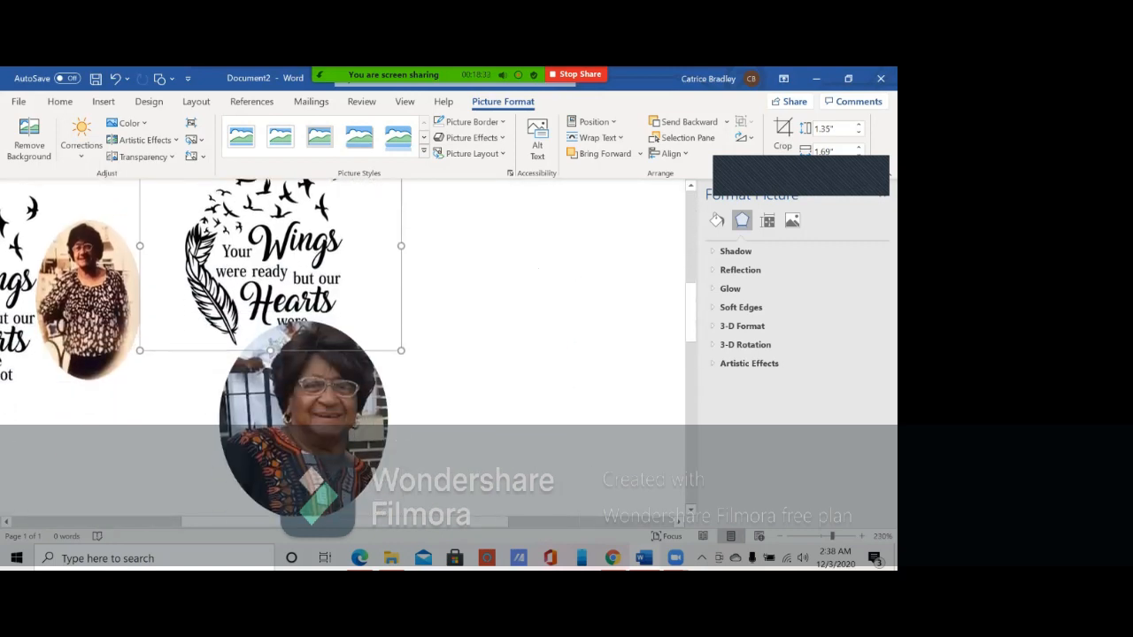
pyautogui.moveTo(304, 402); pyautogui.dragTo(426, 247)
pyautogui.scroll(3, 345, 301)
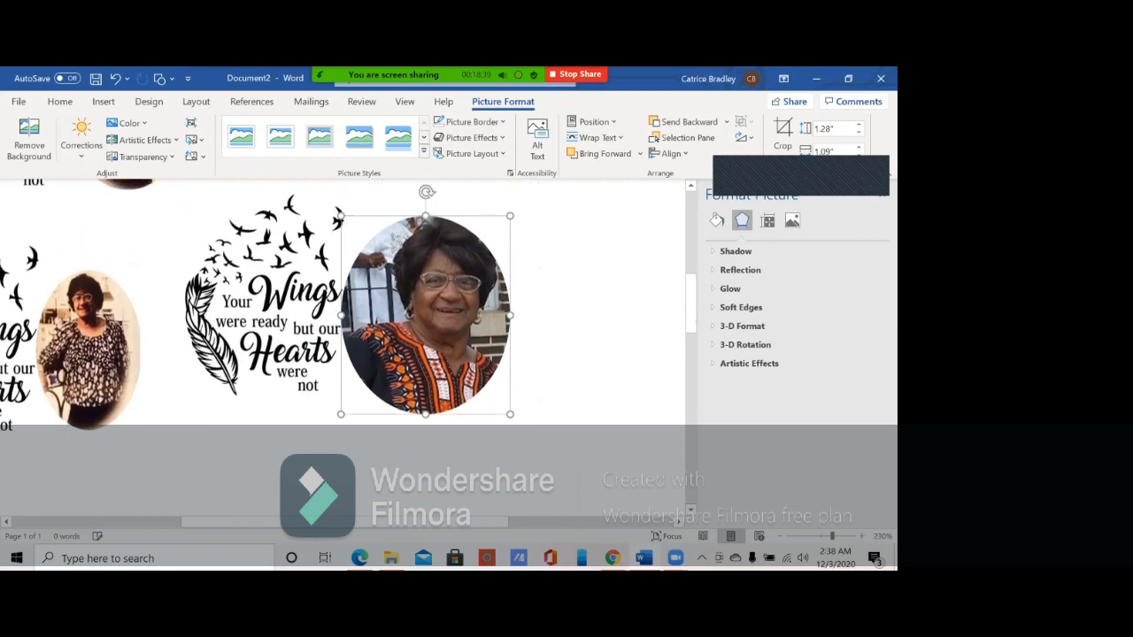
# Step: Shrink the oval photo to about 0.73 by 0.62 inches and set it close beside the quote's lettering
pyautogui.moveTo(509, 249); pyautogui.dragTo(439, 335)
pyautogui.press('Up')
pyautogui.moveTo(390, 371)
pyautogui.mouseDown()
pyautogui.moveTo(384, 331)
pyautogui.moveTo(394, 348)
pyautogui.mouseUp()
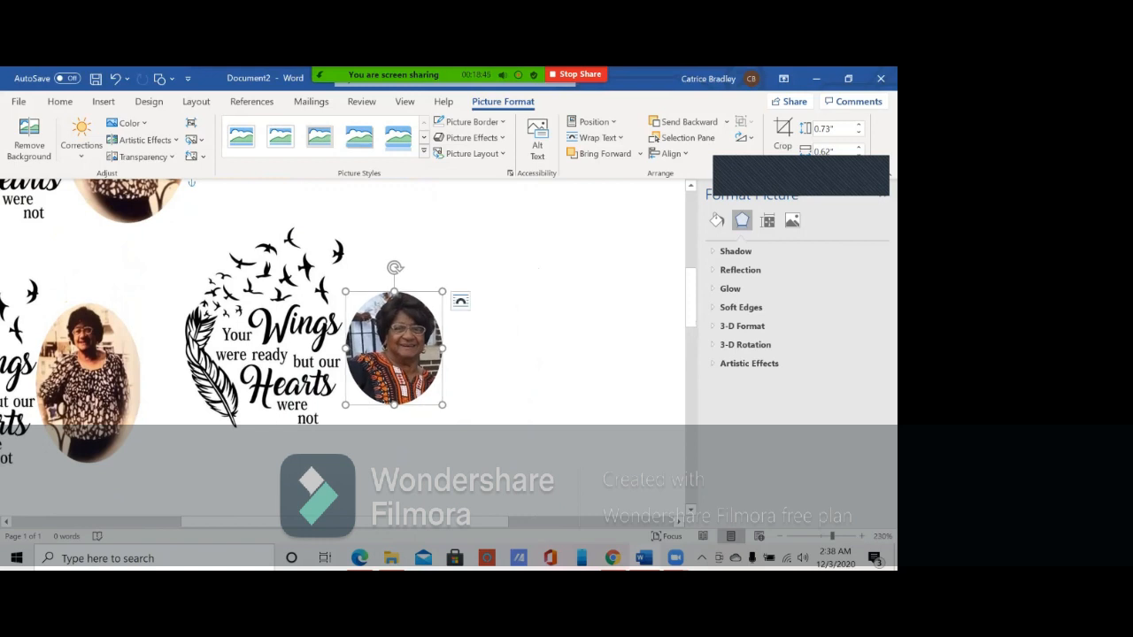
pyautogui.click(400, 329)
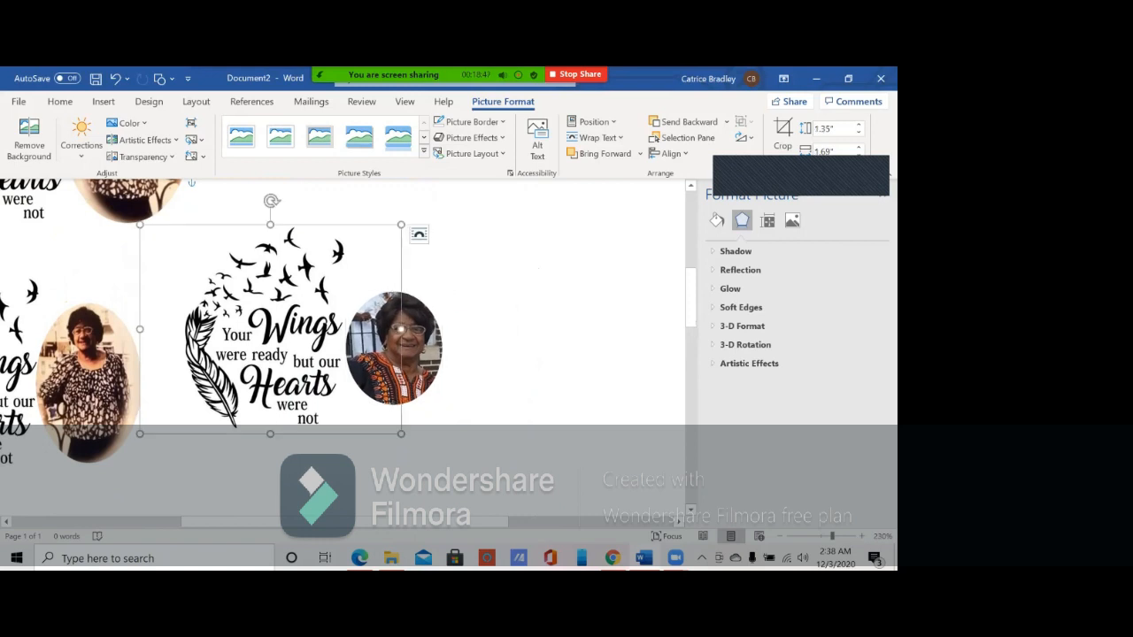
# Step: Shrink the separate quote picture to about 1.16 by 1.44 inches and move it against the oval photo
pyautogui.moveTo(401, 224); pyautogui.dragTo(363, 255)
pyautogui.moveTo(266, 349); pyautogui.dragTo(302, 345)
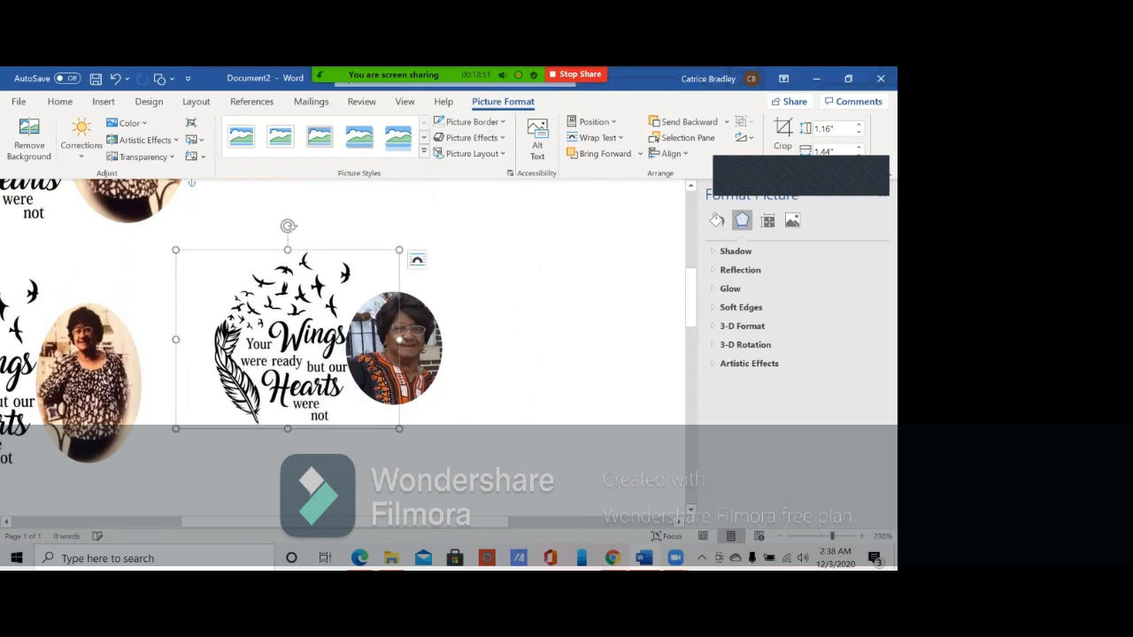
# Step: Enlarge the oval photo to about 0.86 by 0.73 inches and reposition it beside the quote's lettering
pyautogui.click(398, 340)
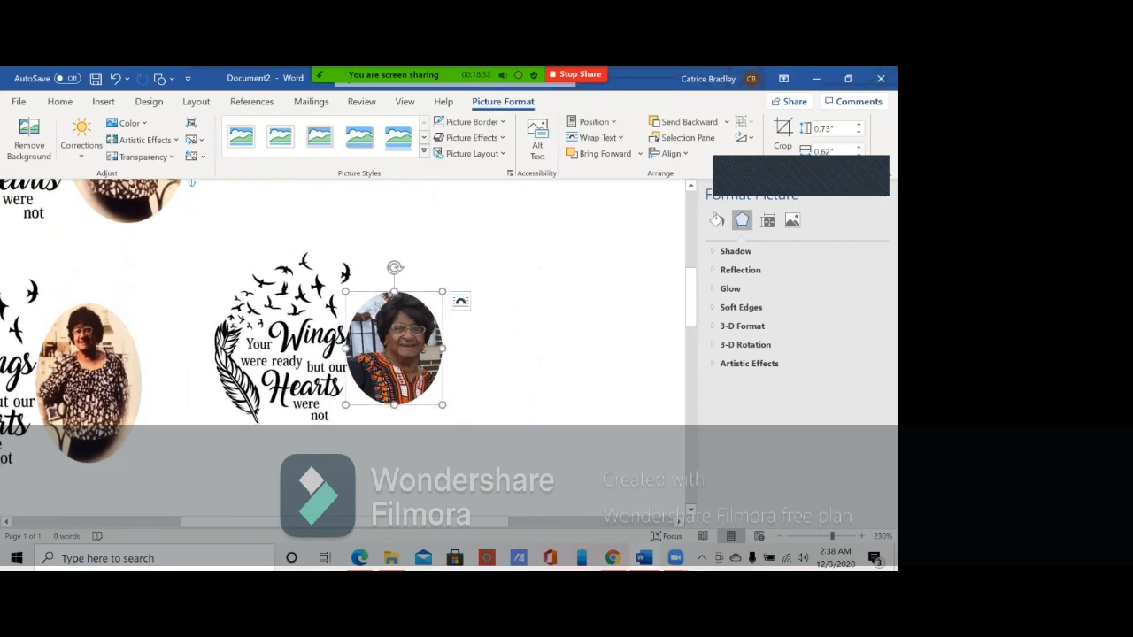
pyautogui.moveTo(442, 291); pyautogui.dragTo(458, 271)
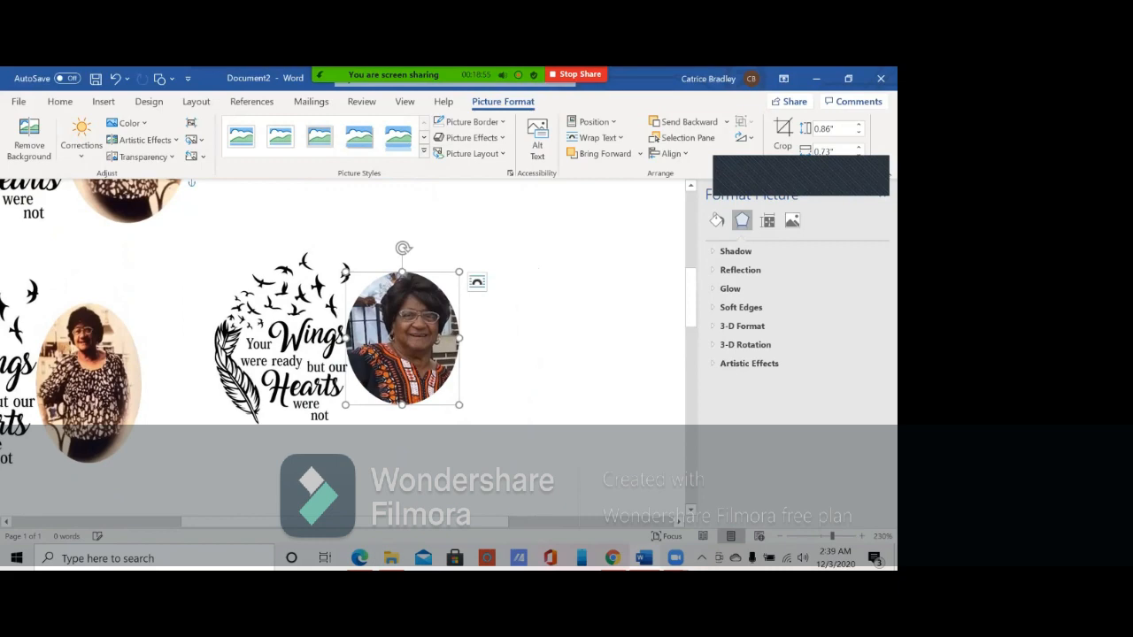
pyautogui.moveTo(403, 338); pyautogui.dragTo(405, 355)
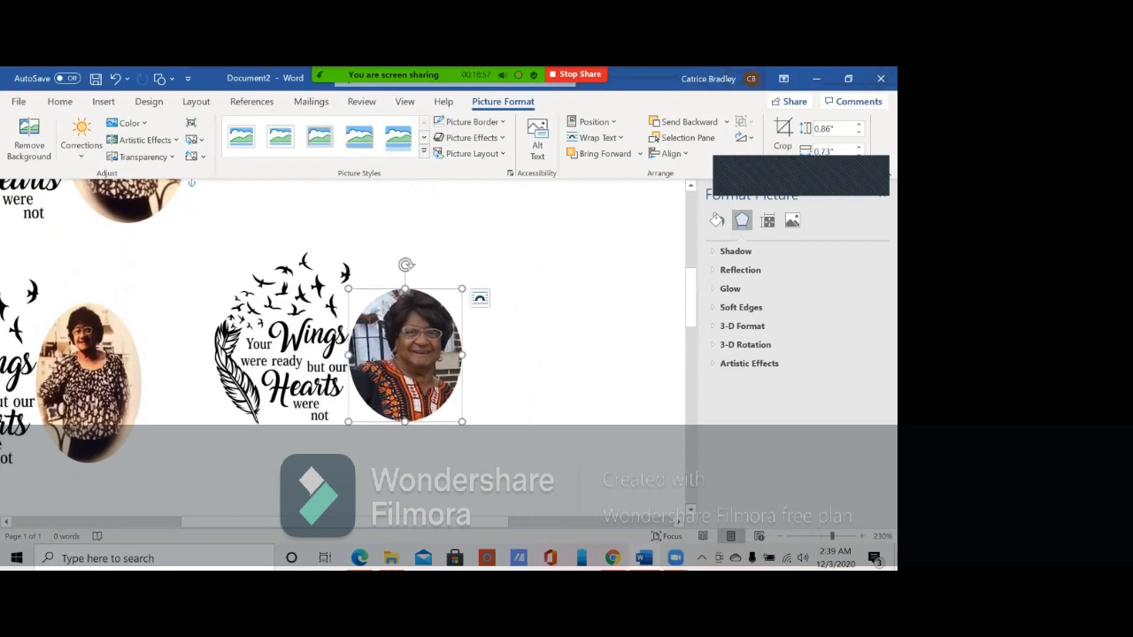
# Step: Delete the oval photo of the woman in the orange-patterned top and move its quote picture up beside the uppermost design
pyautogui.hscroll(-4, 345, 345)
pyautogui.scroll(2, 345, 345)
pyautogui.hscroll(3, 345, 345)
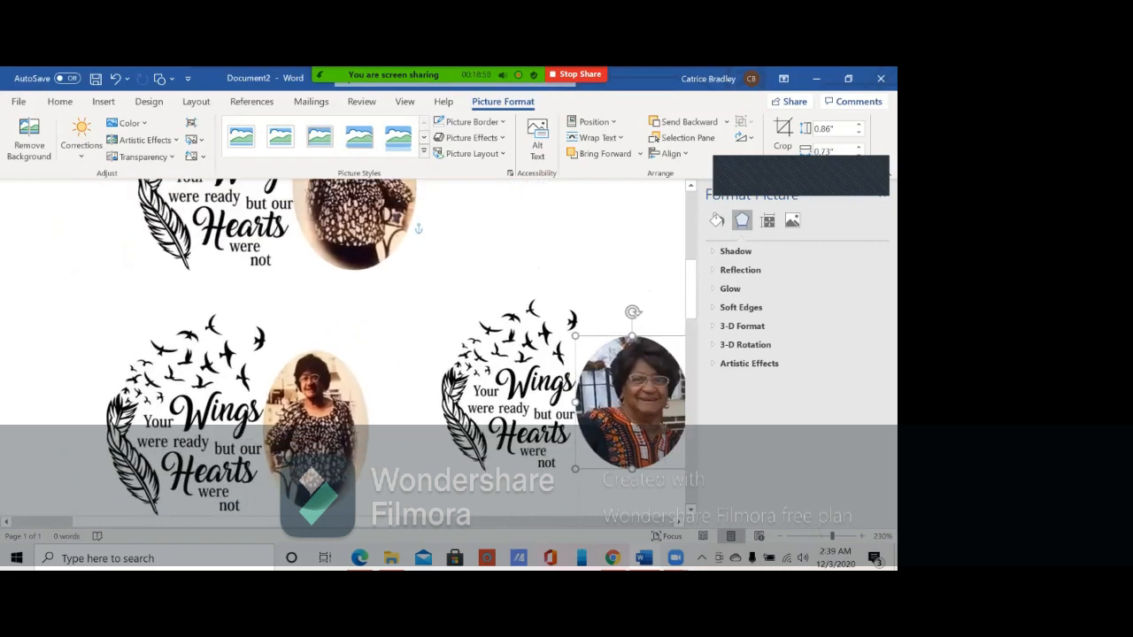
pyautogui.scroll(-2, 345, 345)
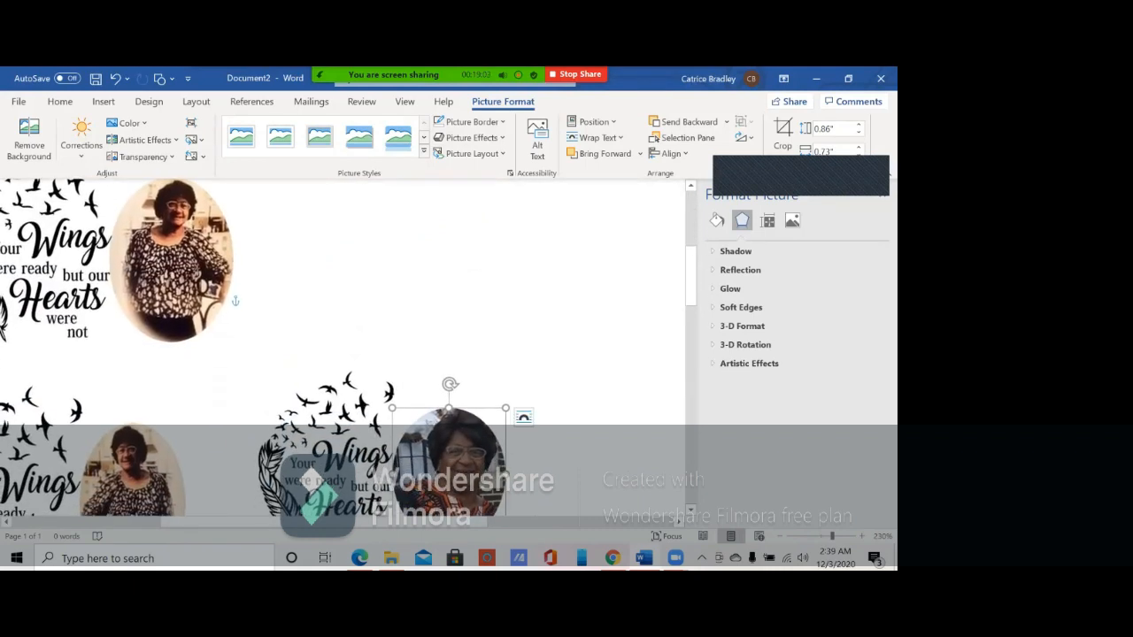
pyautogui.scroll(-1, 345, 345)
pyautogui.scroll(2, 345, 345)
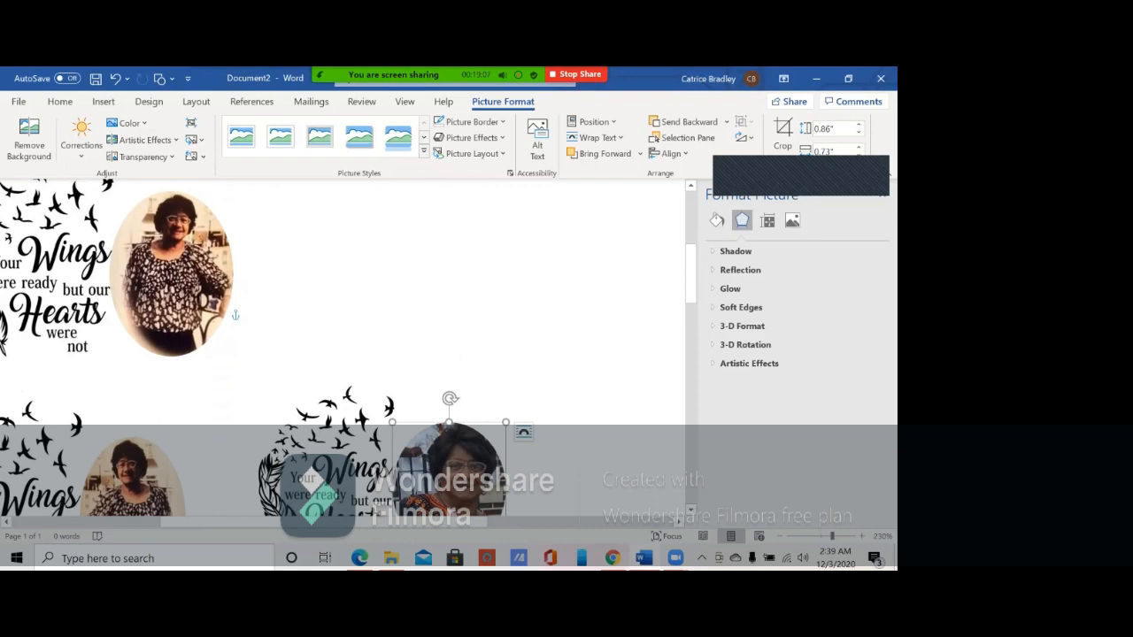
pyautogui.press('Delete')
pyautogui.click(332, 451)
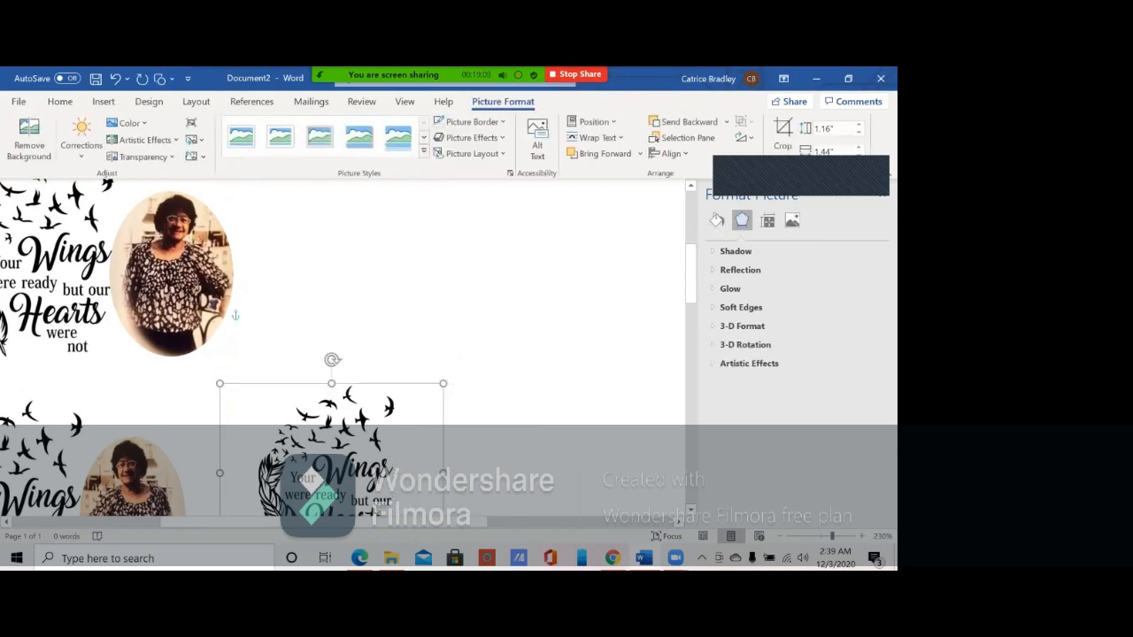
pyautogui.moveTo(332, 451); pyautogui.dragTo(359, 343)
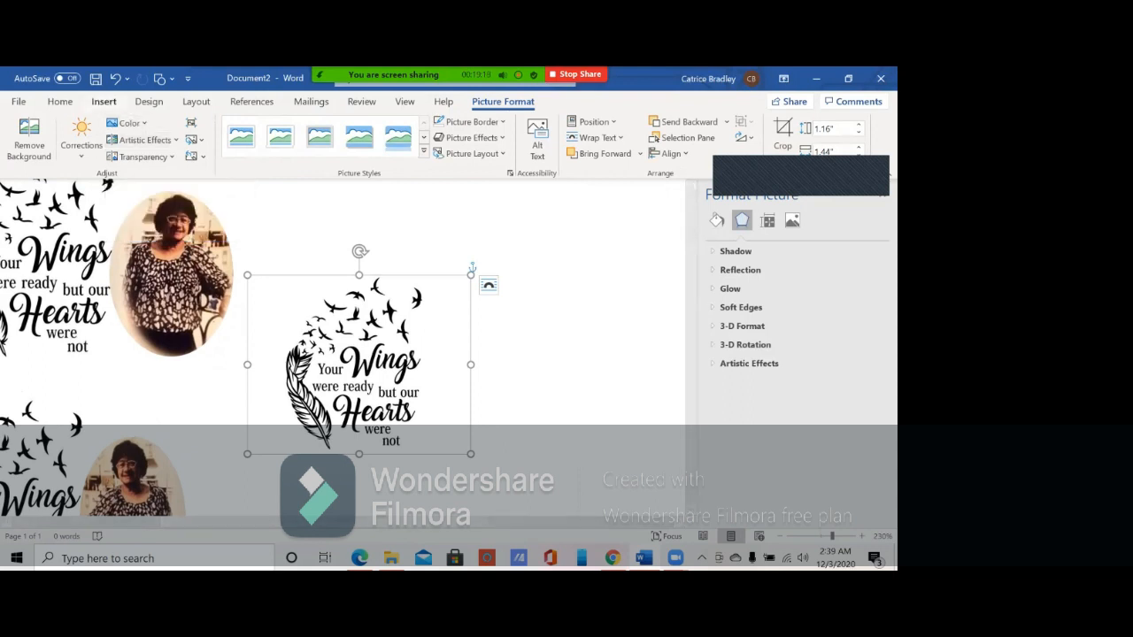
# Step: Insert the picture IMG_9126 from the device's Downloads folder
pyautogui.click(103, 101)
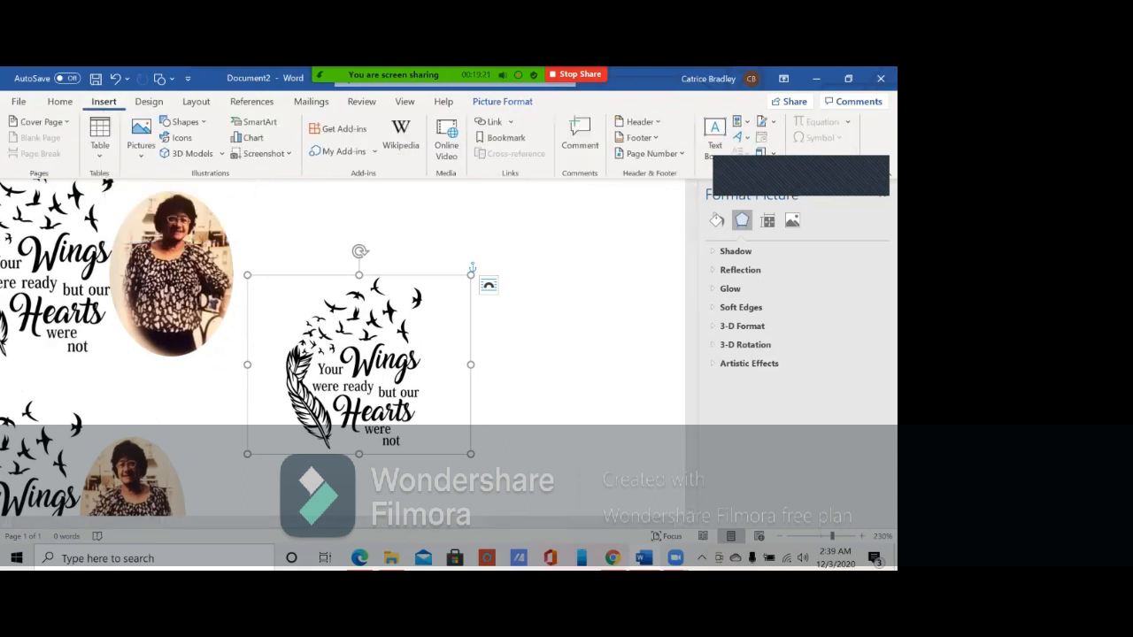
pyautogui.click(140, 139)
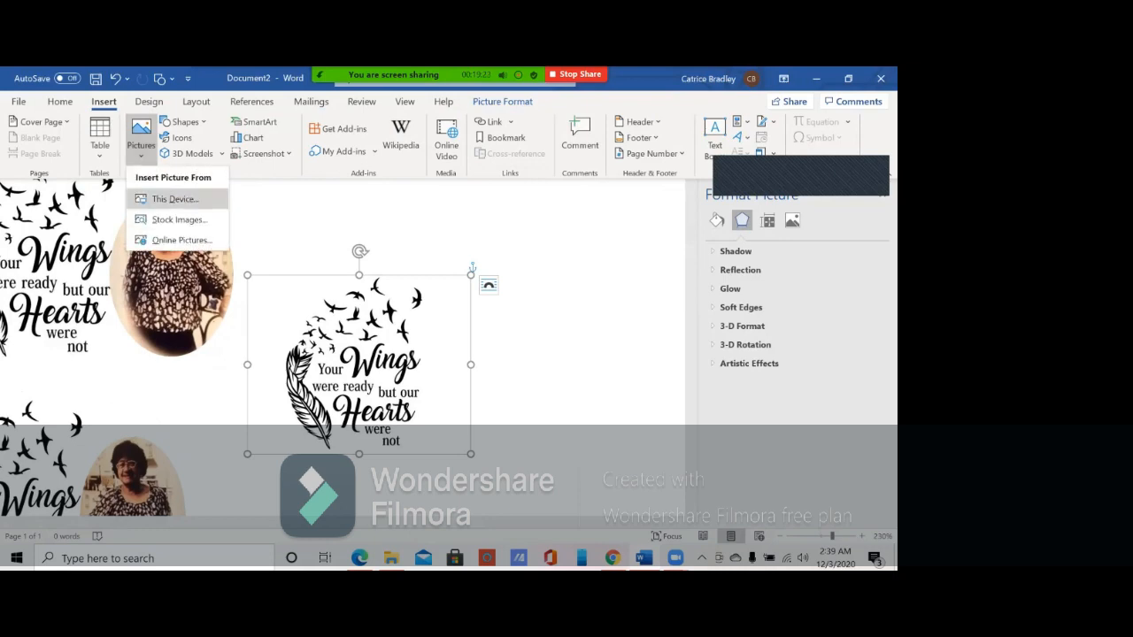
pyautogui.click(174, 198)
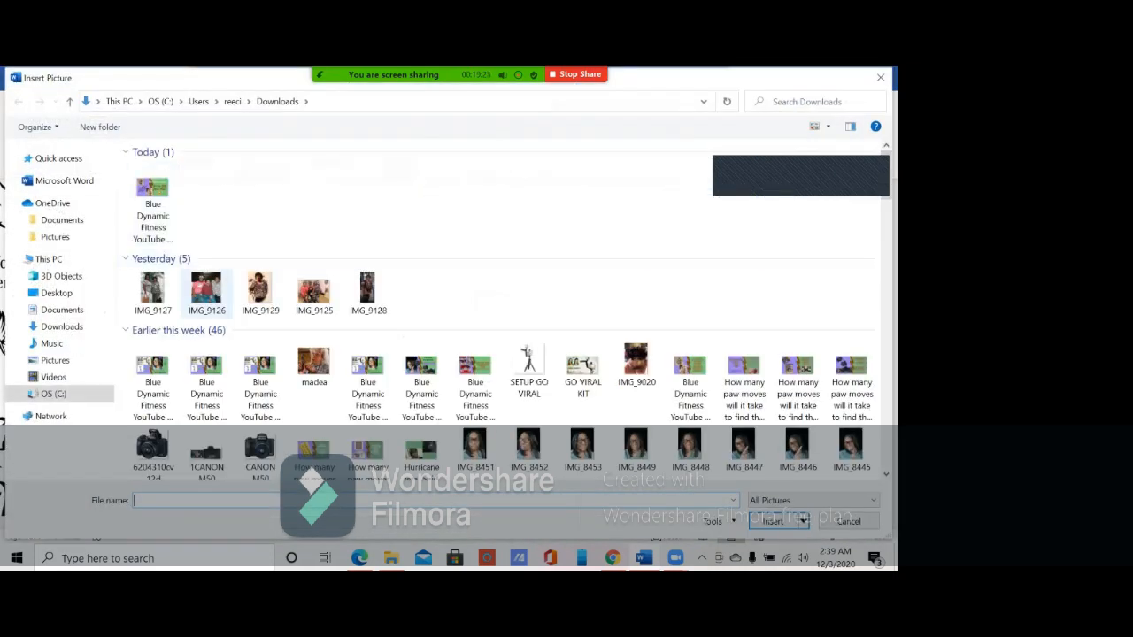
pyautogui.click(206, 292)
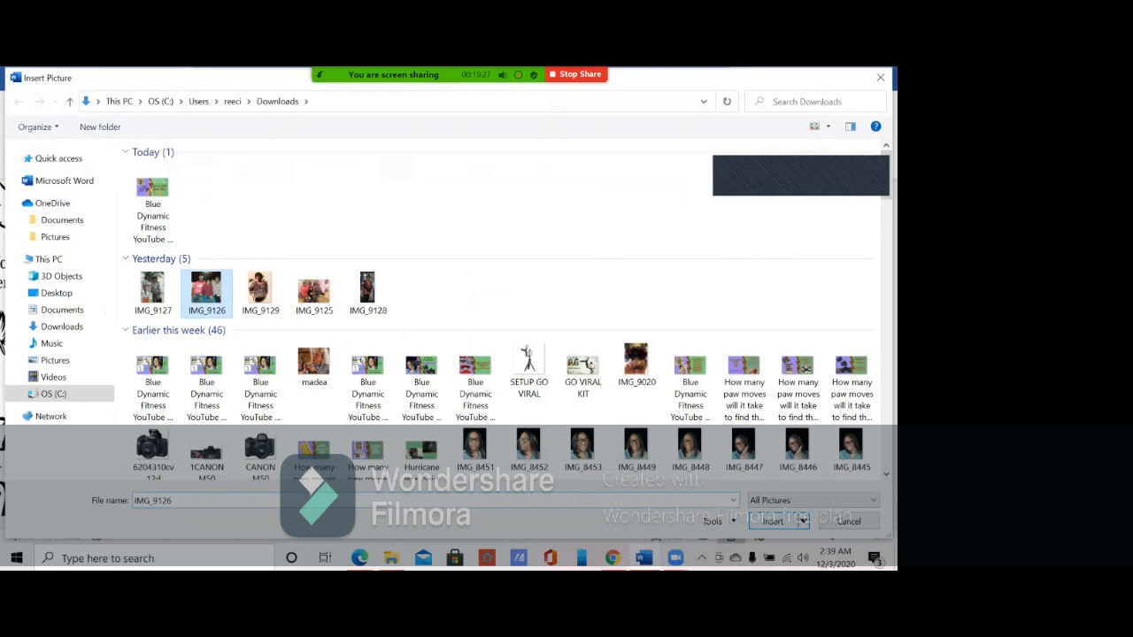
pyautogui.click(772, 521)
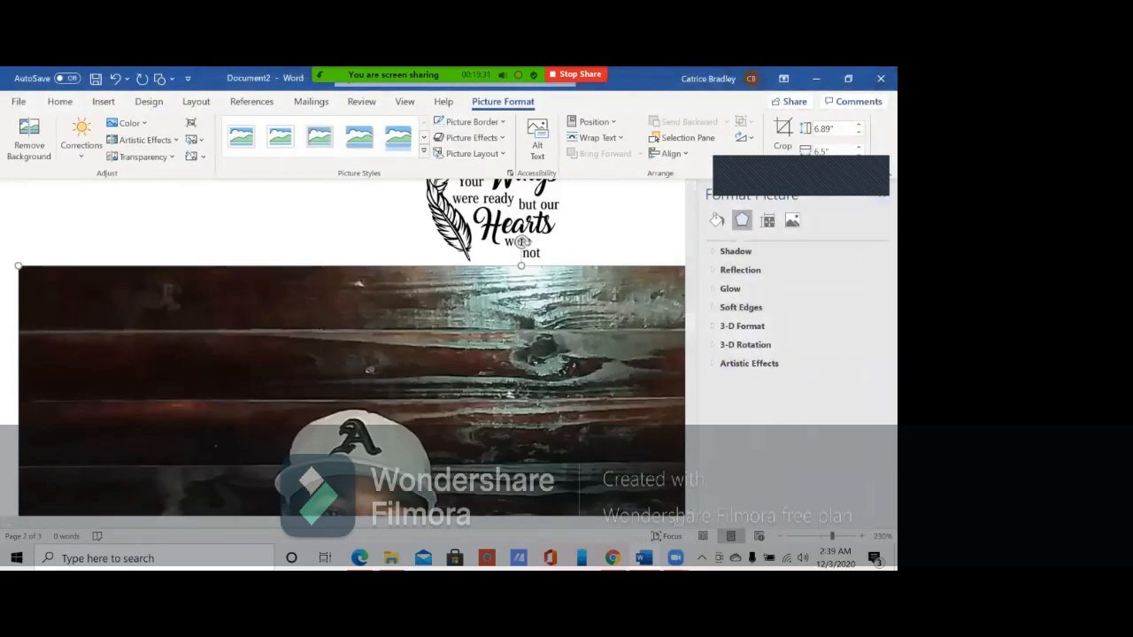
# Step: Close the picture formatting options and shrink the inserted group photo to about 1.28 by 1.21 inches
pyautogui.click(883, 194)
pyautogui.rightClick(777, 200)
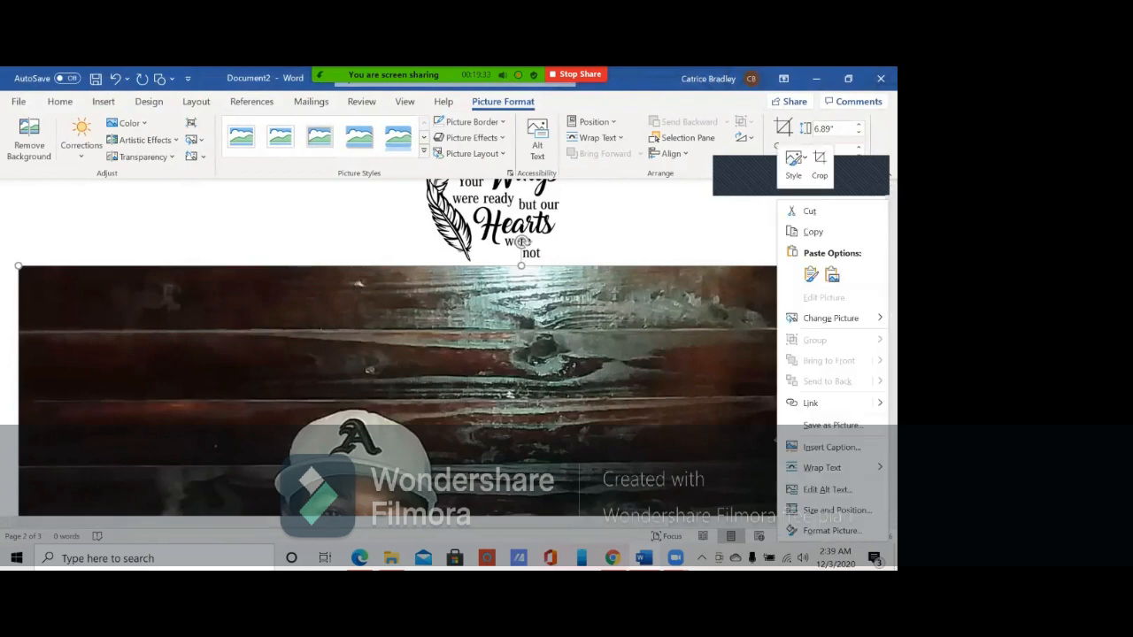
pyautogui.press('Escape')
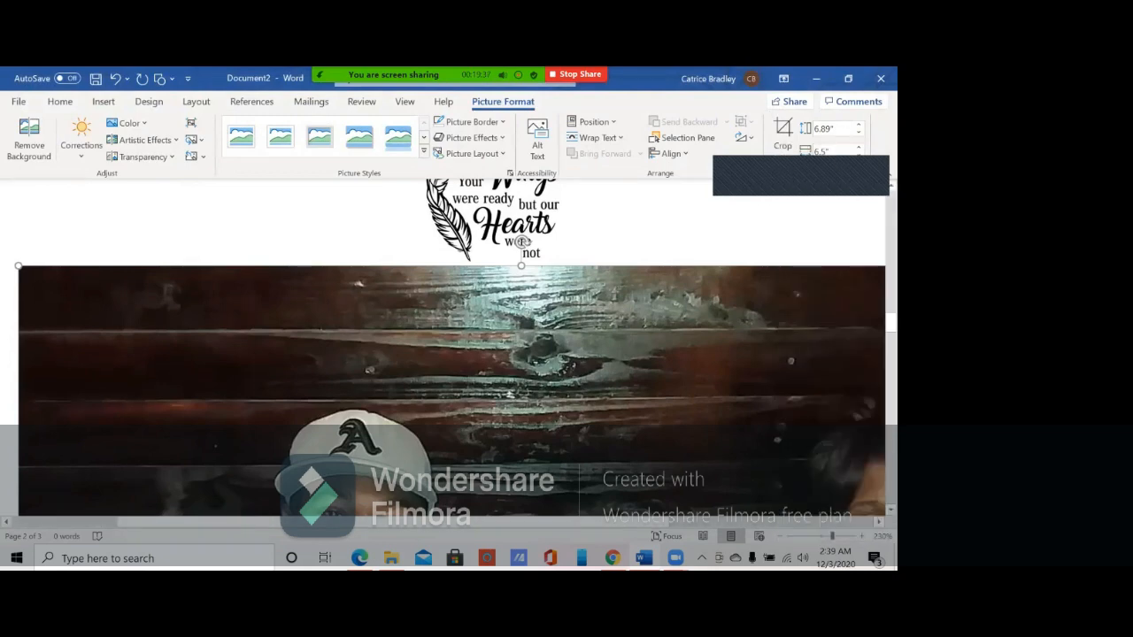
pyautogui.moveTo(18, 265); pyautogui.dragTo(292, 509)
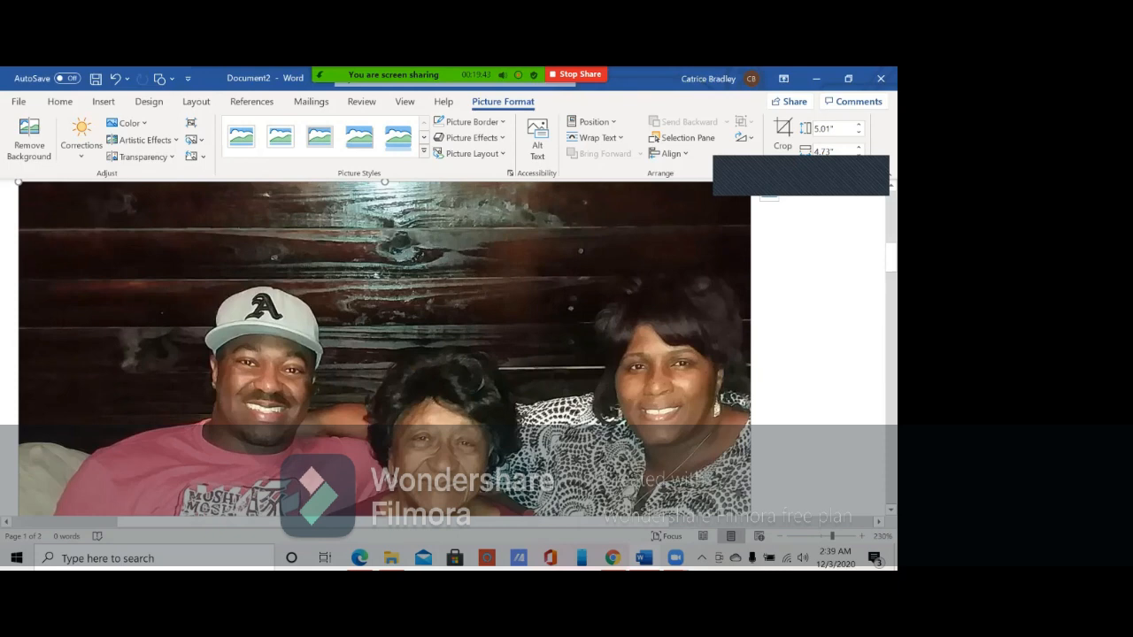
pyautogui.moveTo(19, 181); pyautogui.dragTo(259, 435)
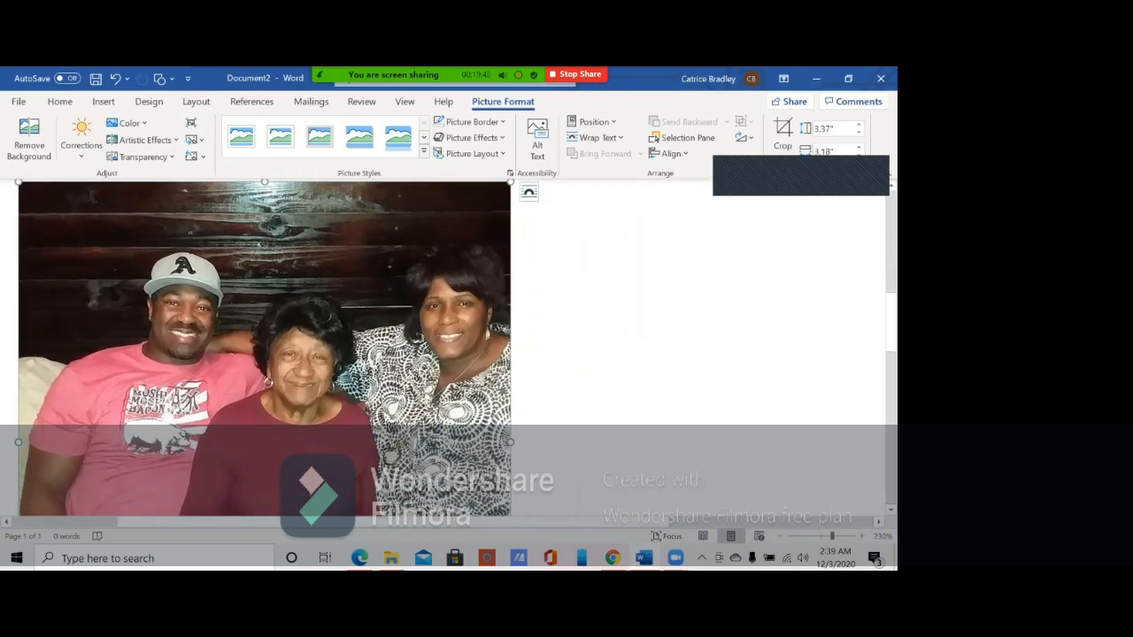
pyautogui.moveTo(18, 181); pyautogui.dragTo(196, 370)
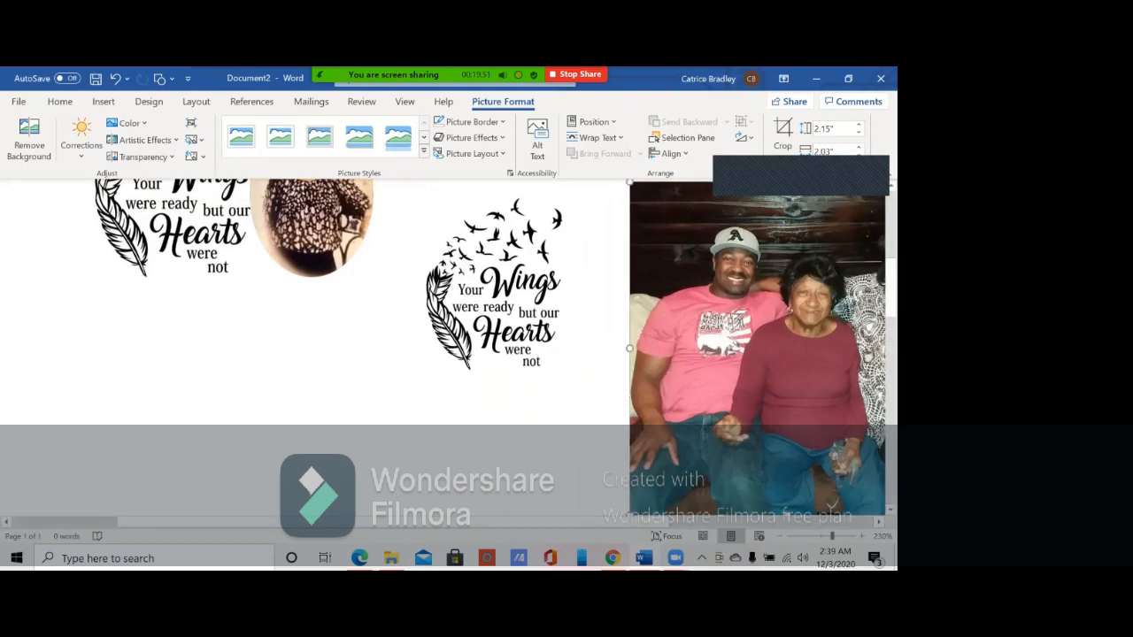
pyautogui.moveTo(629, 181); pyautogui.dragTo(756, 316)
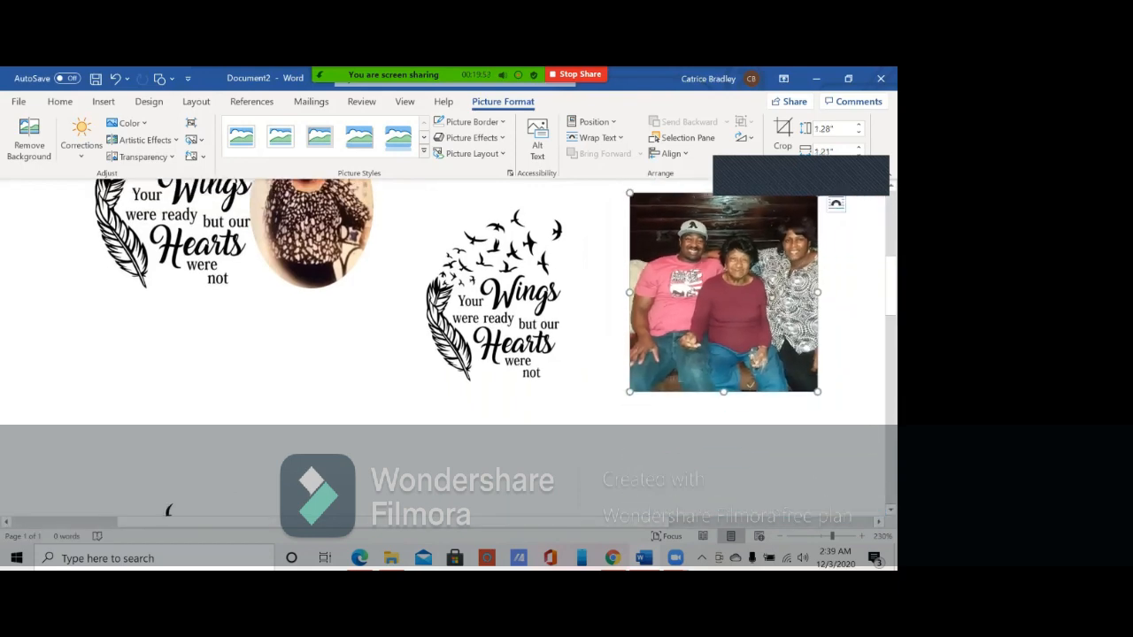
pyautogui.rightClick(740, 202)
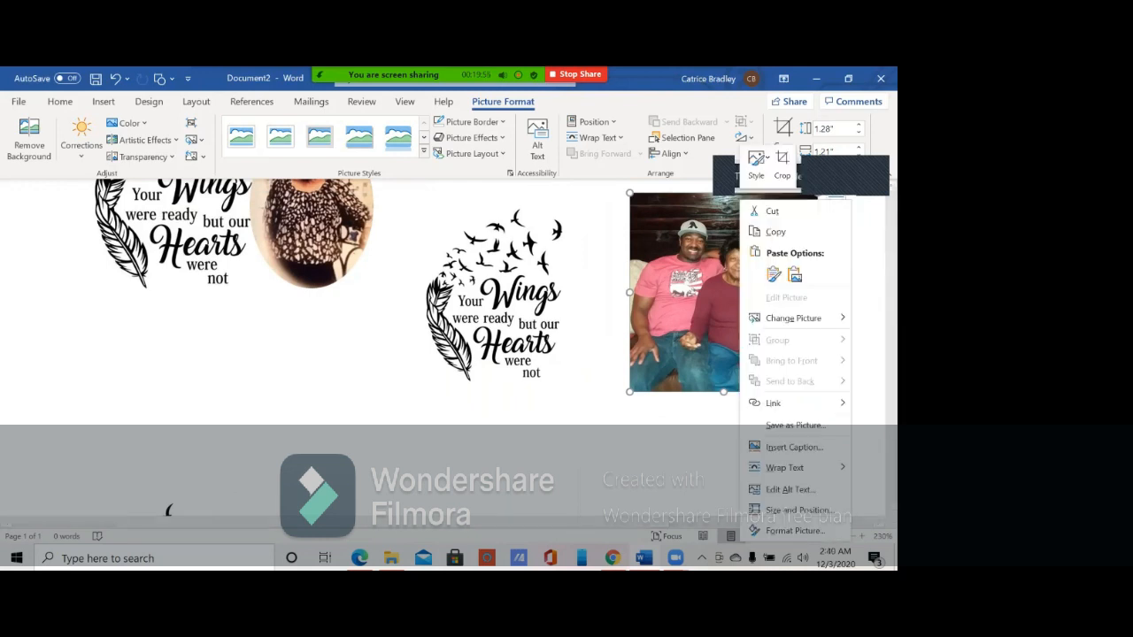
pyautogui.press('Escape')
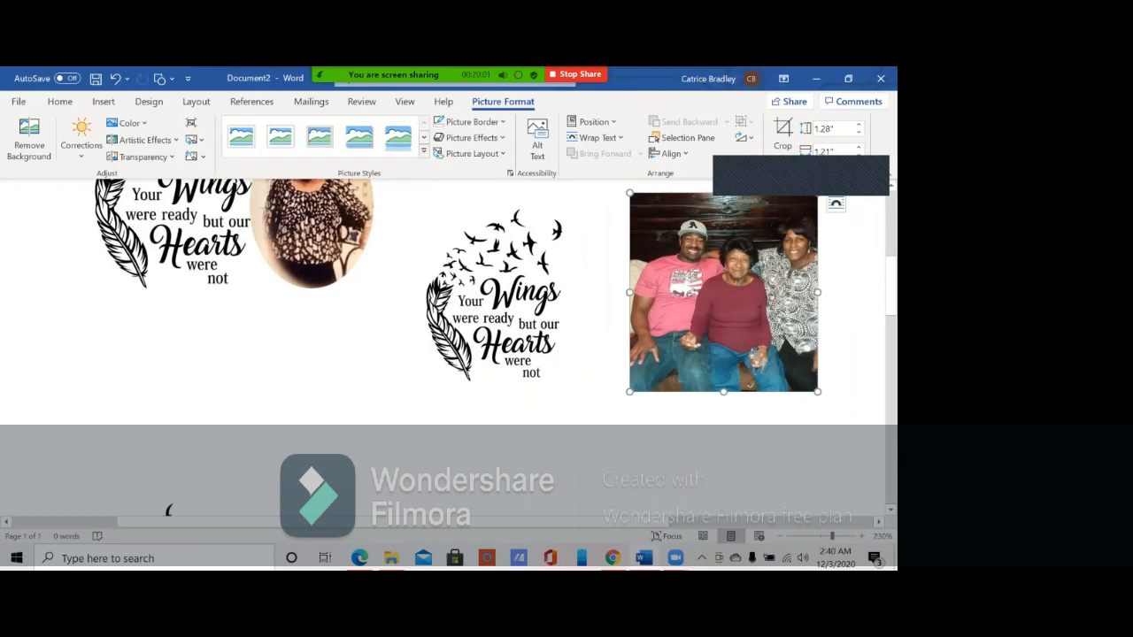
# Step: Crop the group photo to only the woman in the maroon top, about 0.66 by 0.35 inches
pyautogui.click(782, 133)
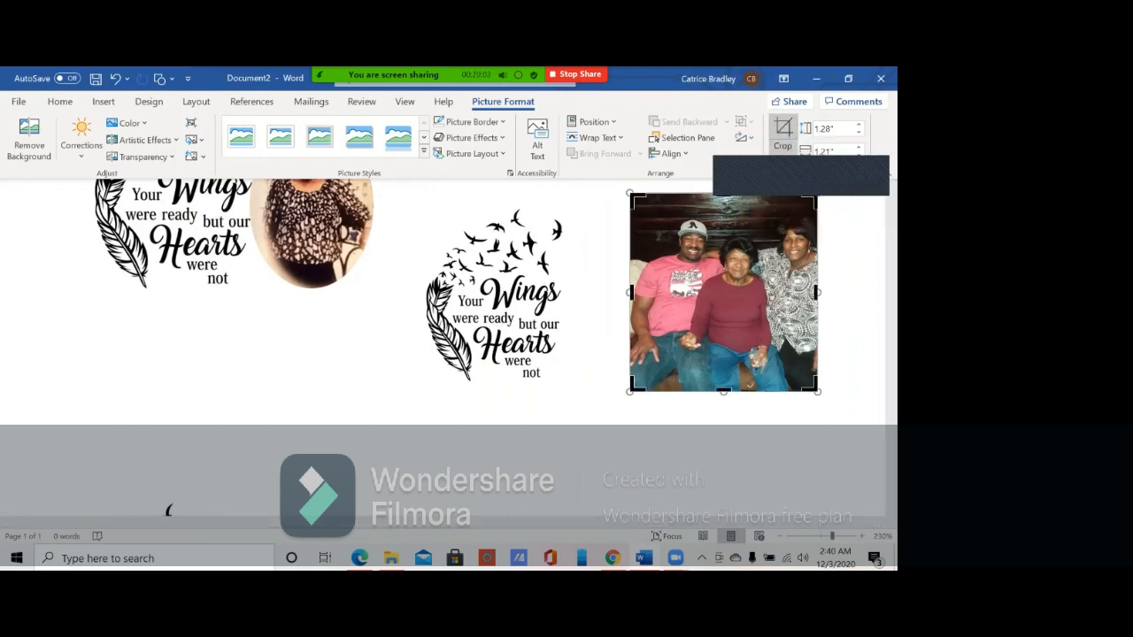
pyautogui.moveTo(723, 196); pyautogui.dragTo(723, 237)
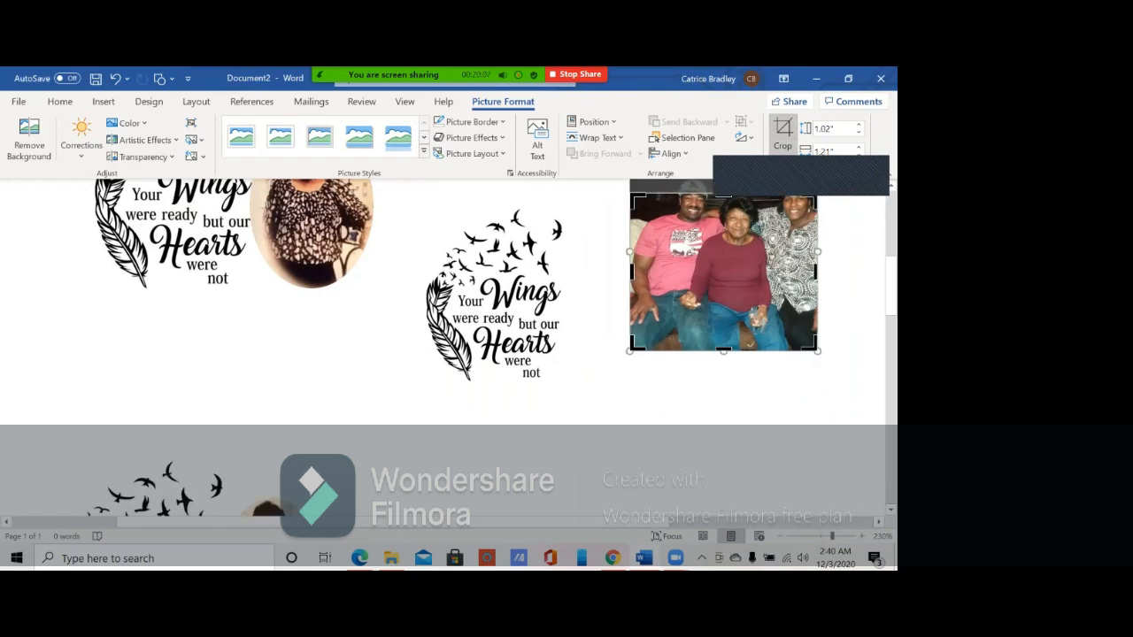
pyautogui.moveTo(632, 265); pyautogui.dragTo(709, 266)
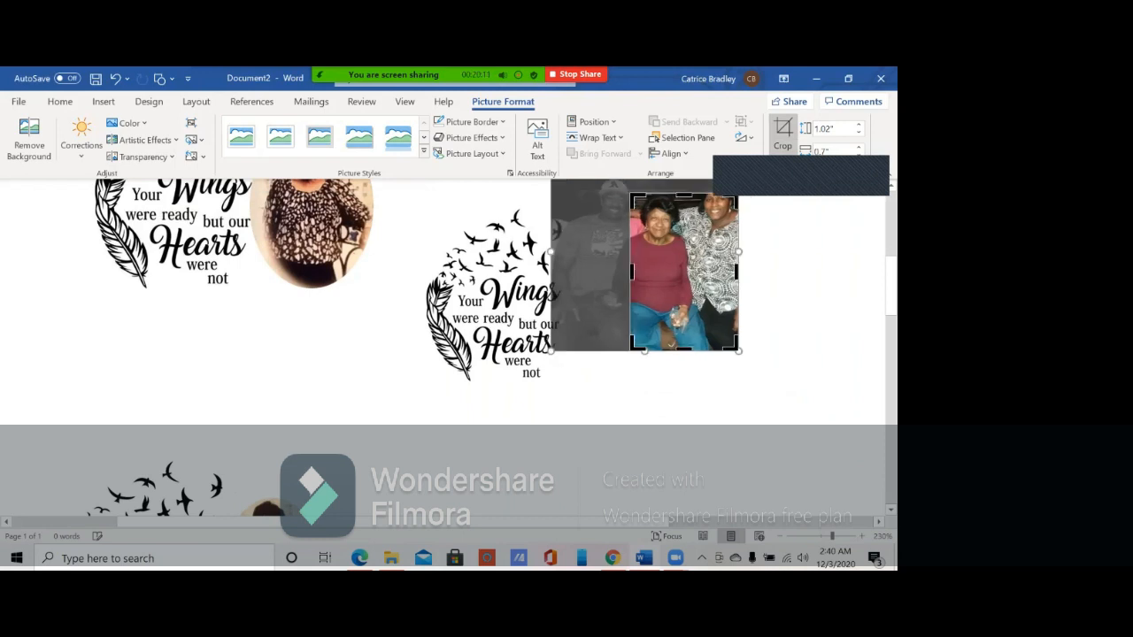
pyautogui.moveTo(683, 350); pyautogui.dragTo(684, 294)
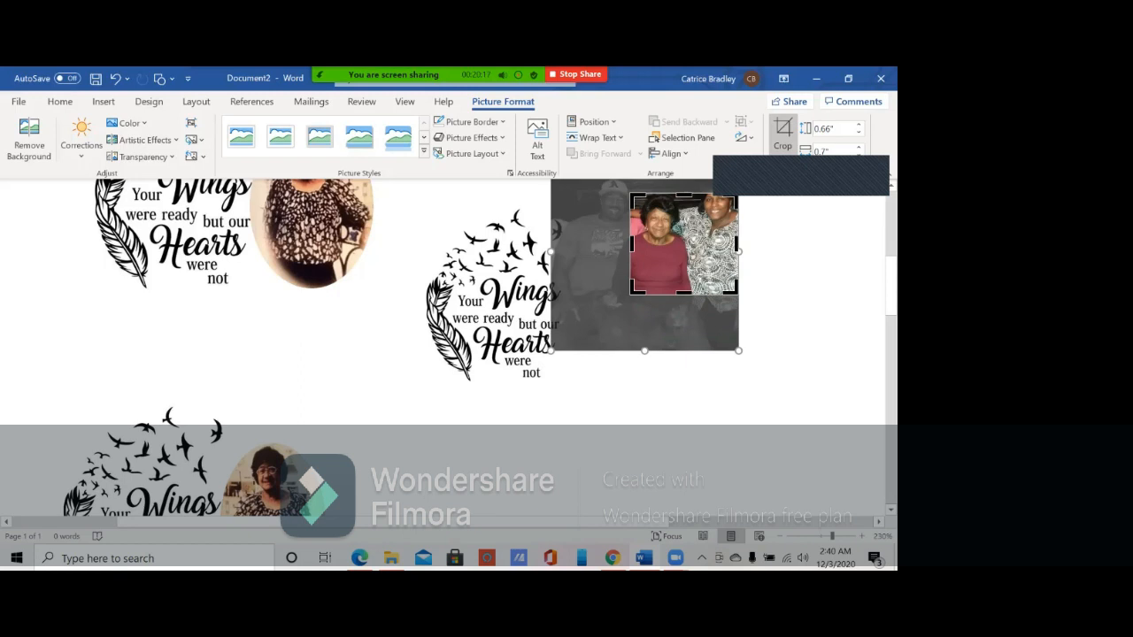
pyautogui.moveTo(737, 243); pyautogui.dragTo(684, 244)
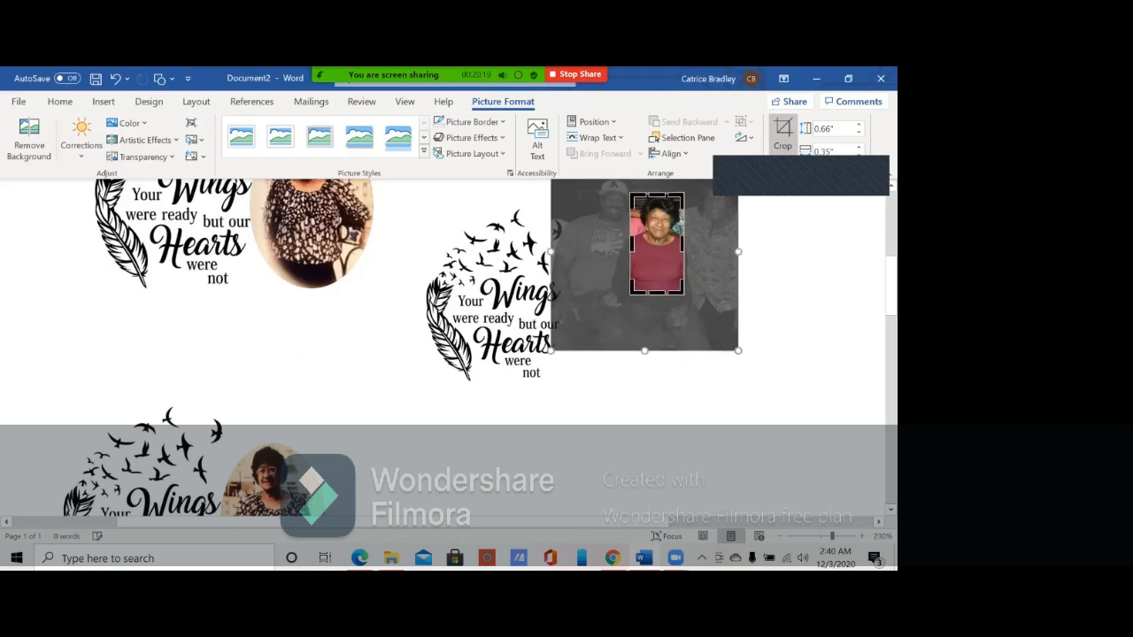
pyautogui.click(779, 285)
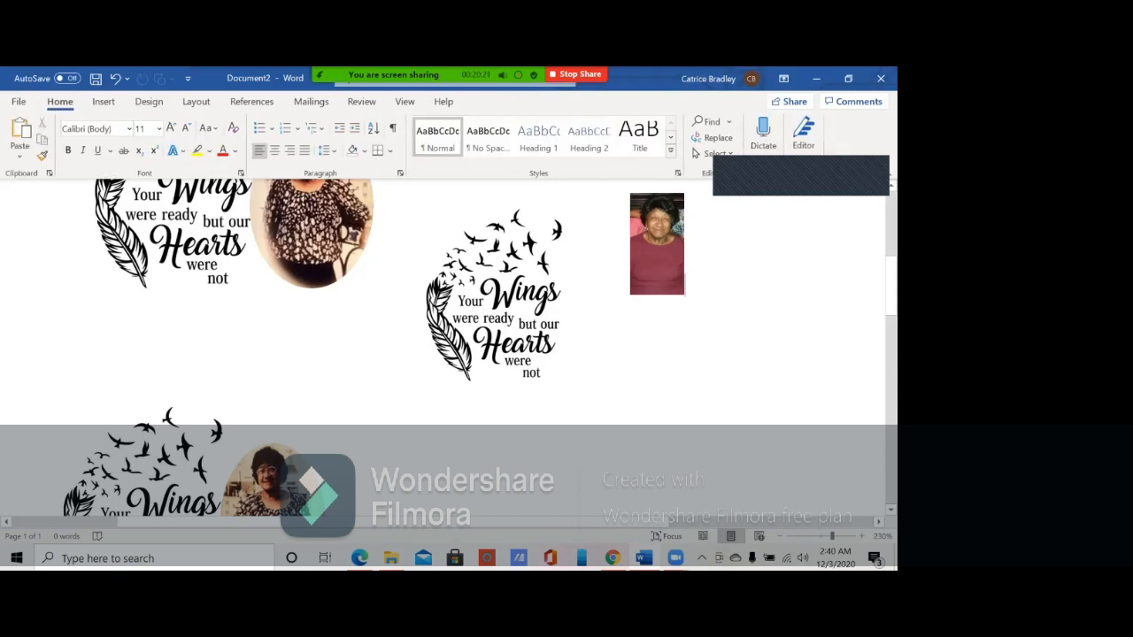
# Step: Try to move the cropped photo toward the quote picture, and shift the quote picture slightly down and left
pyautogui.click(657, 252)
pyautogui.moveTo(656, 252); pyautogui.dragTo(613, 329)
pyautogui.moveTo(657, 297); pyautogui.dragTo(615, 305)
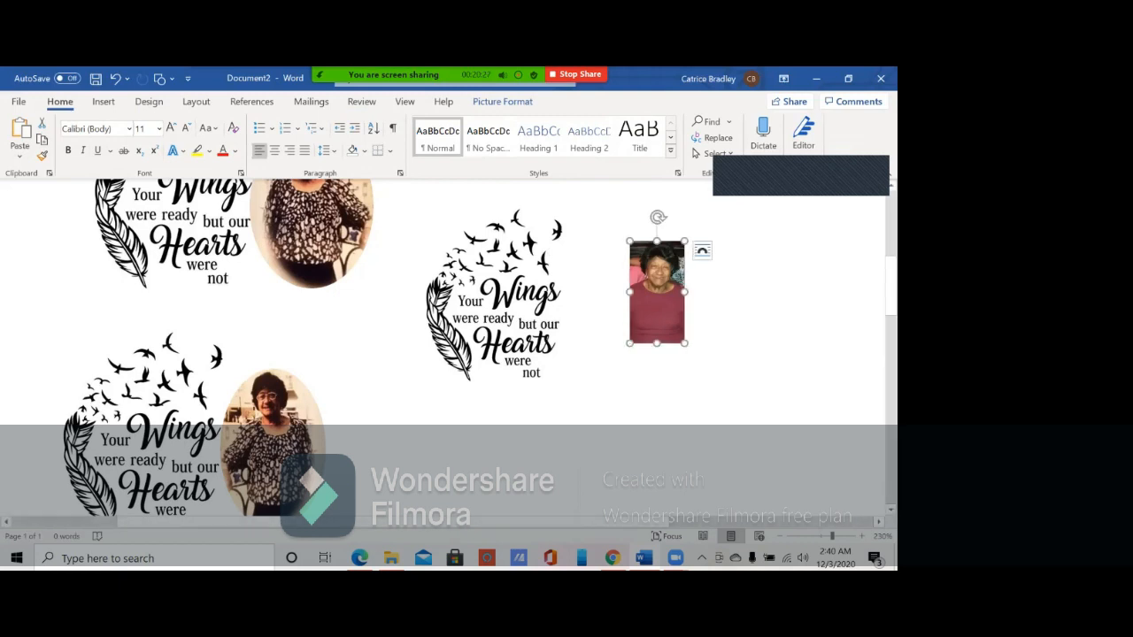
pyautogui.moveTo(505, 306)
pyautogui.mouseDown()
pyautogui.moveTo(589, 306)
pyautogui.moveTo(493, 321)
pyautogui.mouseUp()
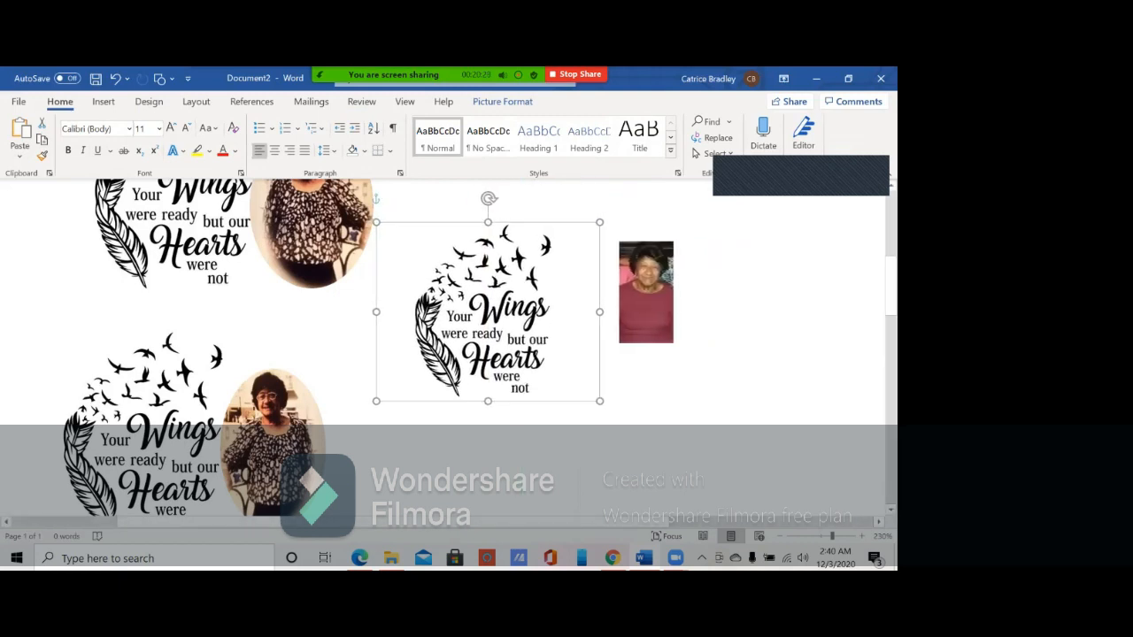
# Step: Set the cropped photo's text wrapping to Square and move it right beside the quote's lettering
pyautogui.click(646, 296)
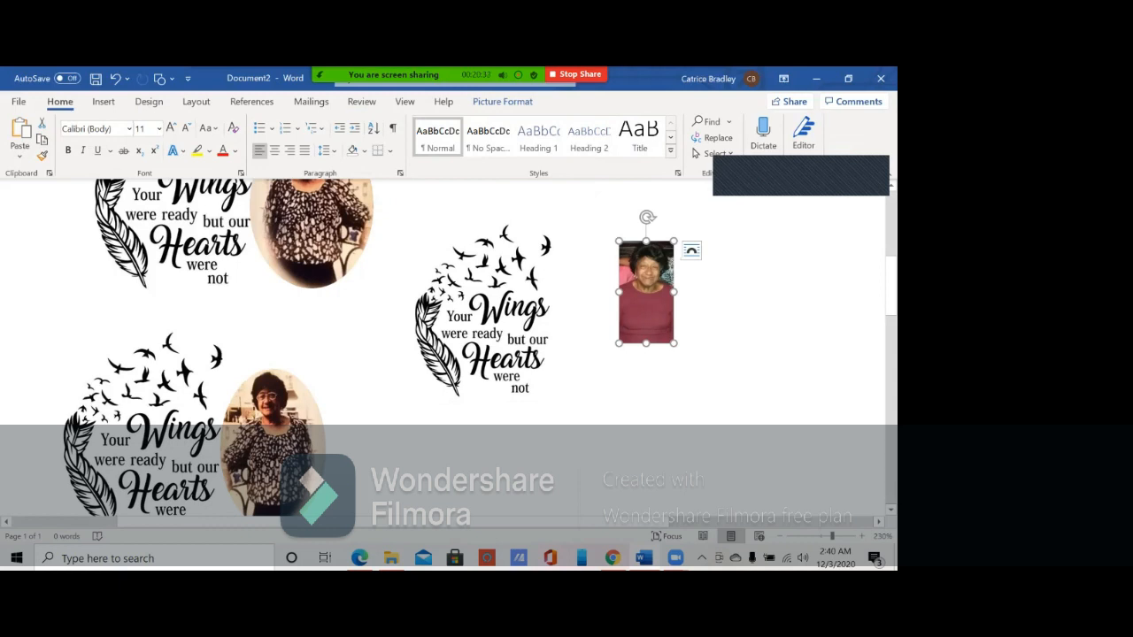
pyautogui.rightClick(655, 292)
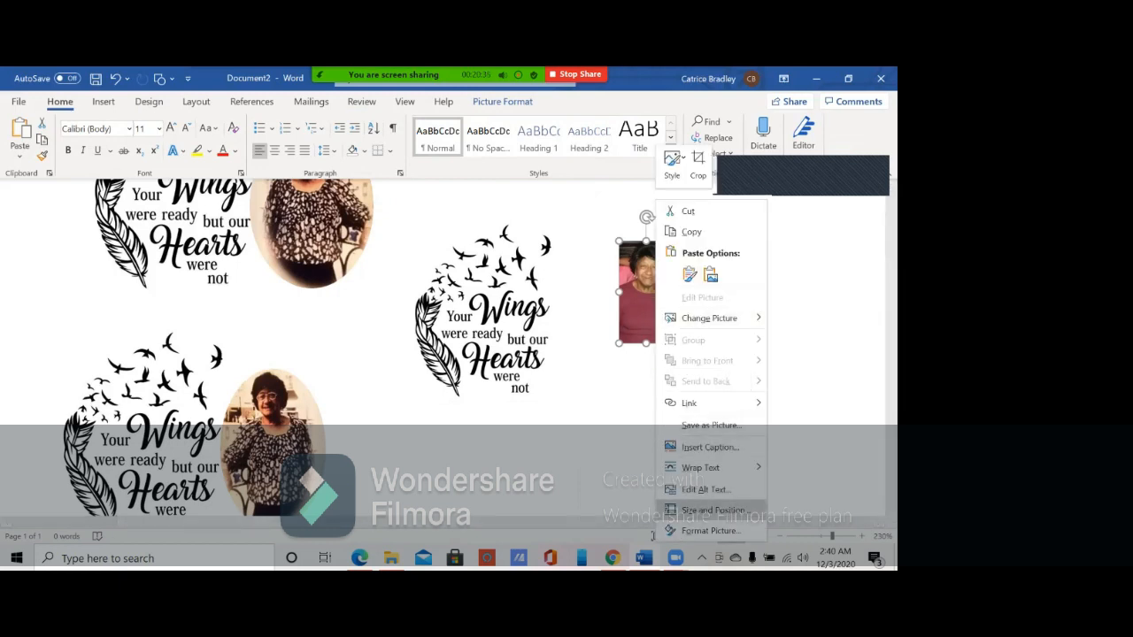
pyautogui.moveTo(700, 467)
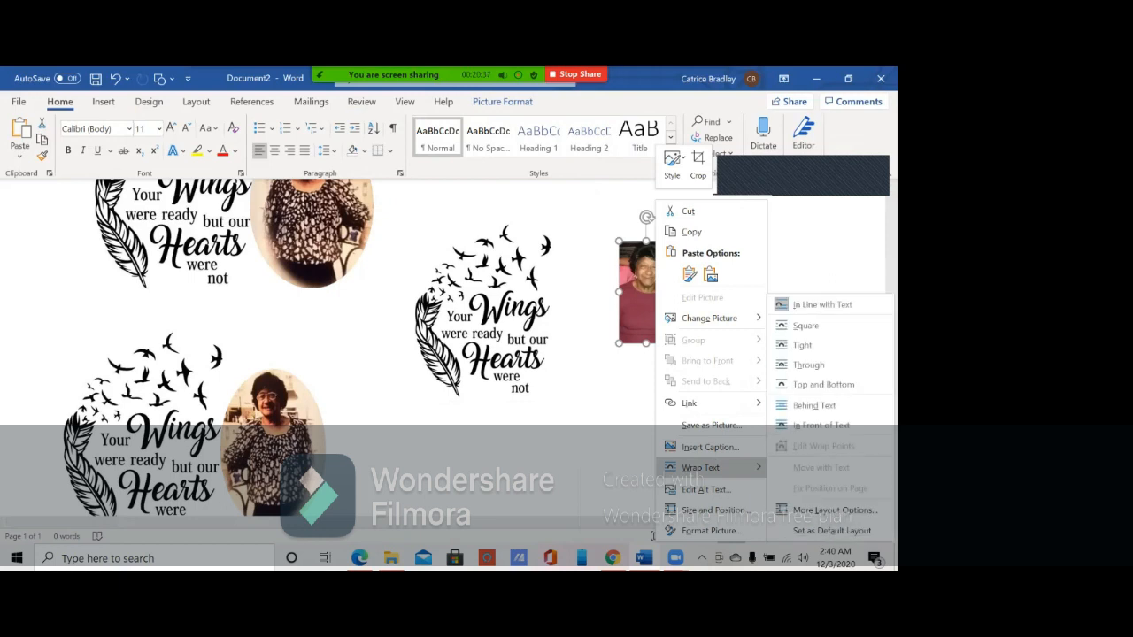
pyautogui.click(805, 324)
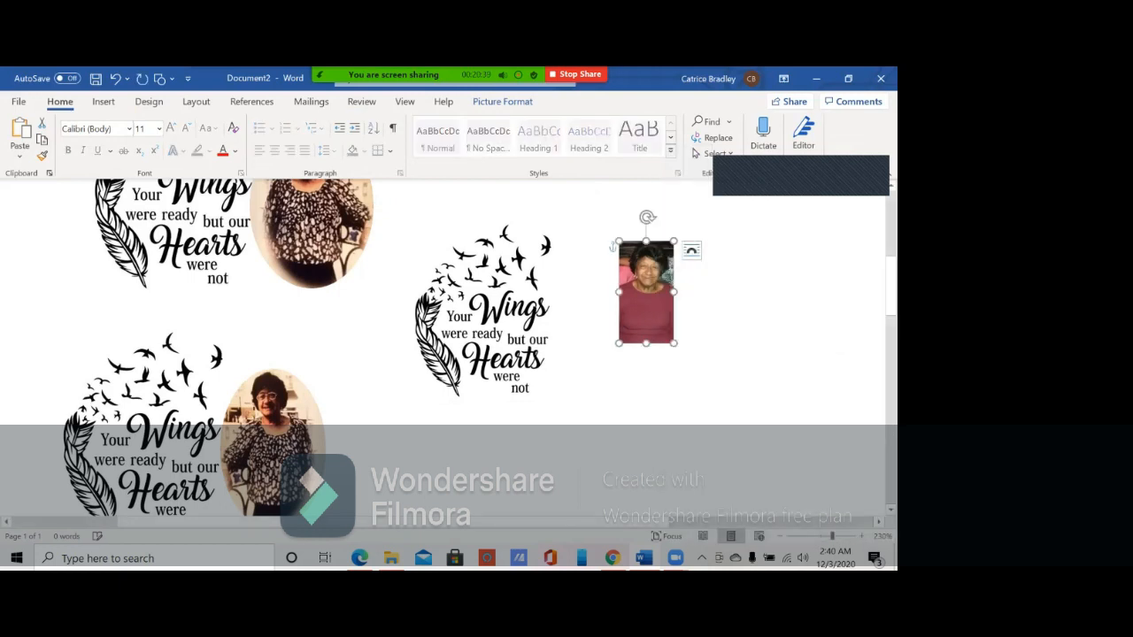
pyautogui.moveTo(646, 292); pyautogui.dragTo(576, 328)
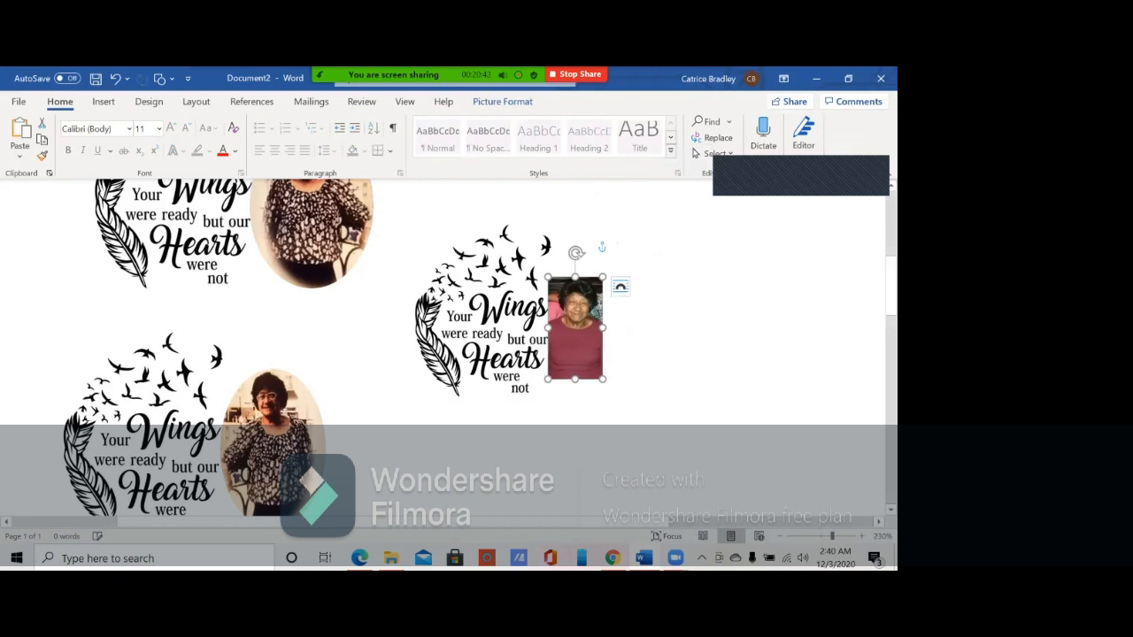
# Step: Deselect the cropped photo and delete the oval photo beside the uppermost quote picture
pyautogui.doubleClick(605, 381)
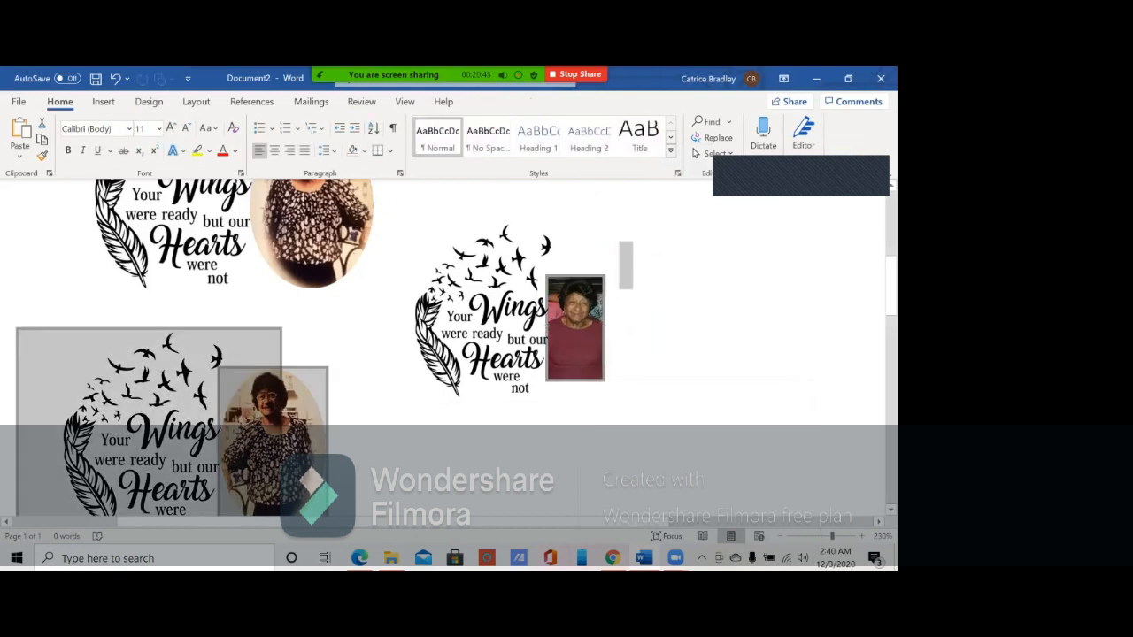
pyautogui.click(620, 256)
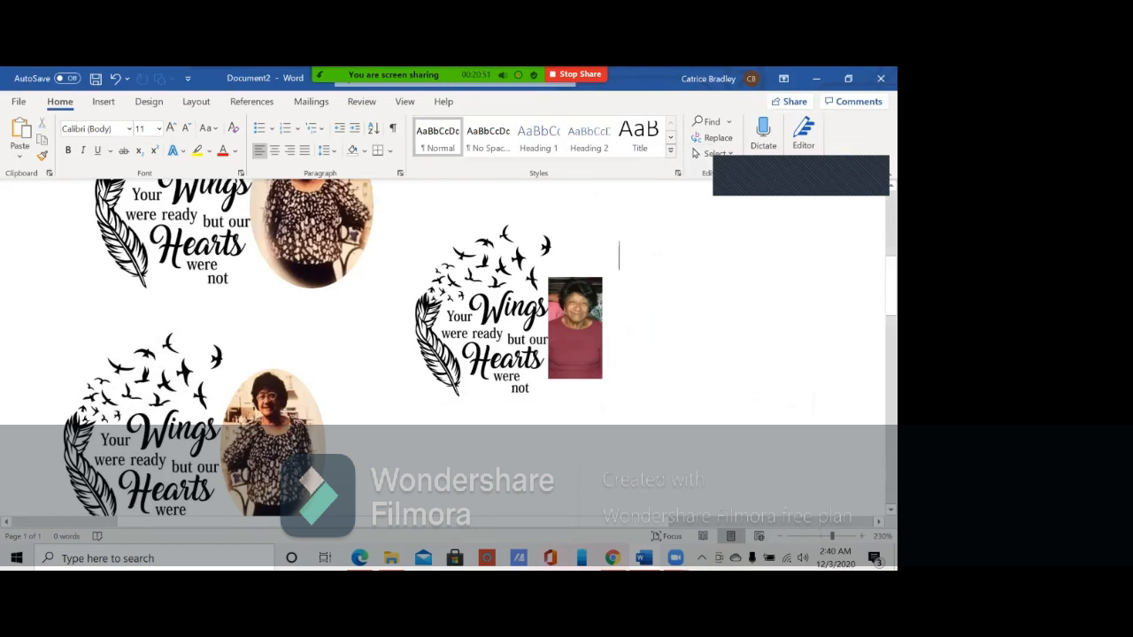
pyautogui.scroll(1, 478, 345)
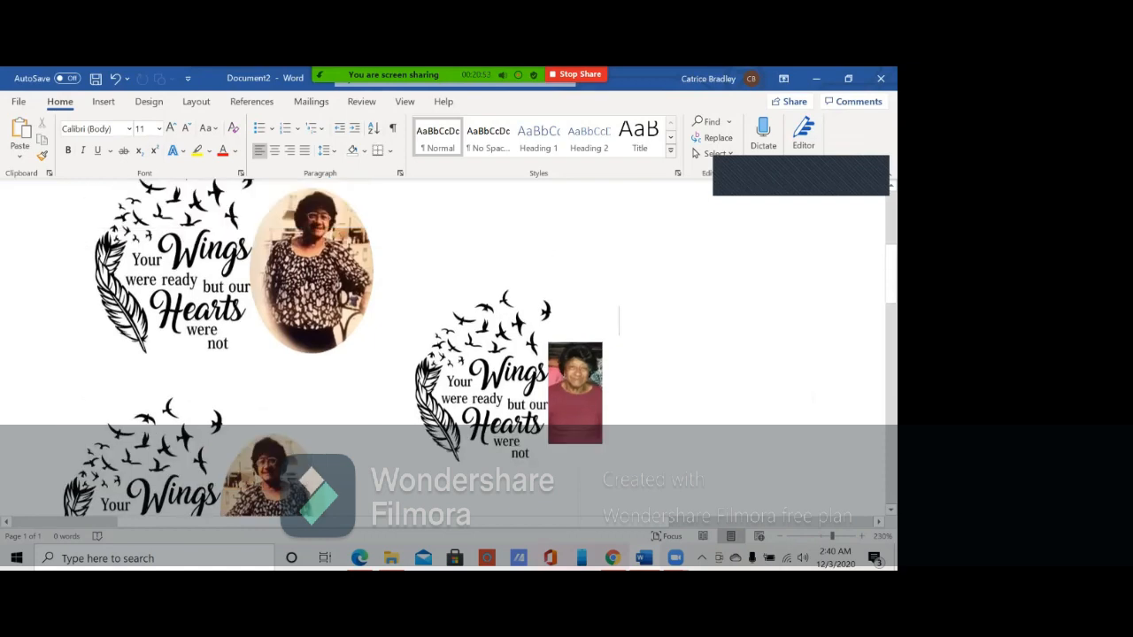
pyautogui.scroll(3, 478, 345)
pyautogui.scroll(-3, 478, 345)
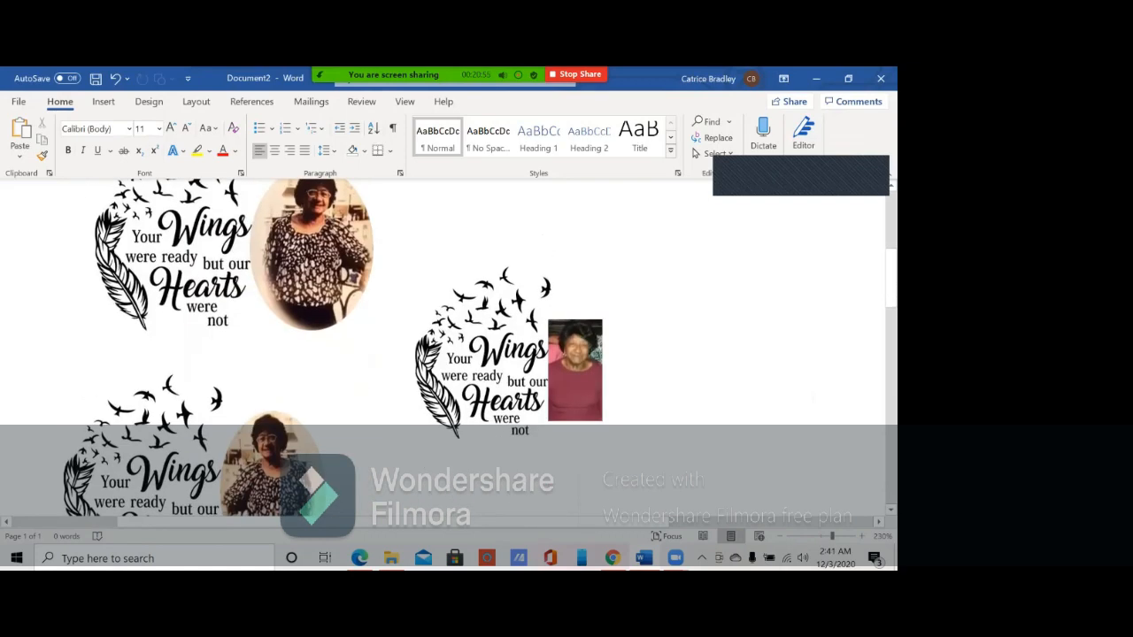
pyautogui.scroll(5, 442, 346)
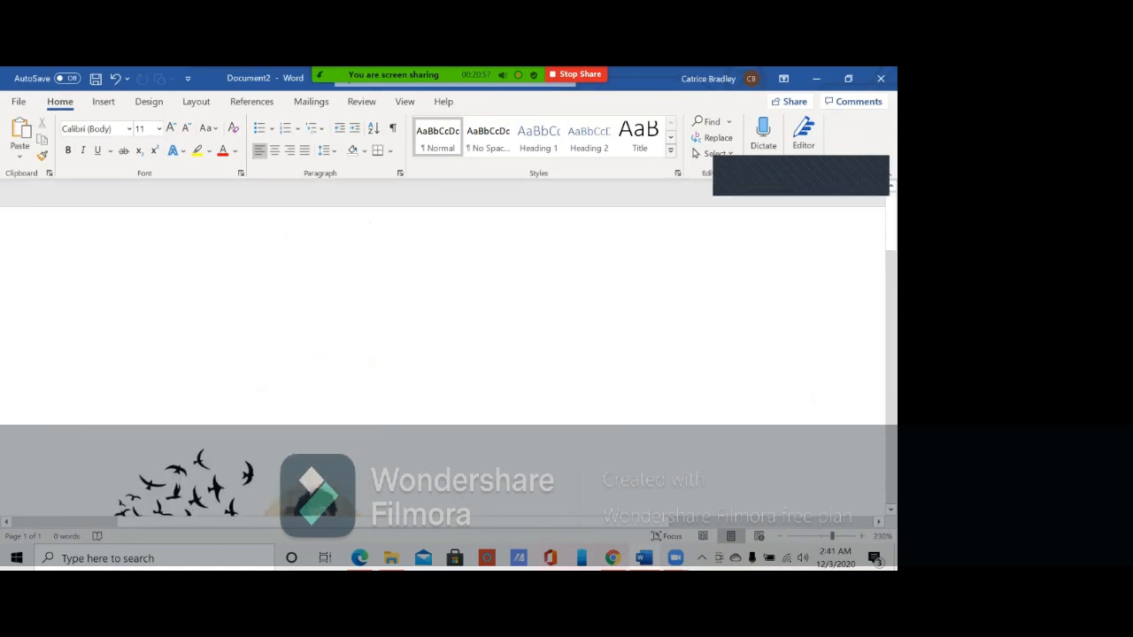
pyautogui.scroll(-8, 443, 346)
pyautogui.scroll(7, 442, 345)
pyautogui.scroll(-1, 442, 345)
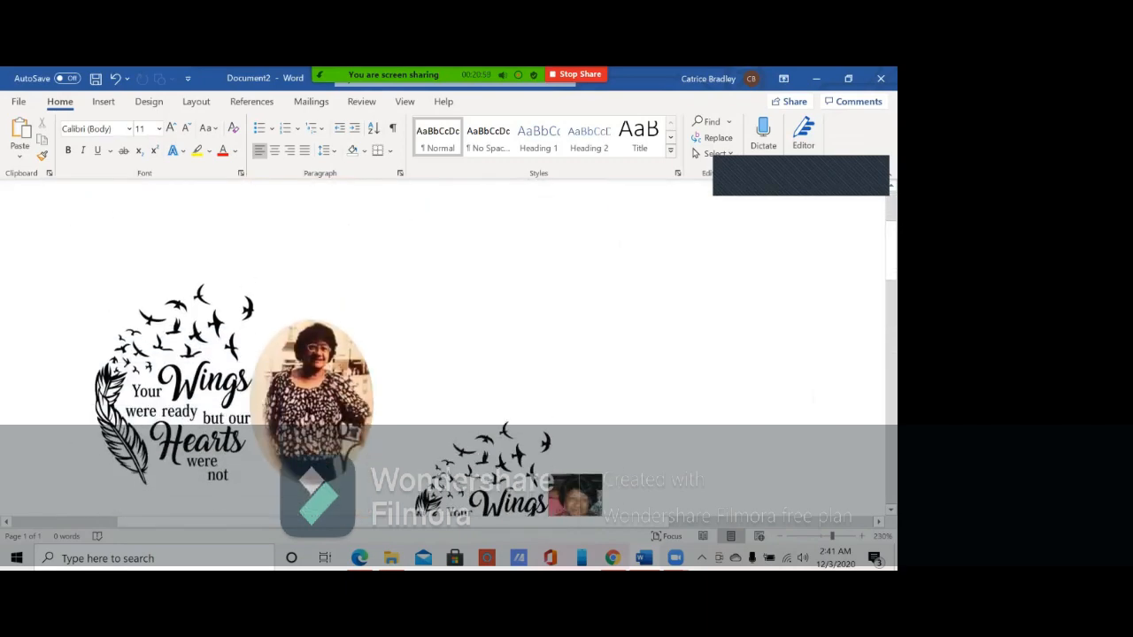
pyautogui.scroll(-1, 311, 379)
pyautogui.click(312, 378)
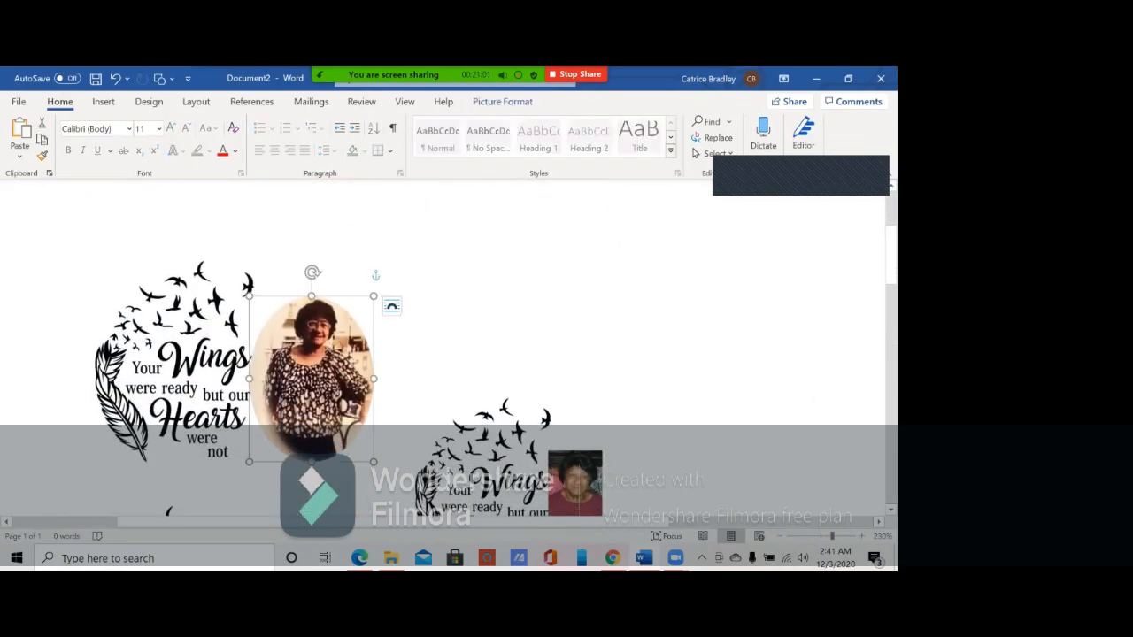
pyautogui.press('Delete')
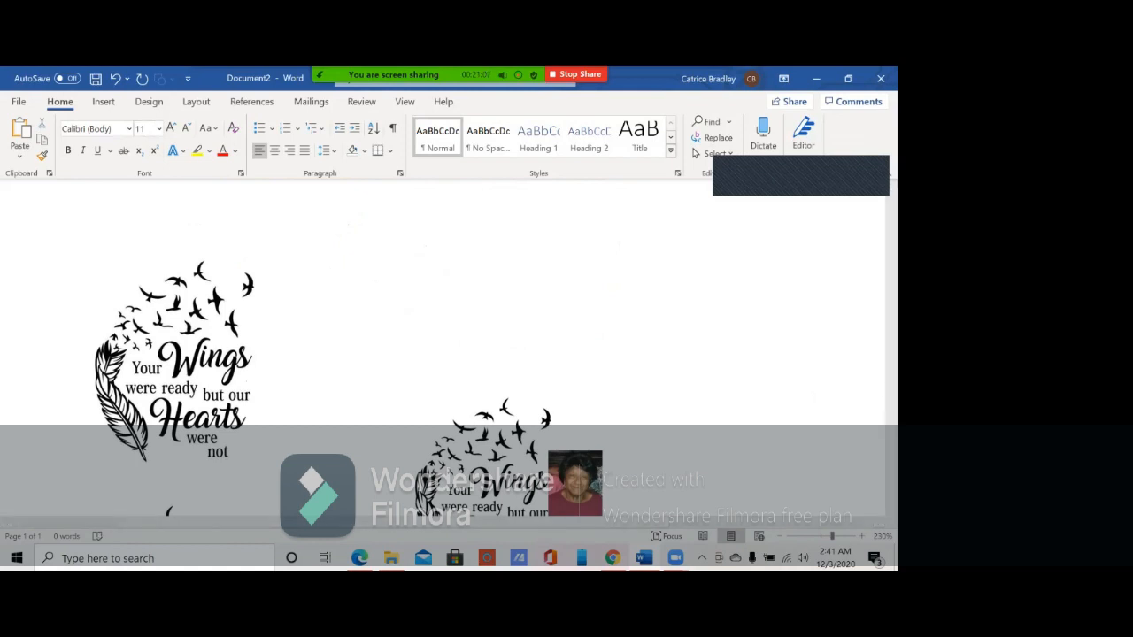
# Step: Draw an oval shape about 1.27 by 0.72 inches beside the uppermost quote and move it close to the lettering
pyautogui.click(106, 103)
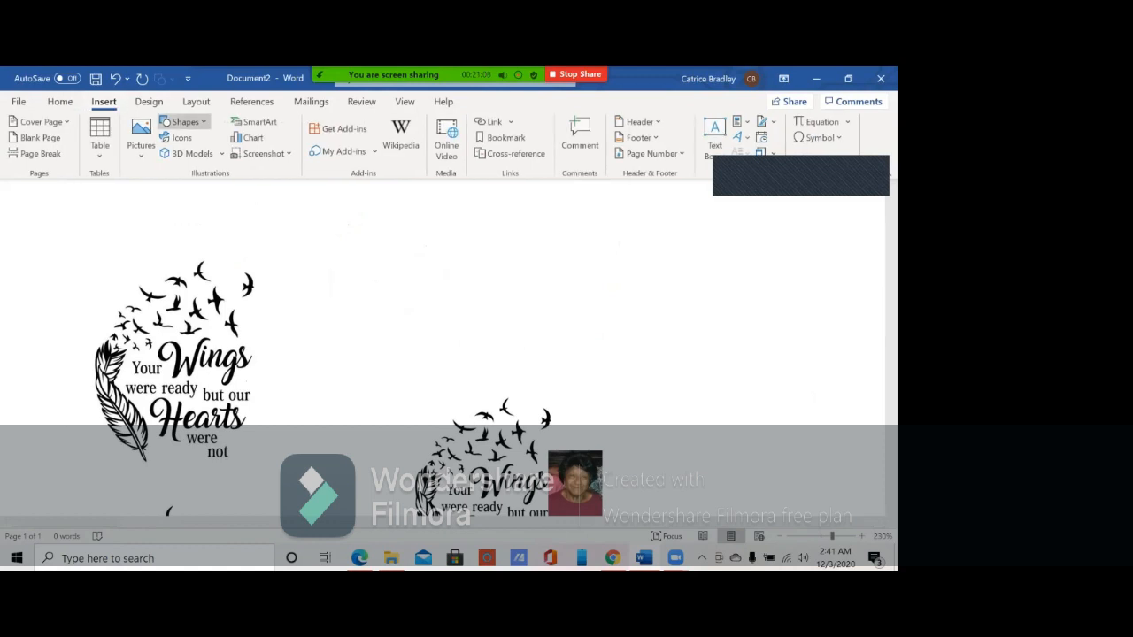
pyautogui.click(184, 121)
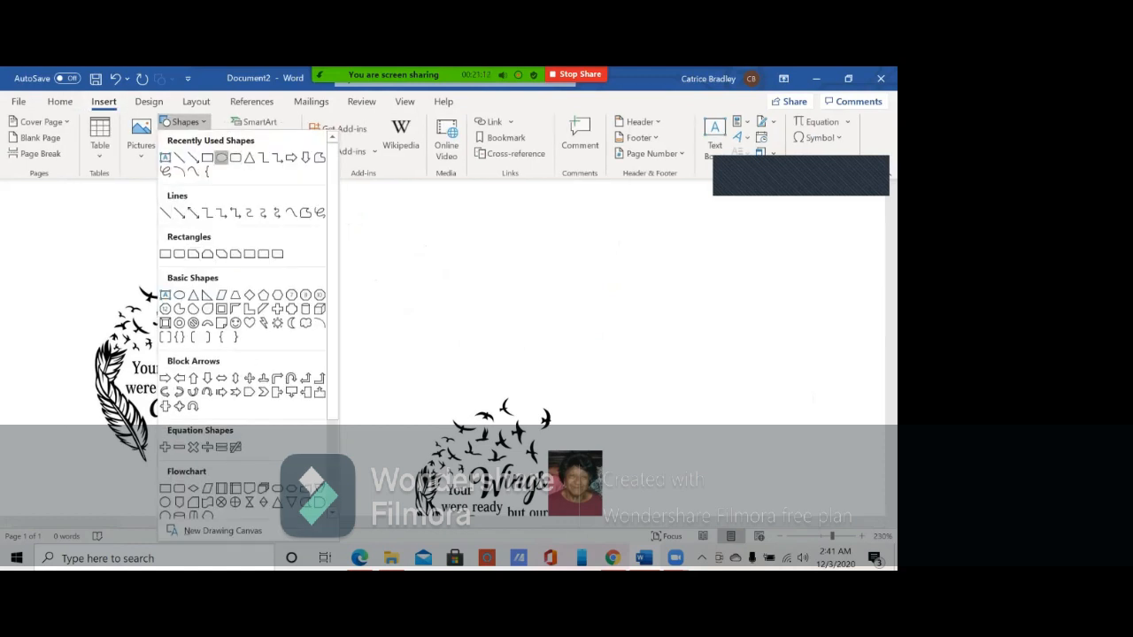
pyautogui.click(221, 158)
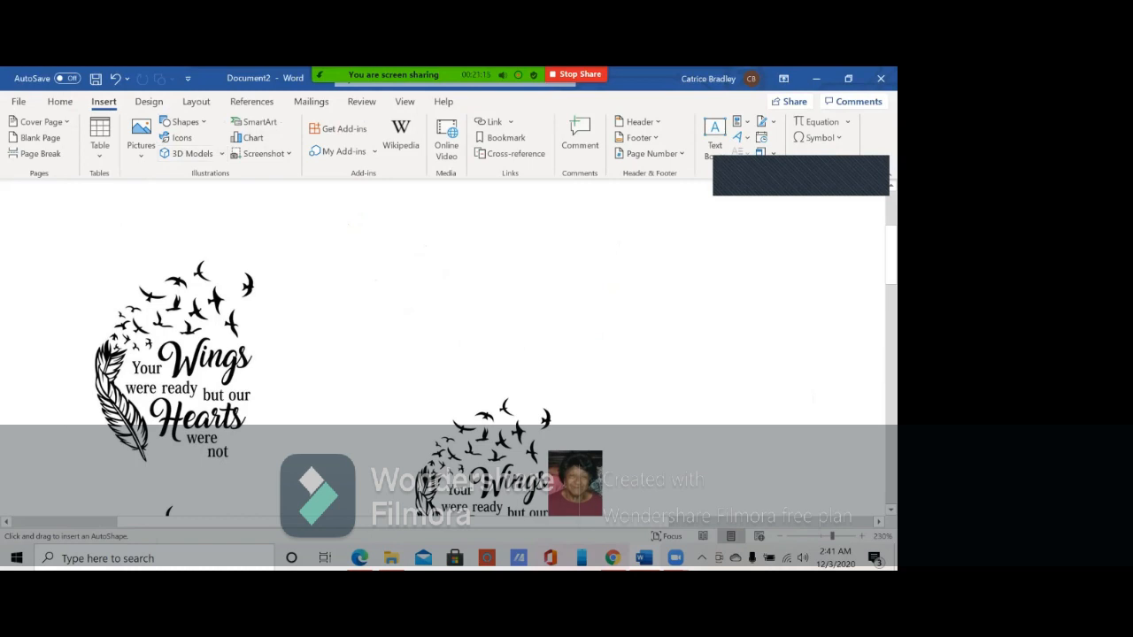
pyautogui.moveTo(272, 277); pyautogui.dragTo(384, 475)
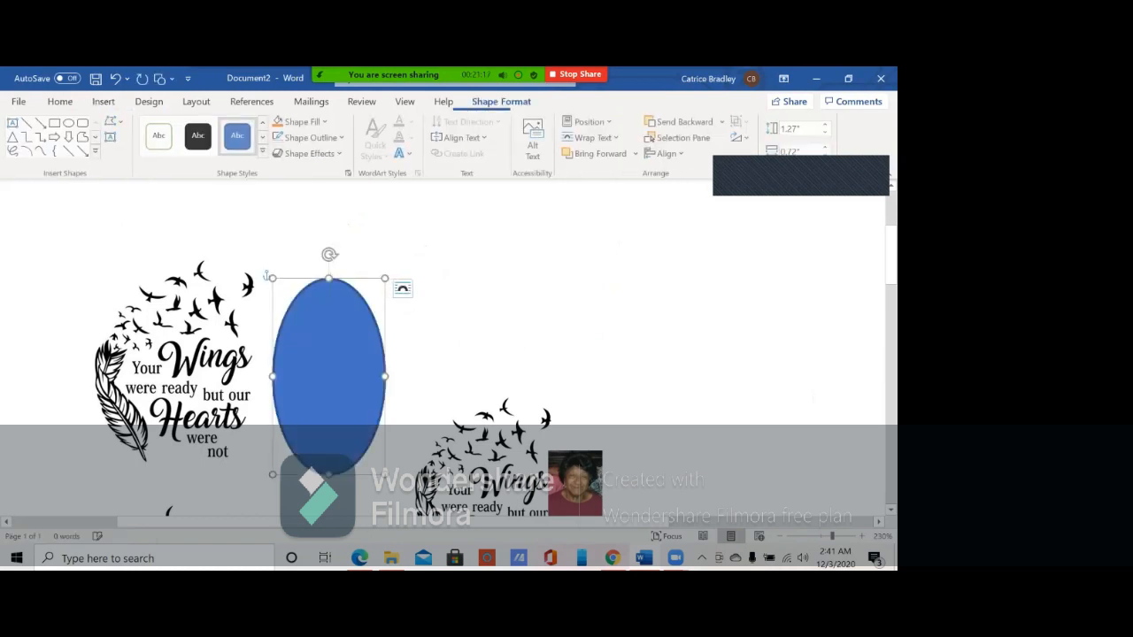
pyautogui.moveTo(329, 376)
pyautogui.mouseDown()
pyautogui.moveTo(298, 380)
pyautogui.moveTo(313, 382)
pyautogui.mouseUp()
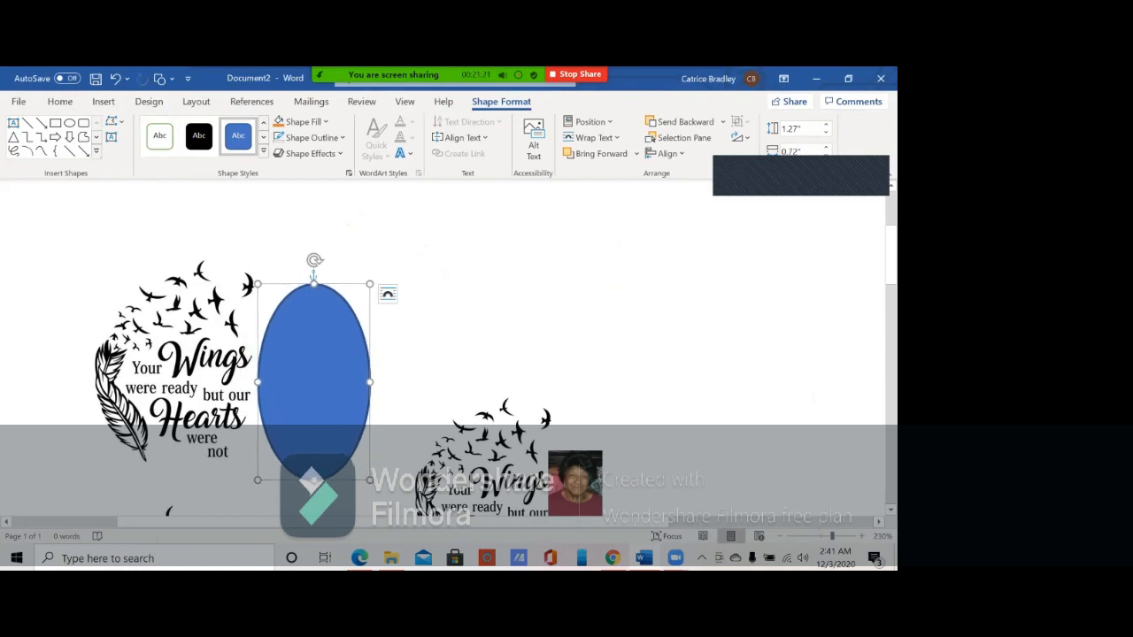
# Step: Remove the outline from the blue oval
pyautogui.rightClick(431, 377)
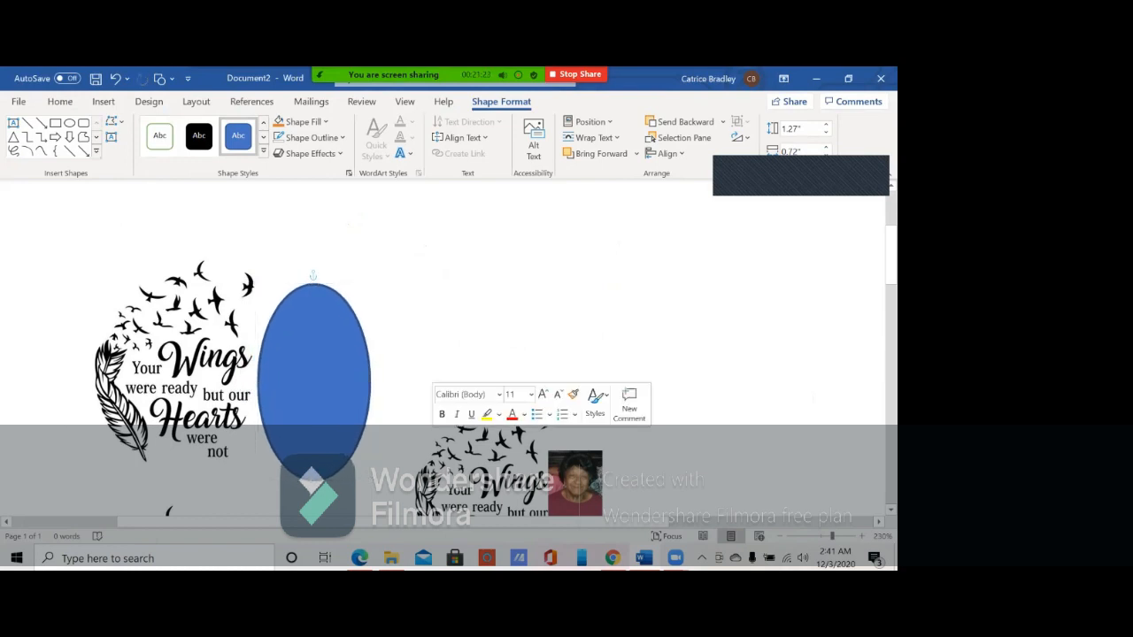
pyautogui.rightClick(340, 377)
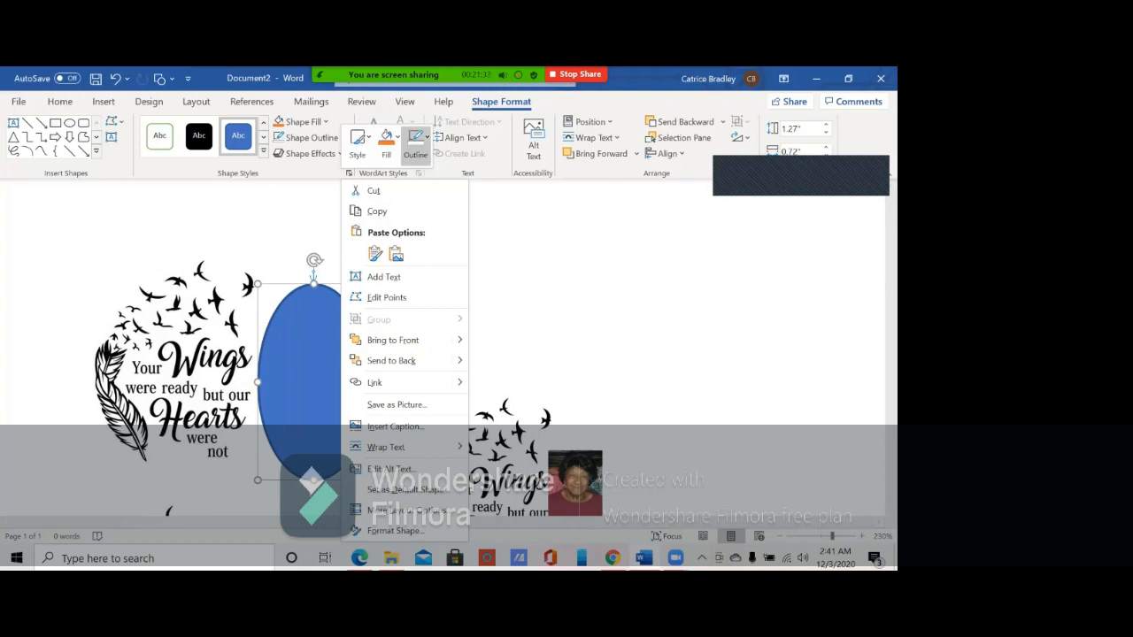
pyautogui.click(416, 142)
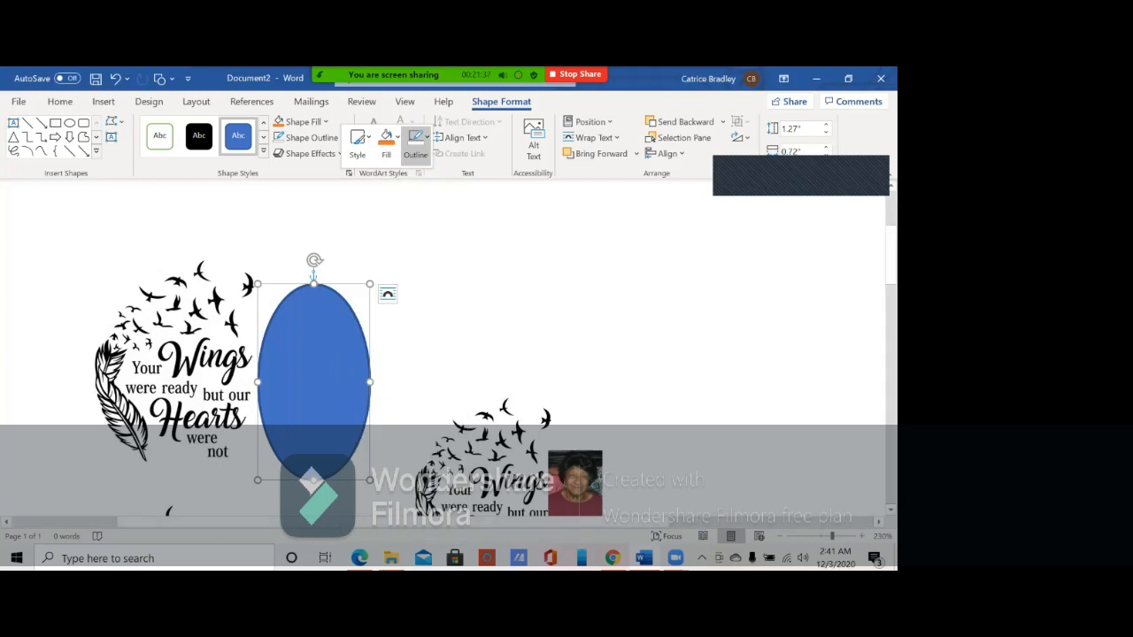
pyautogui.click(416, 143)
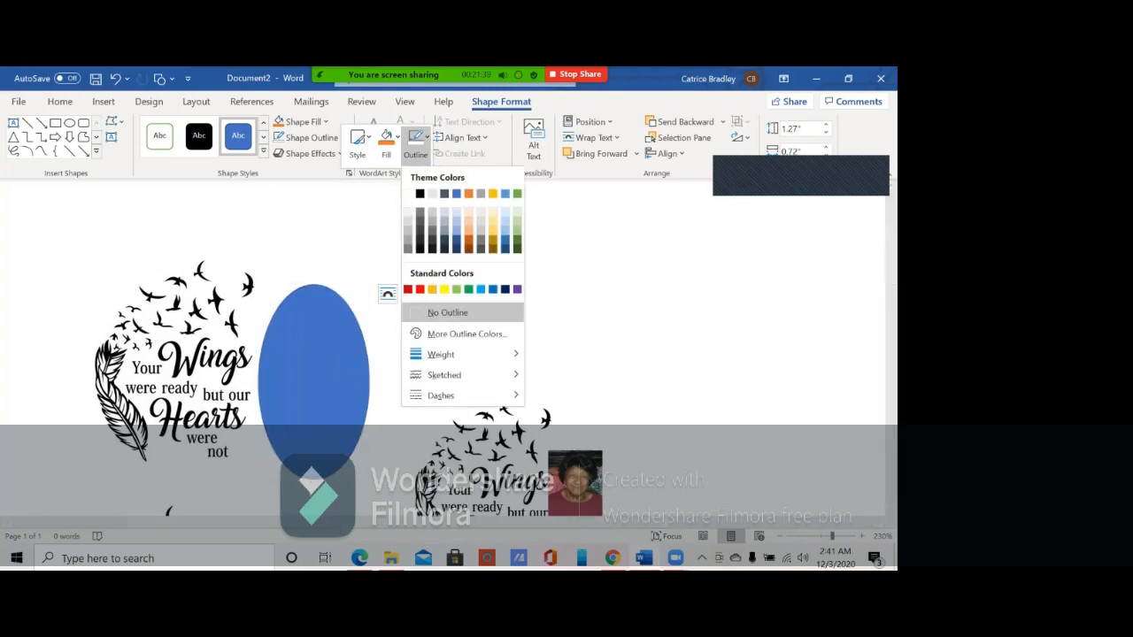
pyautogui.click(446, 313)
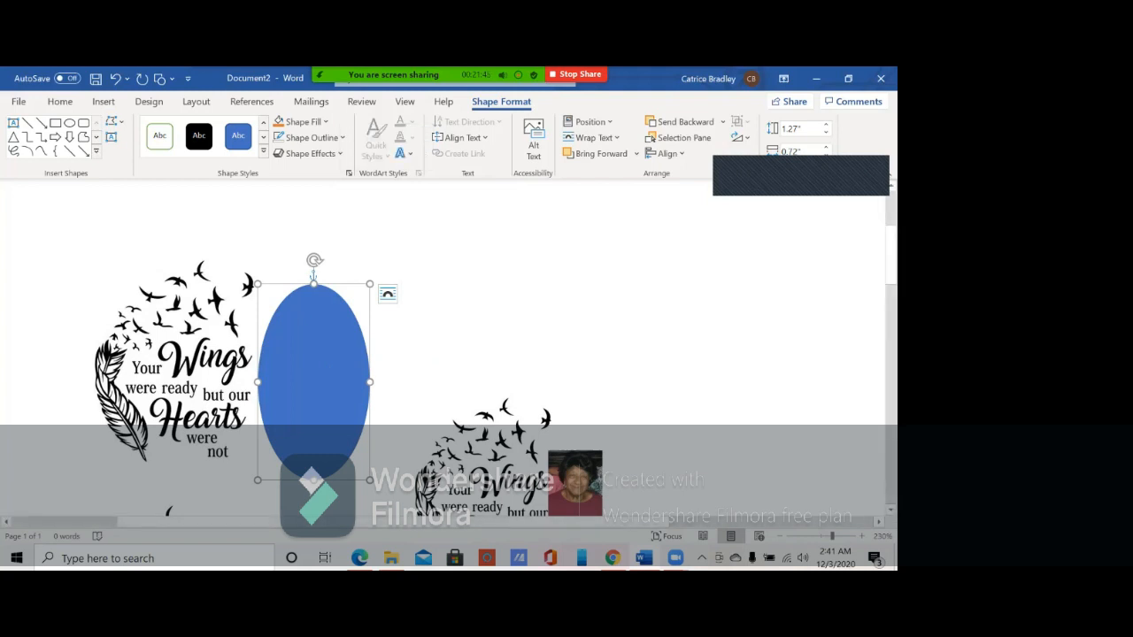
# Step: Fill the oval with the picture IMG_9129 from the Downloads folder
pyautogui.click(330, 279)
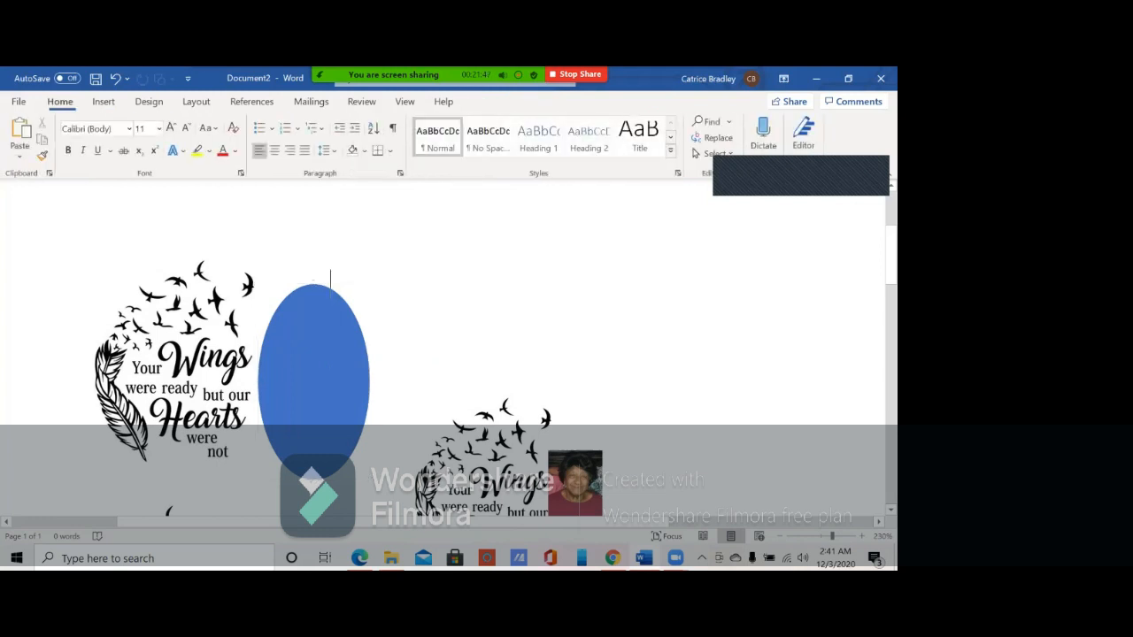
pyautogui.click(313, 285)
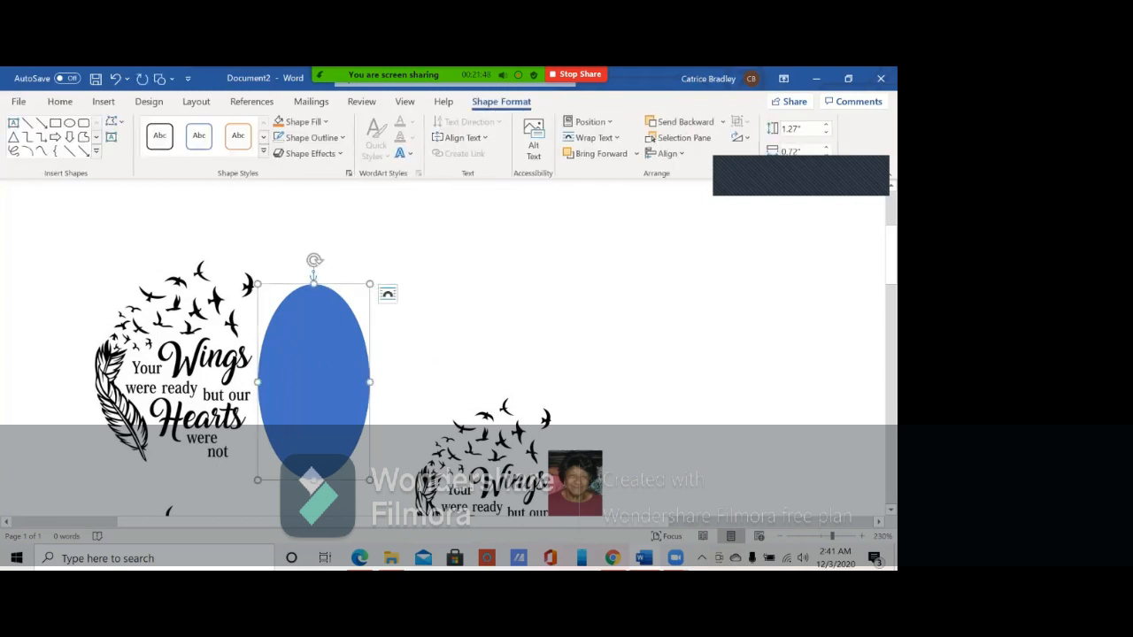
pyautogui.click(301, 122)
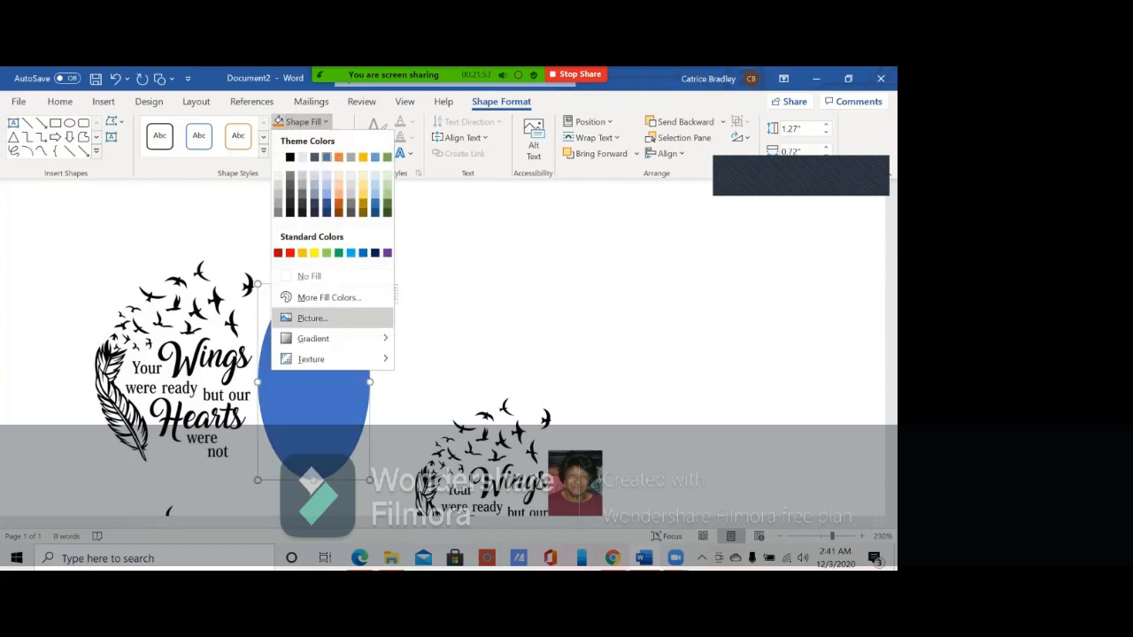
pyautogui.click(312, 318)
pyautogui.click(299, 257)
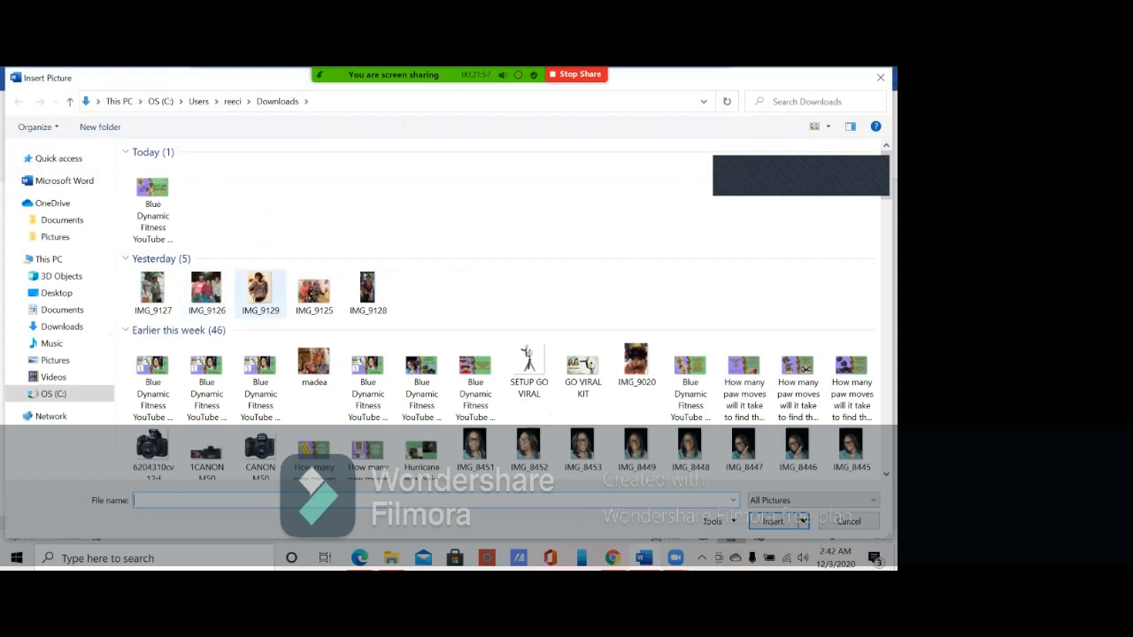
pyautogui.click(260, 289)
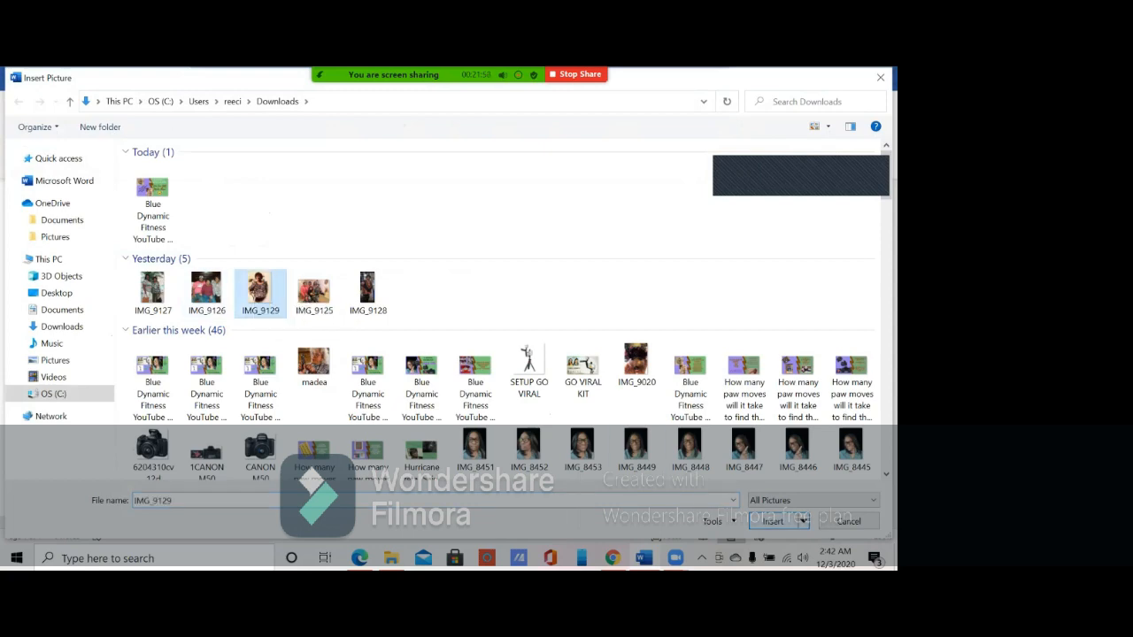
pyautogui.click(772, 522)
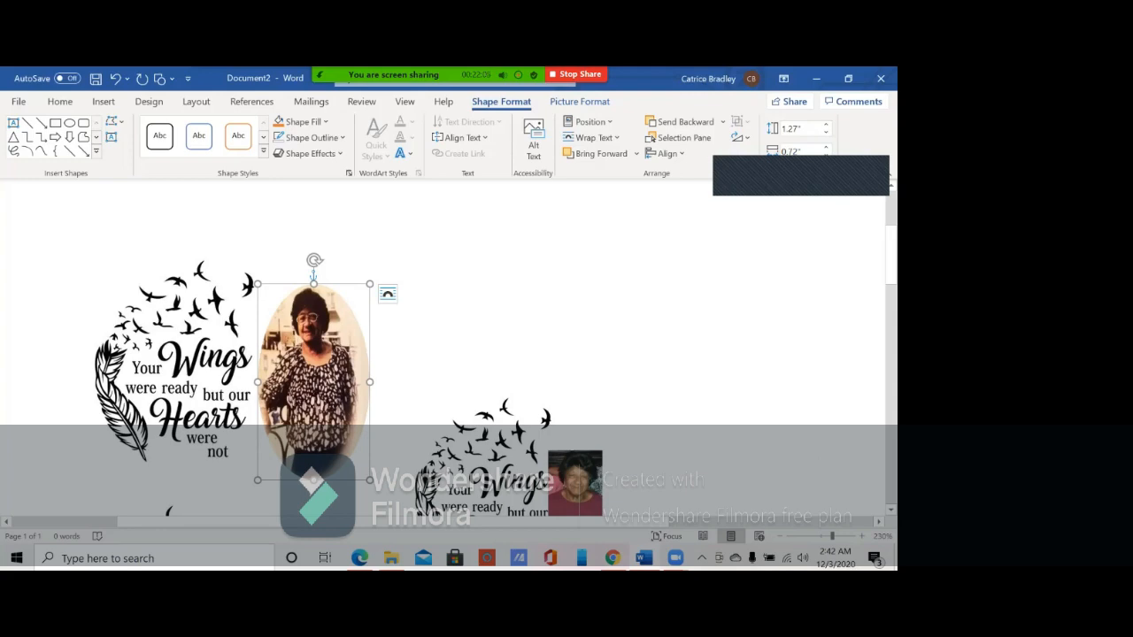
# Step: Compare the picture-filled oval with the other ornament photos, and check which context options the cropped photo and the oval offer
pyautogui.scroll(-4, 443, 301)
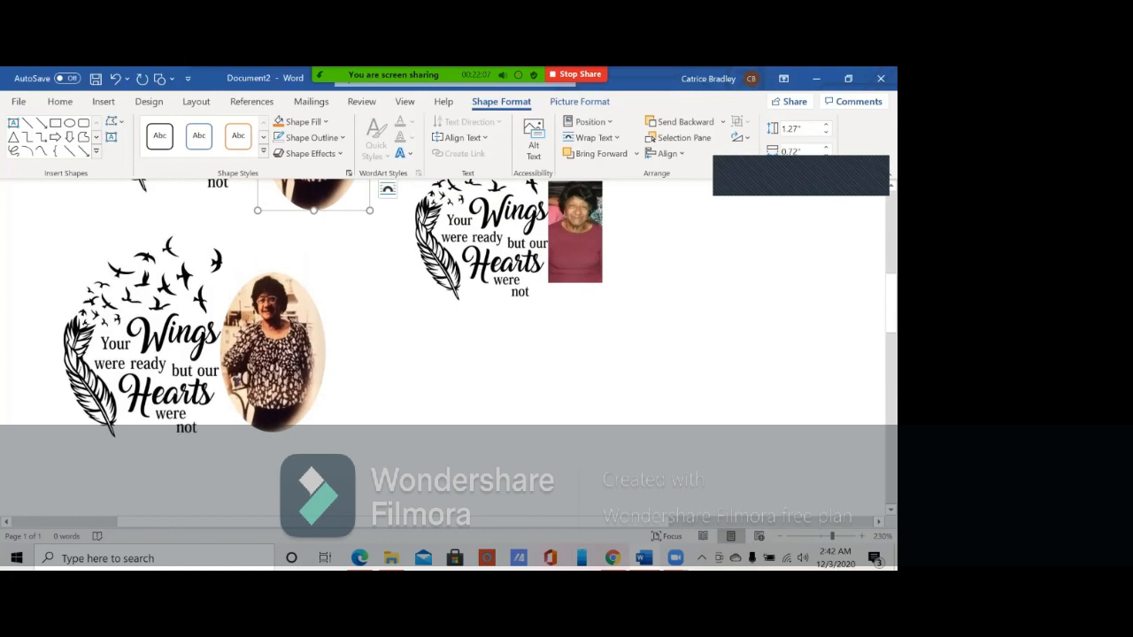
pyautogui.scroll(4, 443, 301)
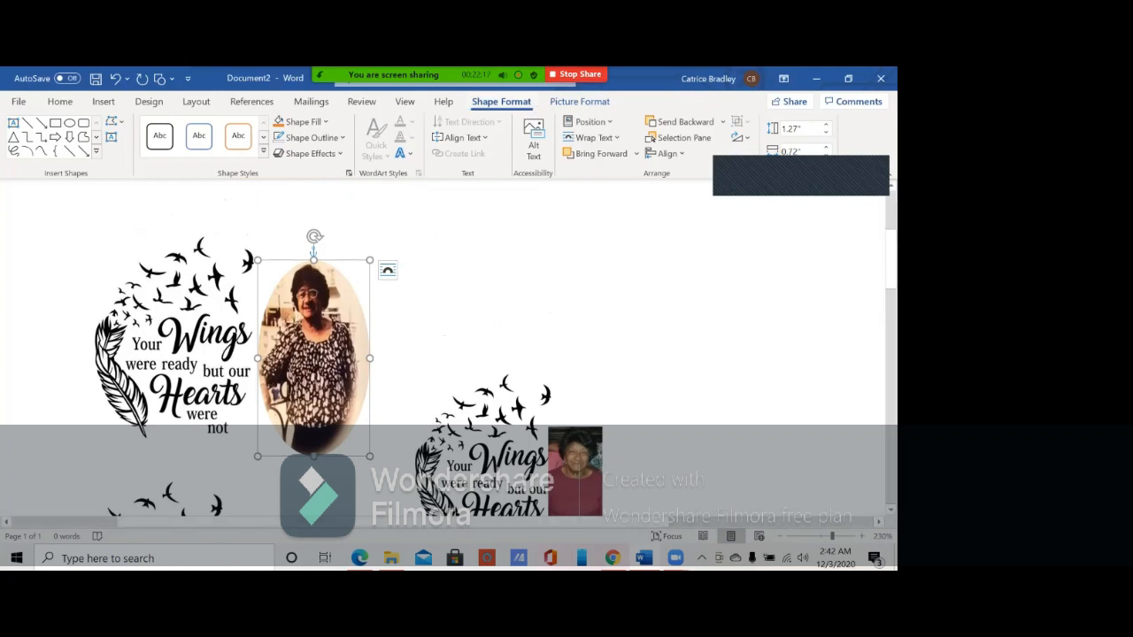
pyautogui.click(531, 284)
pyautogui.click(313, 265)
pyautogui.click(330, 257)
pyautogui.rightClick(575, 461)
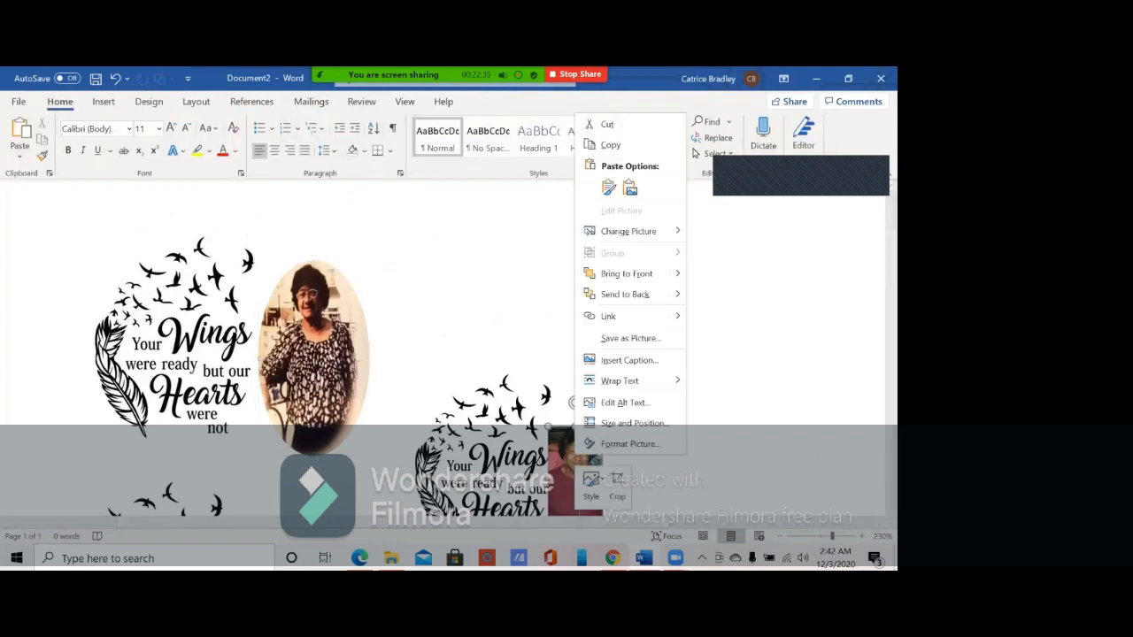
pyautogui.press('Escape')
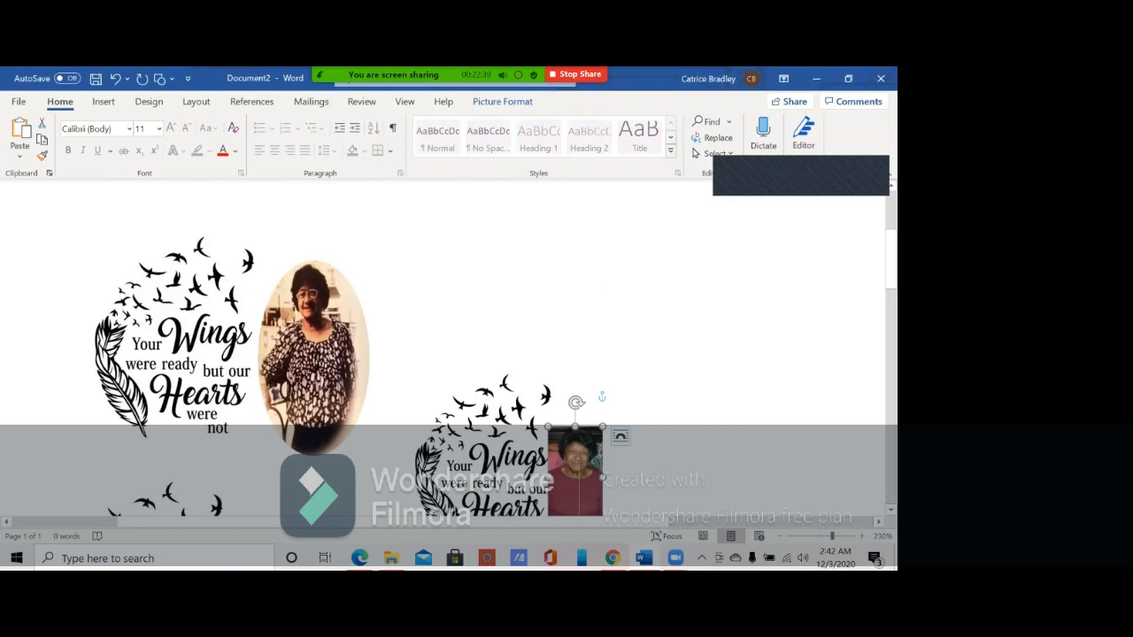
pyautogui.click(314, 358)
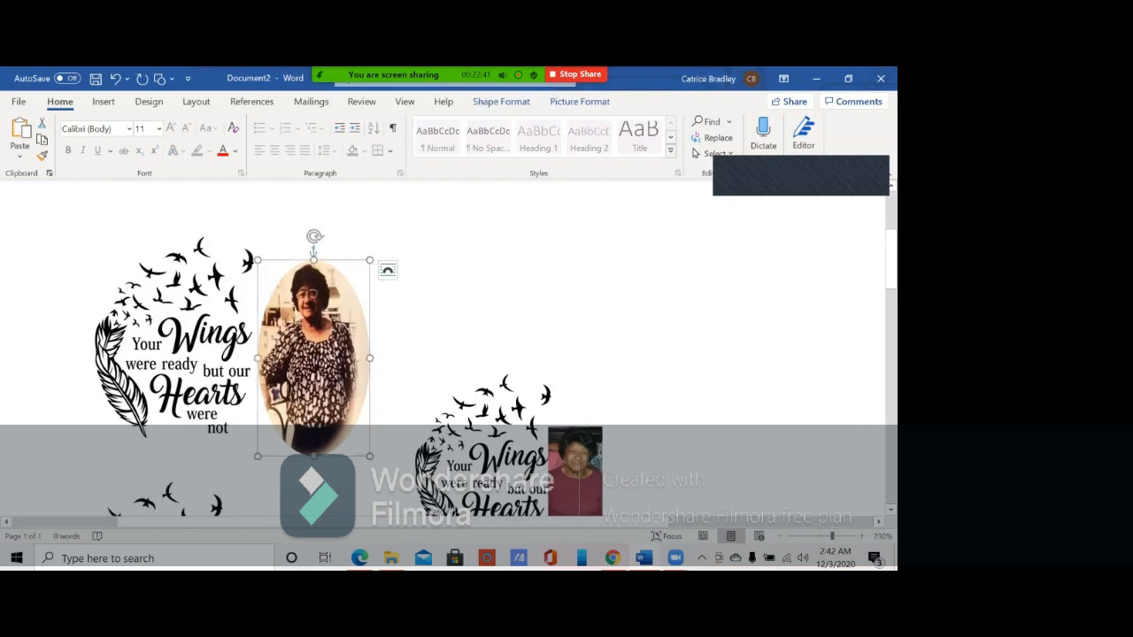
pyautogui.rightClick(343, 358)
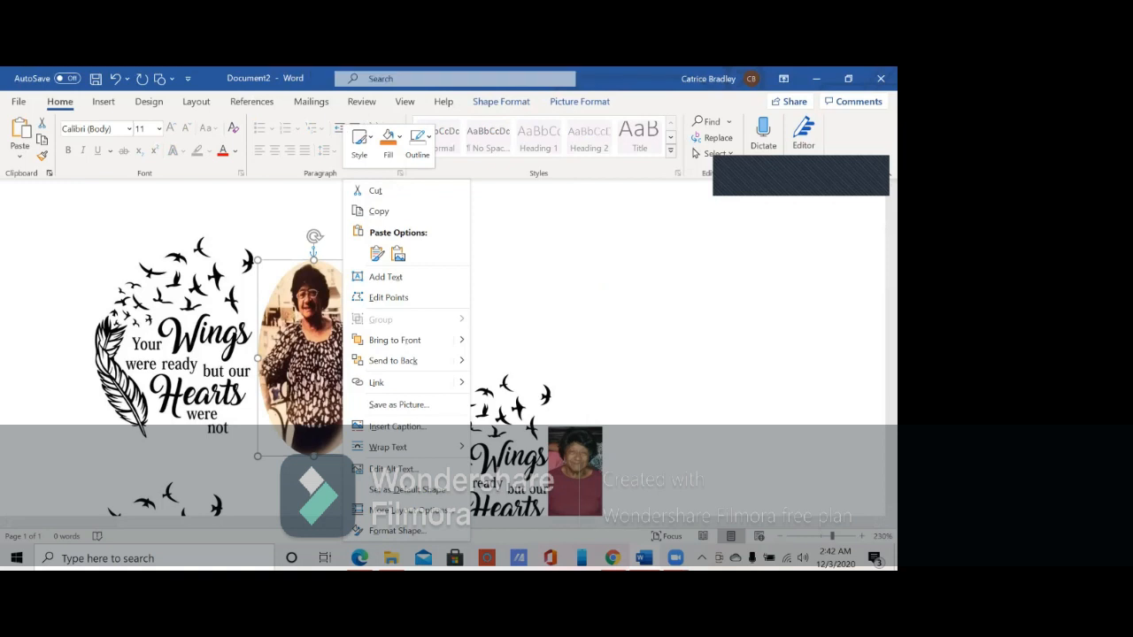
pyautogui.press('Escape')
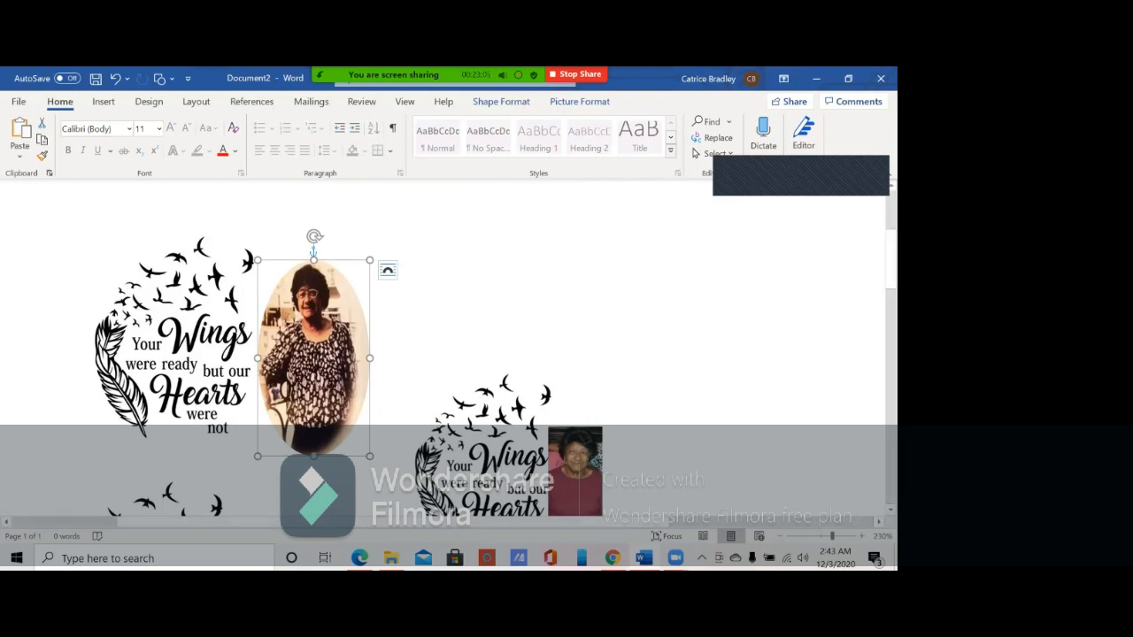
# Step: Insert the picture IMG_9129 from the Downloads folder into the document
pyautogui.scroll(-3, 478, 345)
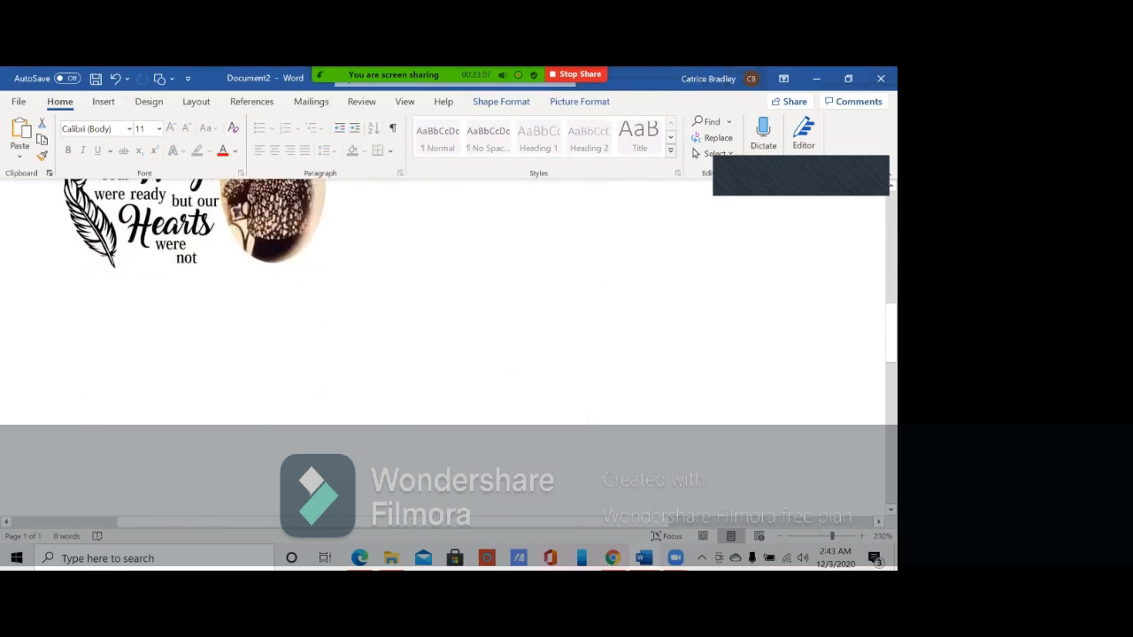
pyautogui.click(104, 100)
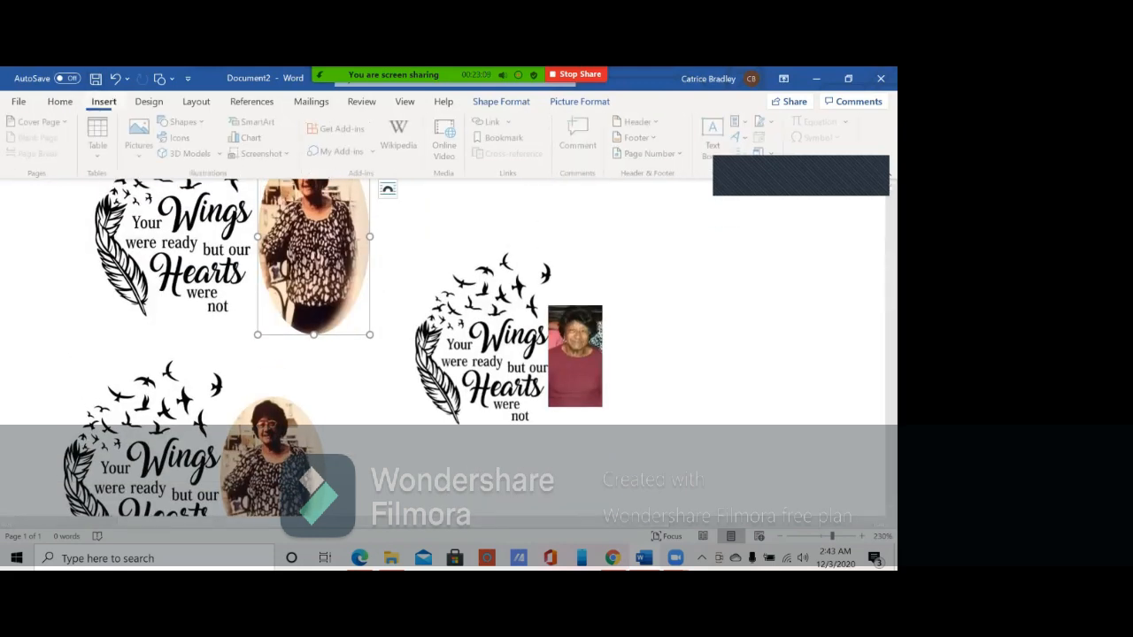
pyautogui.click(141, 144)
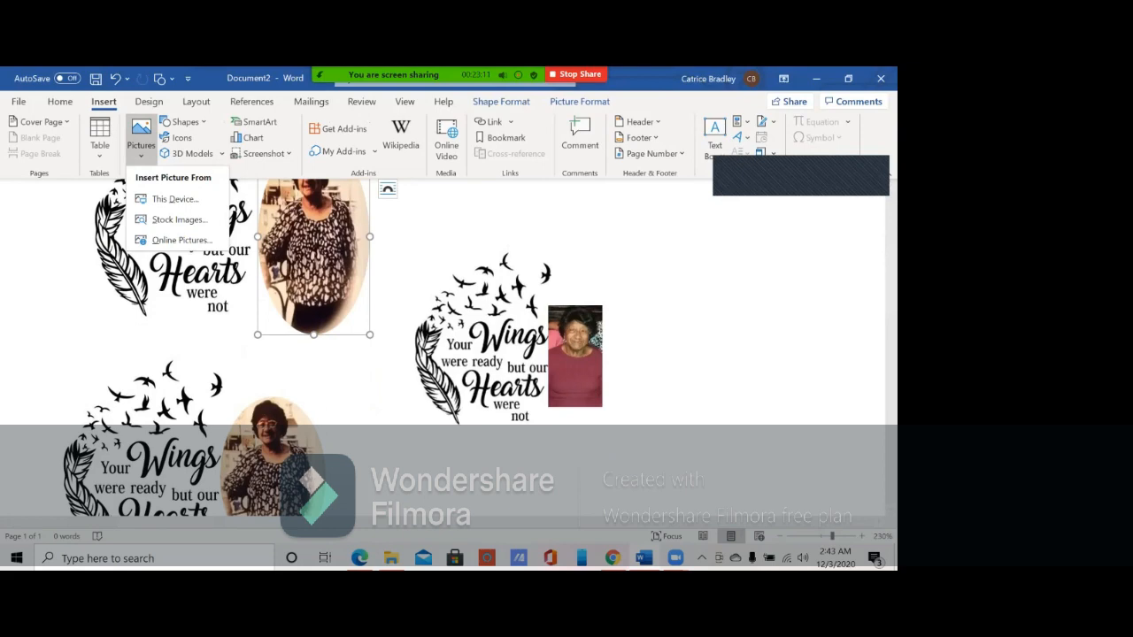
pyautogui.rightClick(147, 199)
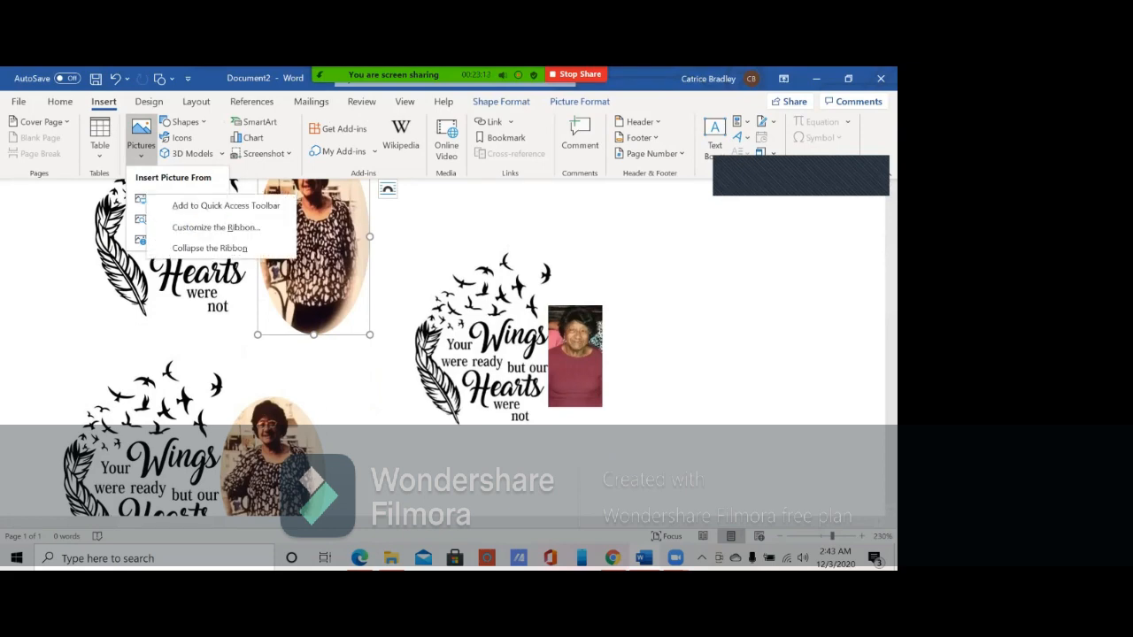
pyautogui.click(154, 199)
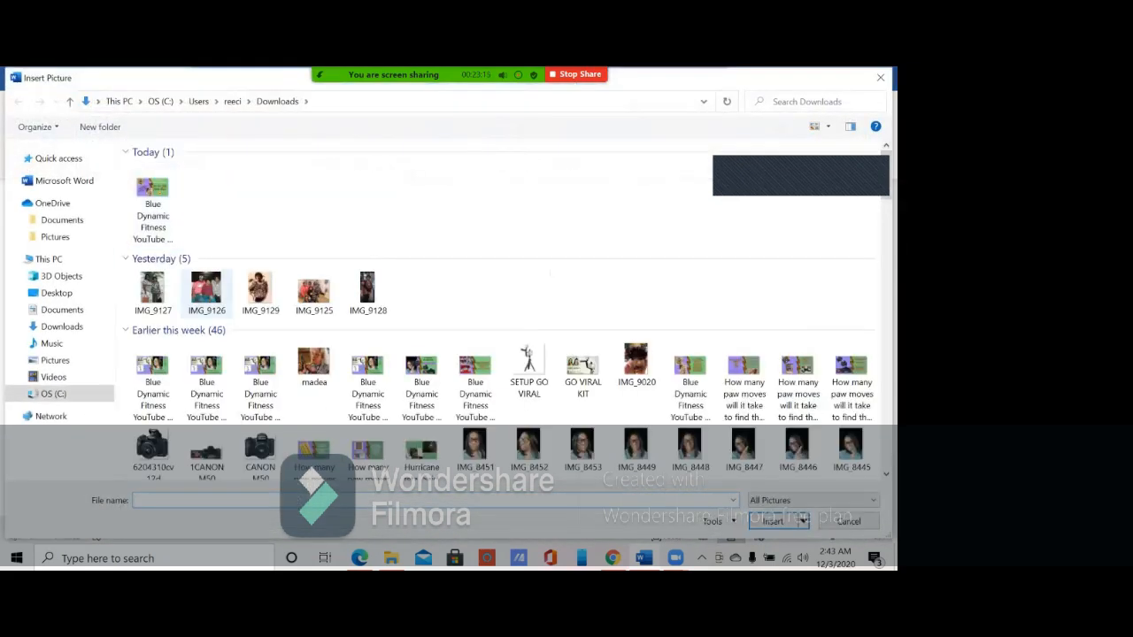
pyautogui.click(260, 292)
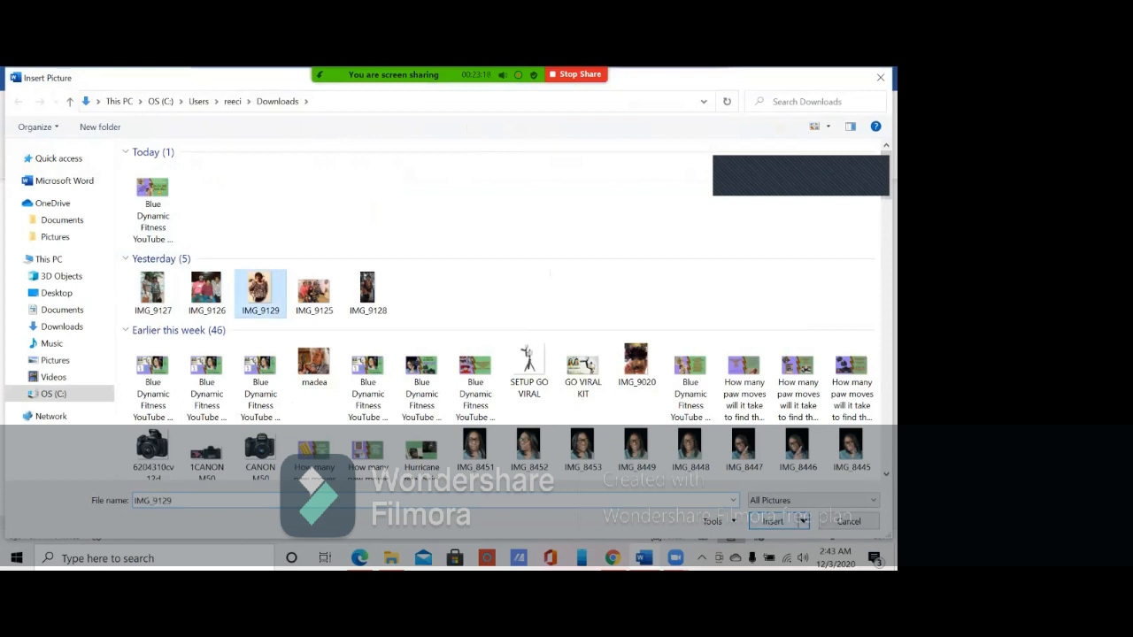
pyautogui.click(772, 521)
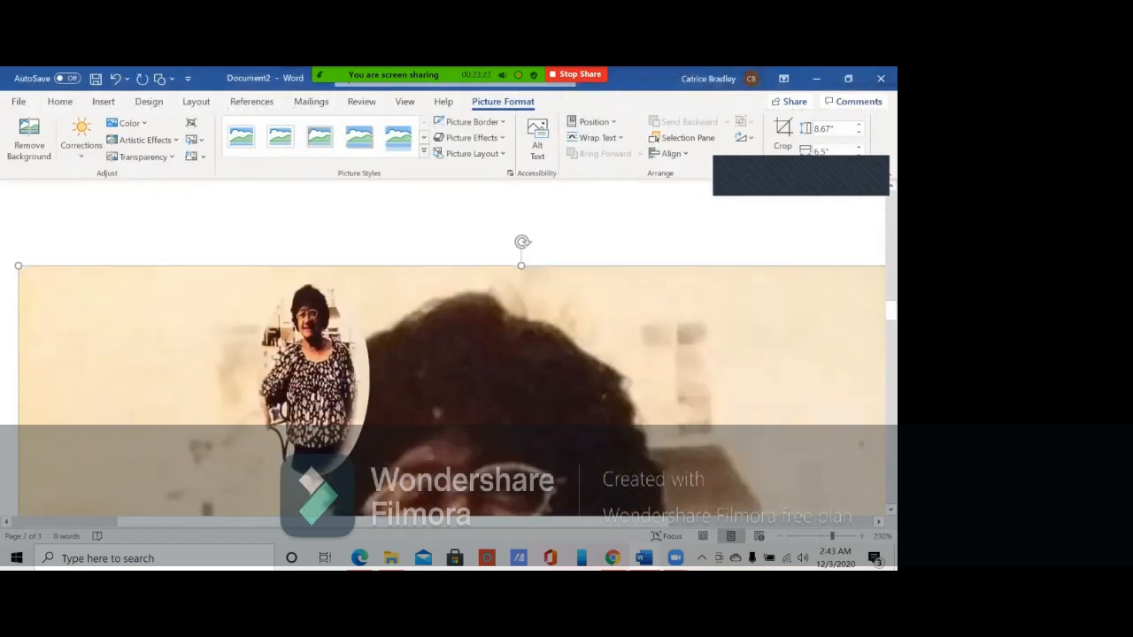
# Step: Delete the picture-filled oval beside the uppermost quote
pyautogui.click(311, 371)
pyautogui.press('Delete')
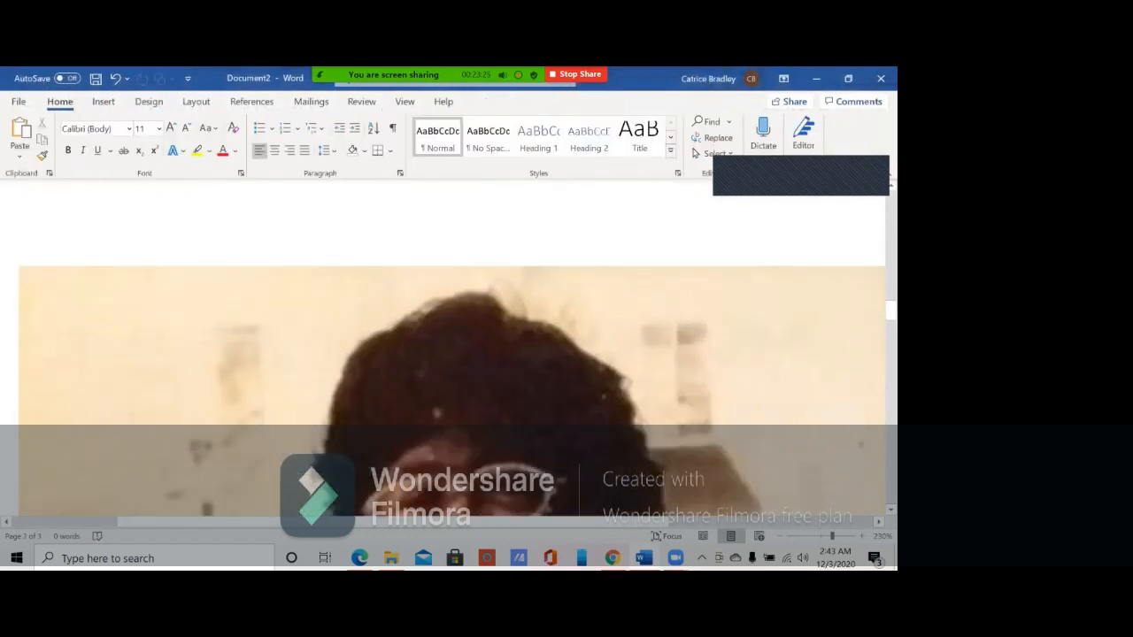
# Step: Scale the inserted photo down to about 6.7 by 5.02 inches
pyautogui.click(416, 380)
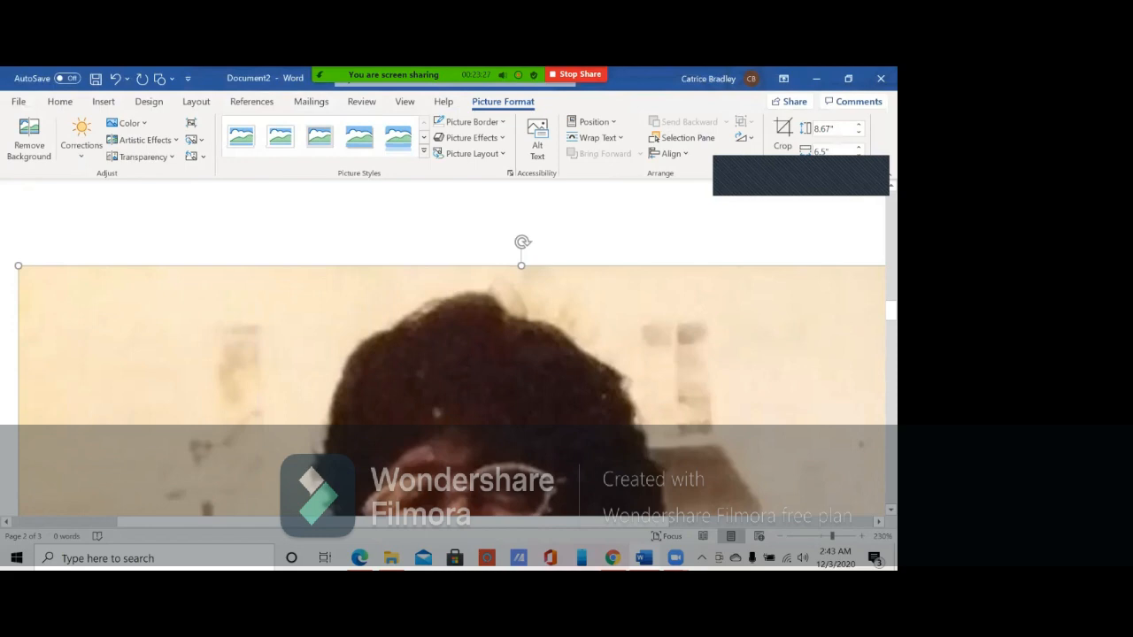
pyautogui.moveTo(18, 265); pyautogui.dragTo(247, 439)
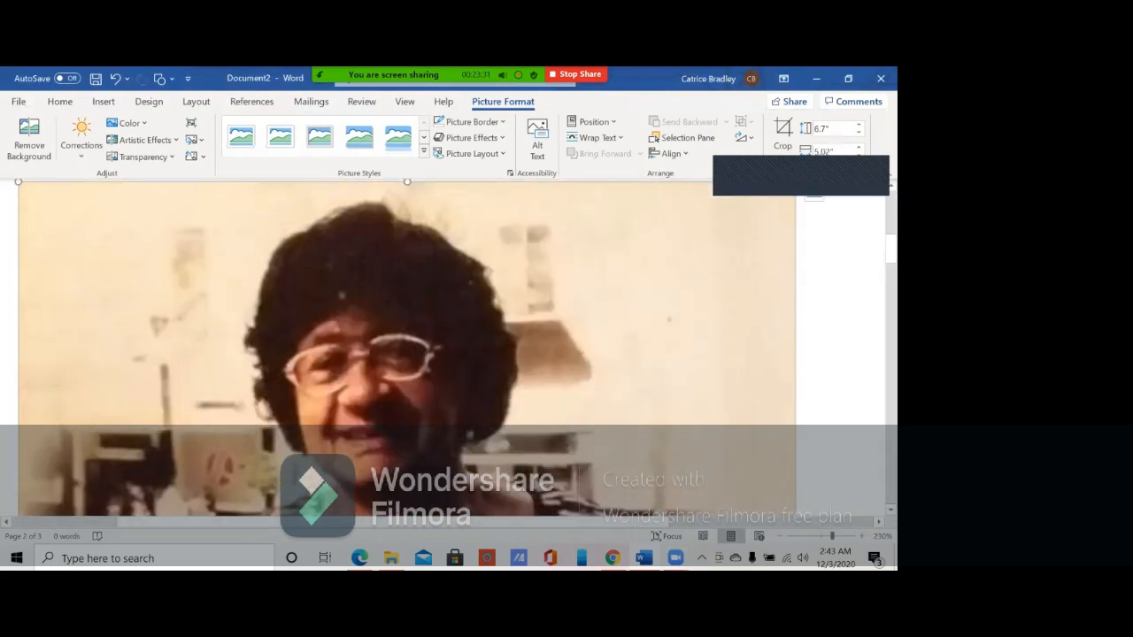
pyautogui.scroll(-3, 407, 347)
pyautogui.scroll(6, 407, 347)
pyautogui.scroll(2, 407, 347)
pyautogui.scroll(-7, 407, 347)
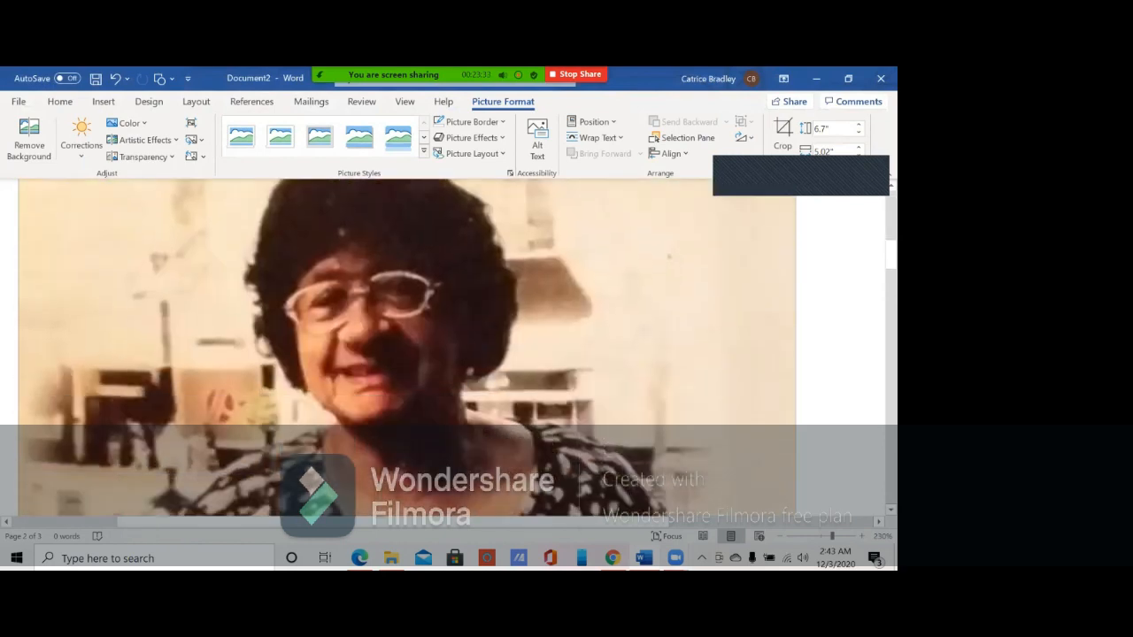
pyautogui.scroll(2, 407, 347)
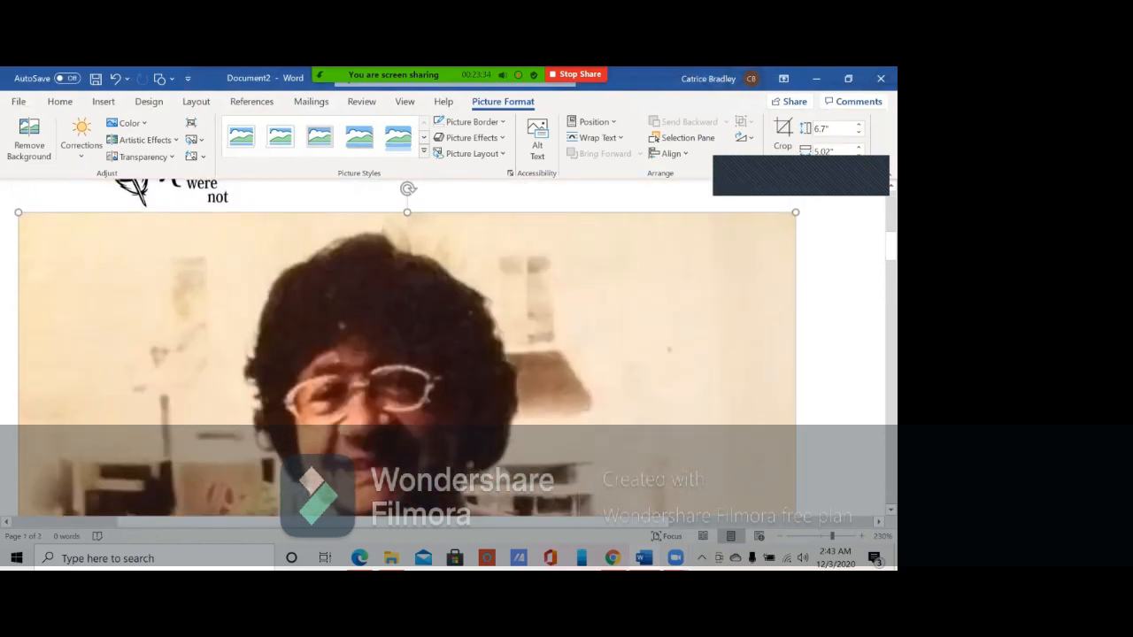
# Step: Crop the inserted photo from its upper-left corner to about 6.38 by 3.56 inches
pyautogui.click(783, 131)
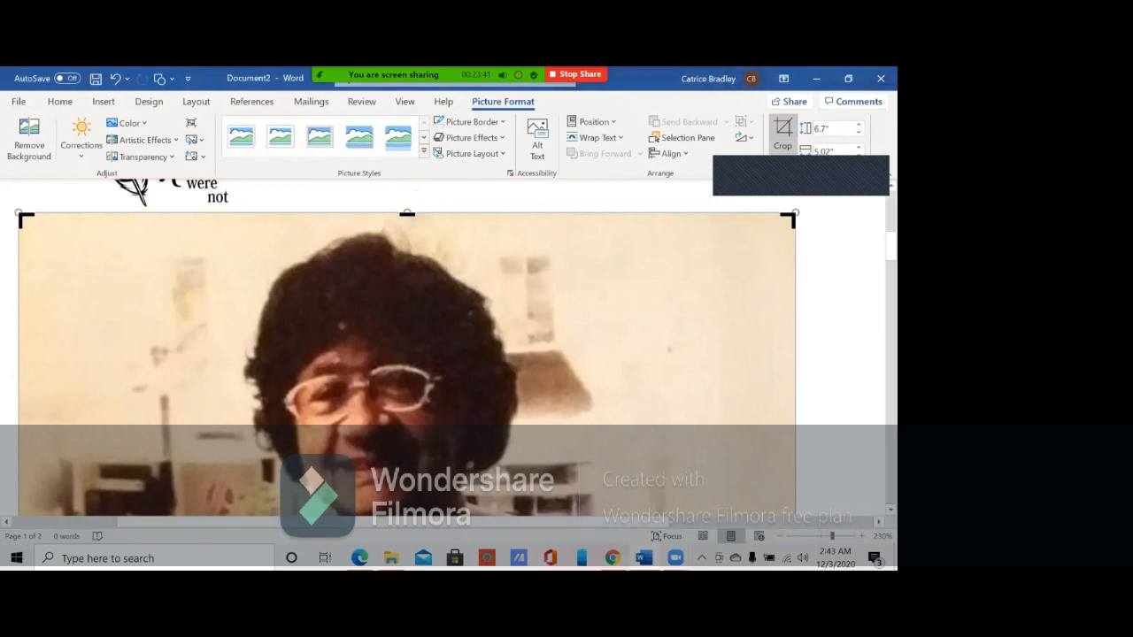
pyautogui.moveTo(21, 216); pyautogui.dragTo(248, 264)
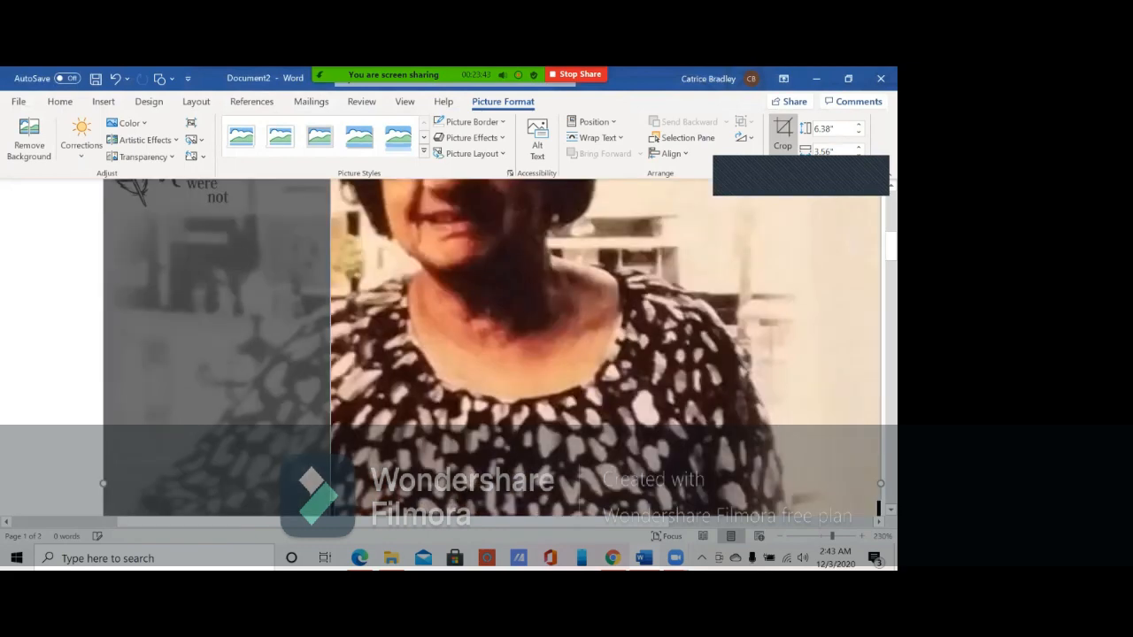
pyautogui.click(30, 310)
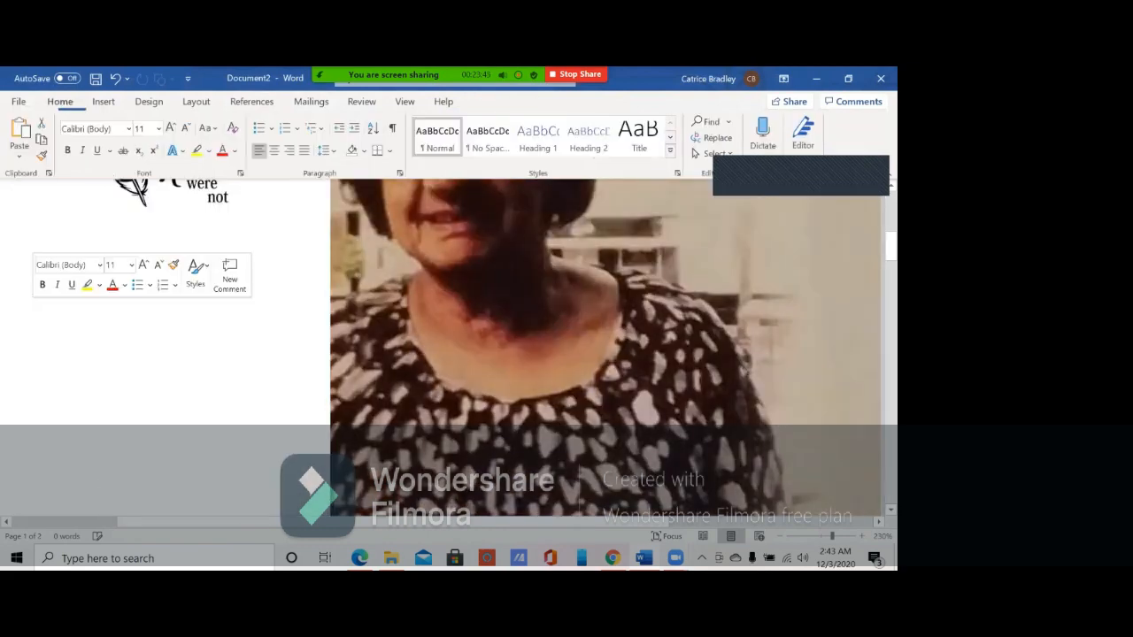
# Step: Remove the cropped photo from the page
pyautogui.scroll(3, 30, 310)
pyautogui.scroll(-1, 443, 349)
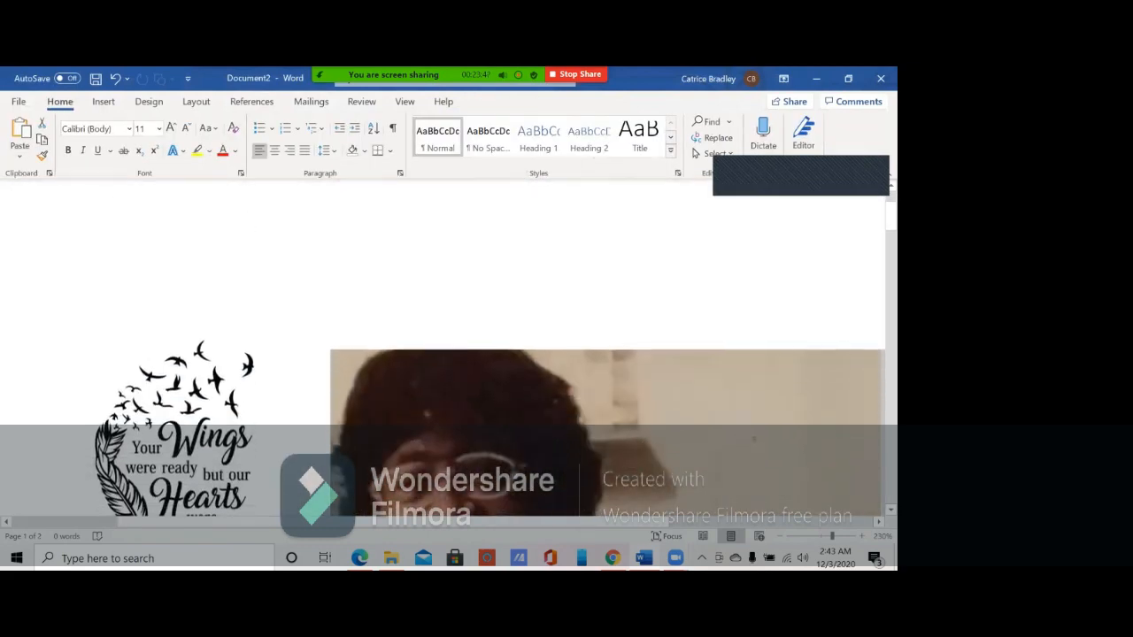
pyautogui.scroll(2, 442, 349)
pyautogui.rightClick(443, 471)
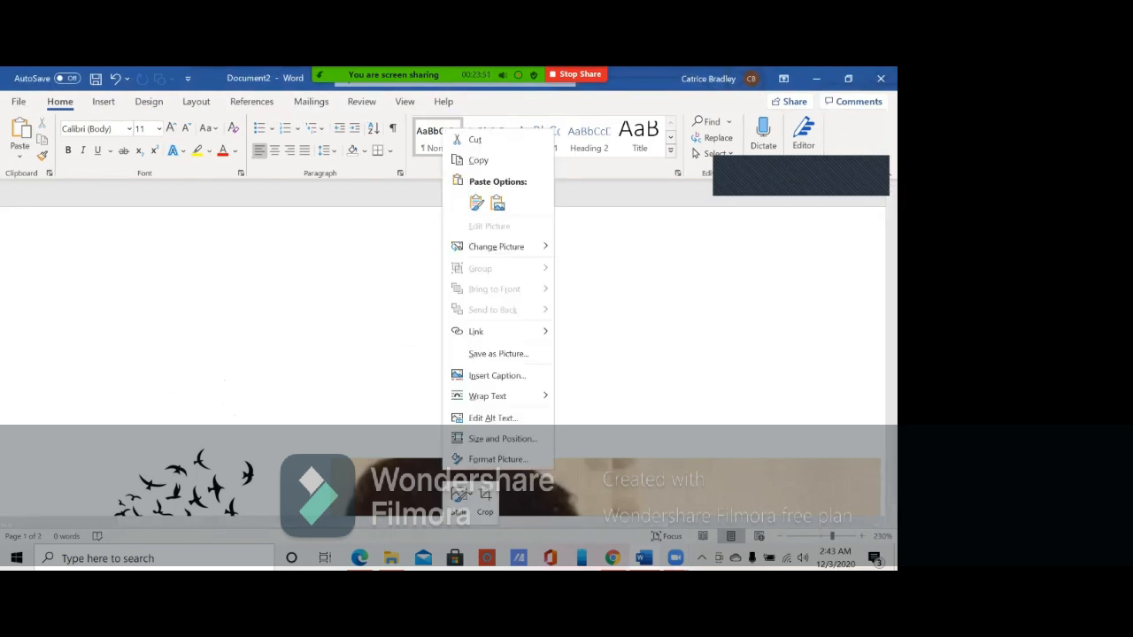
pyautogui.rightClick(613, 489)
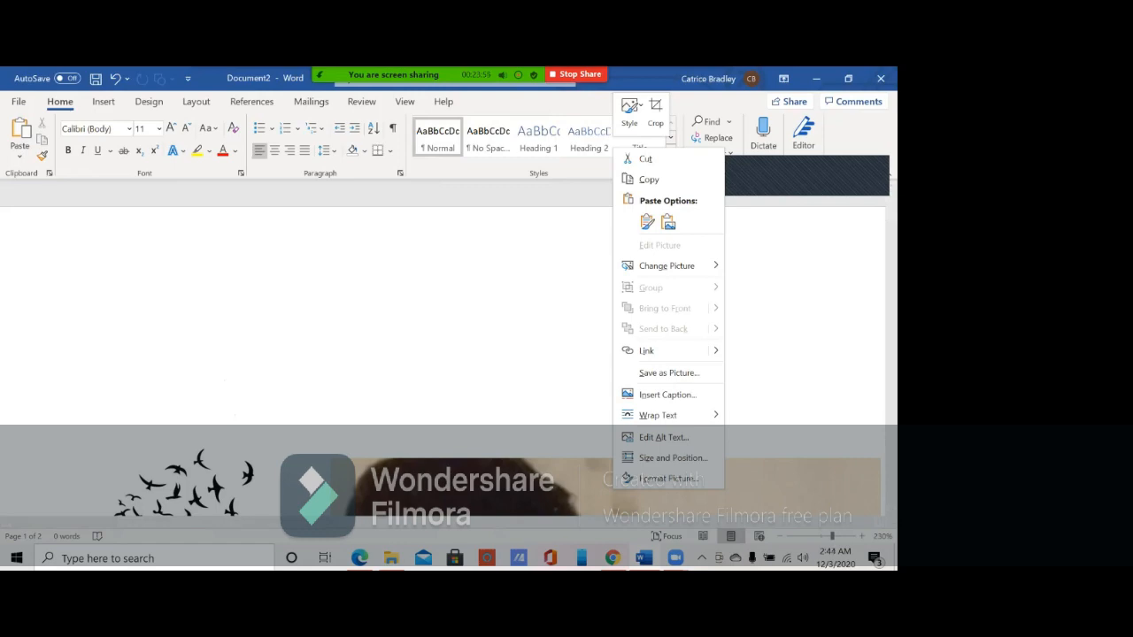
pyautogui.click(669, 373)
pyautogui.press('Delete')
pyautogui.scroll(-8, 442, 345)
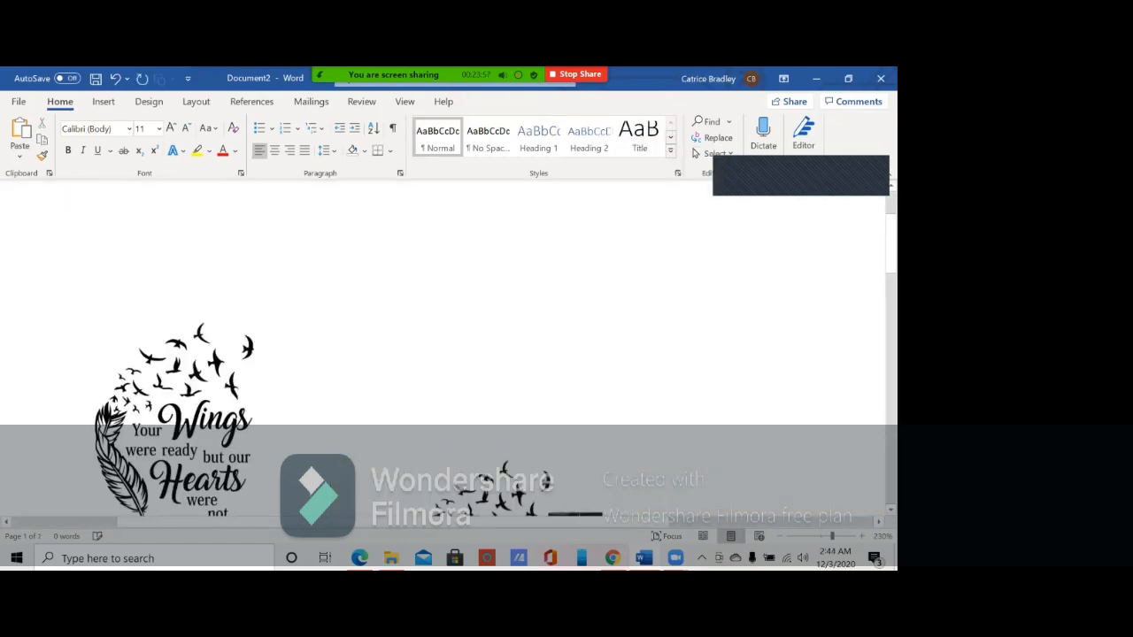
# Step: Delete the uppermost quote graphic that has no photo beside it
pyautogui.scroll(2, 443, 345)
pyautogui.scroll(2, 443, 345)
pyautogui.hscroll(1, 442, 345)
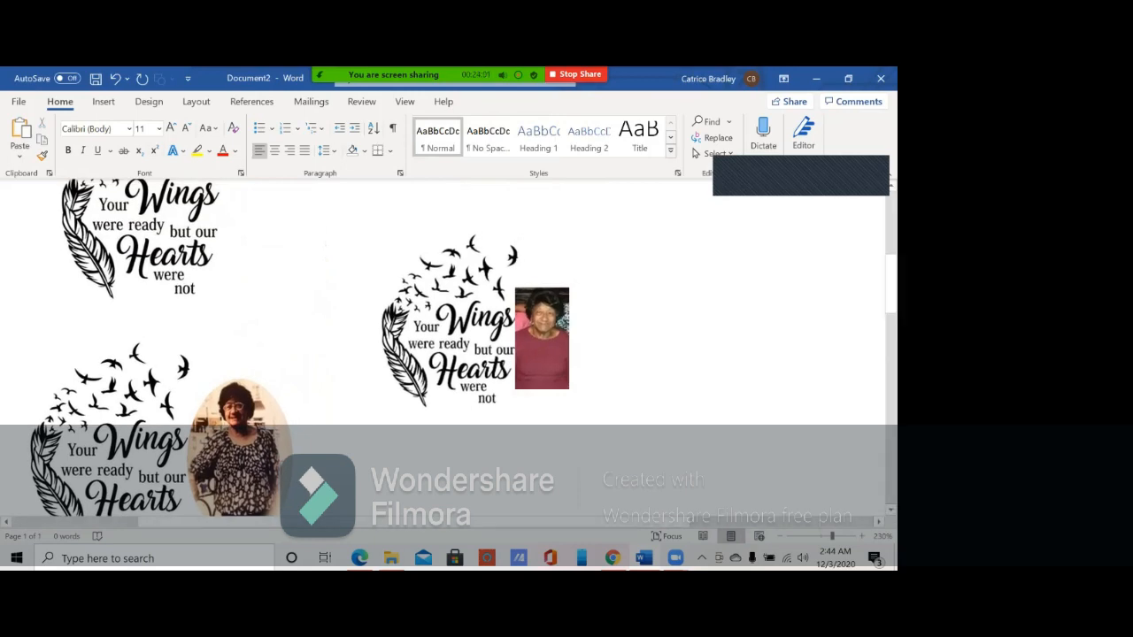
pyautogui.click(151, 239)
pyautogui.press('Delete')
pyautogui.scroll(-5, 442, 346)
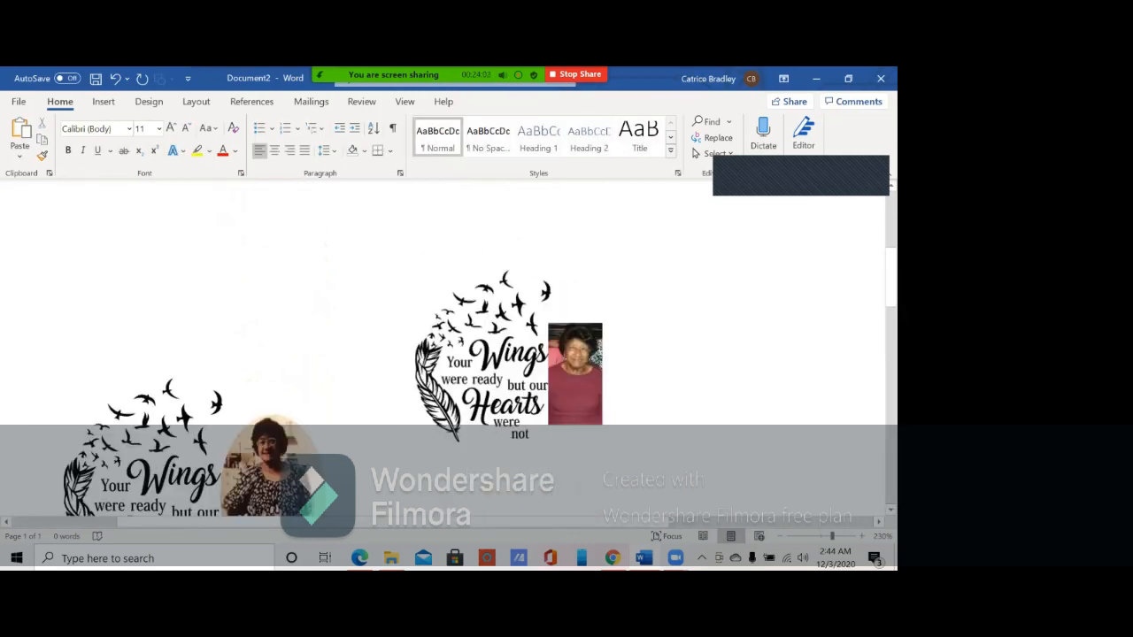
# Step: Move the quote graphic next to the oval photo upward and to the right on the page
pyautogui.scroll(8, 443, 345)
pyautogui.scroll(-10, 443, 345)
pyautogui.scroll(-1, 442, 345)
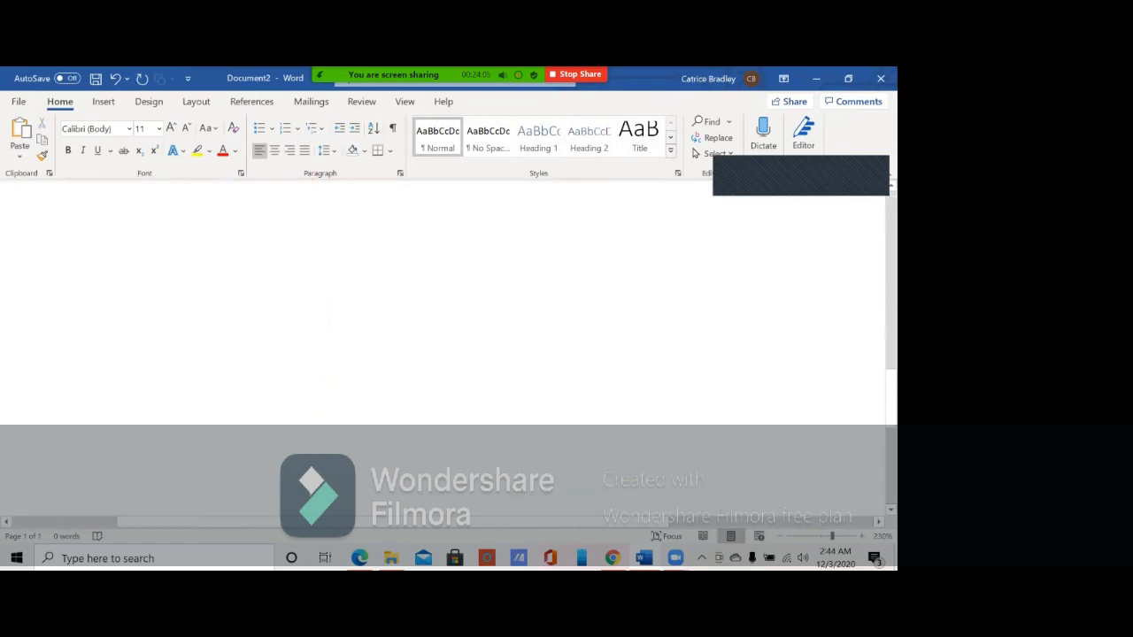
pyautogui.scroll(5, 442, 345)
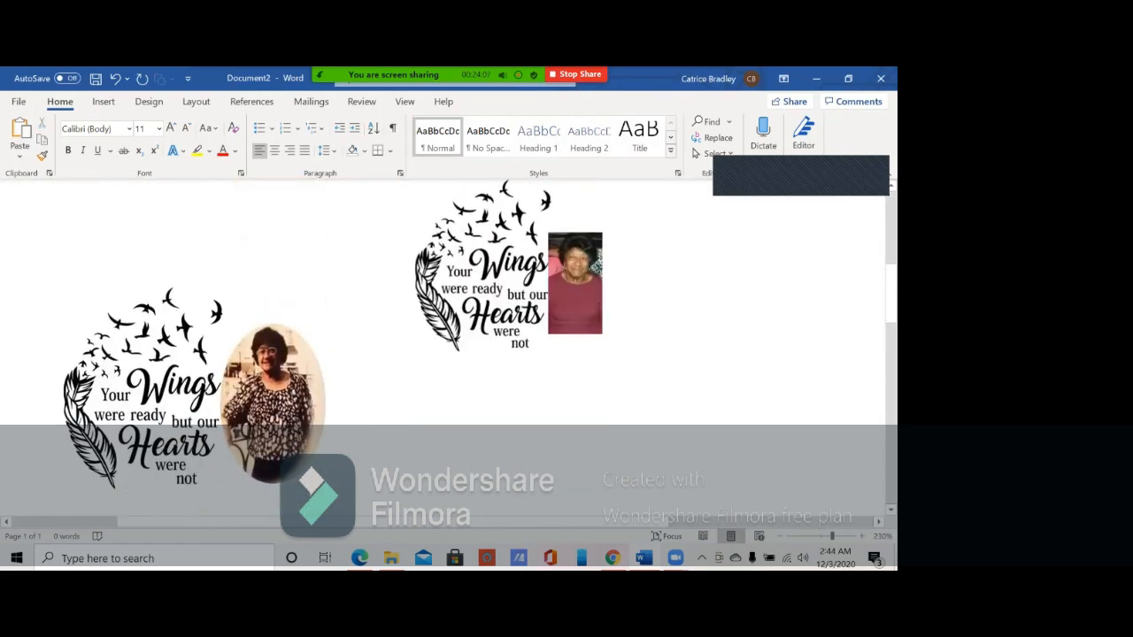
pyautogui.moveTo(142, 390); pyautogui.dragTo(205, 316)
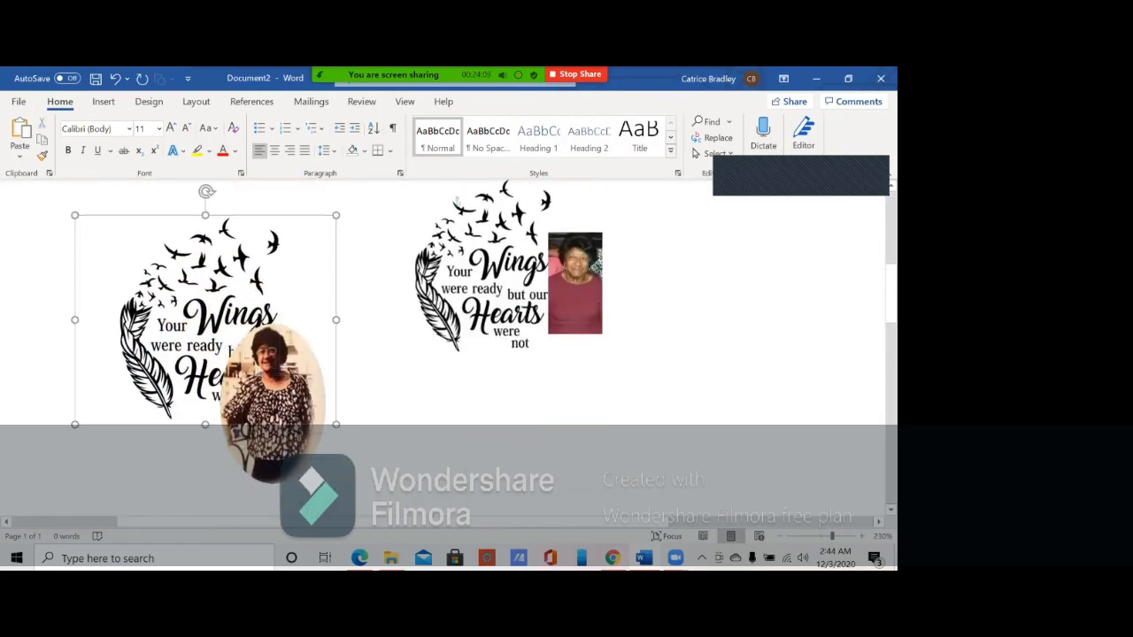